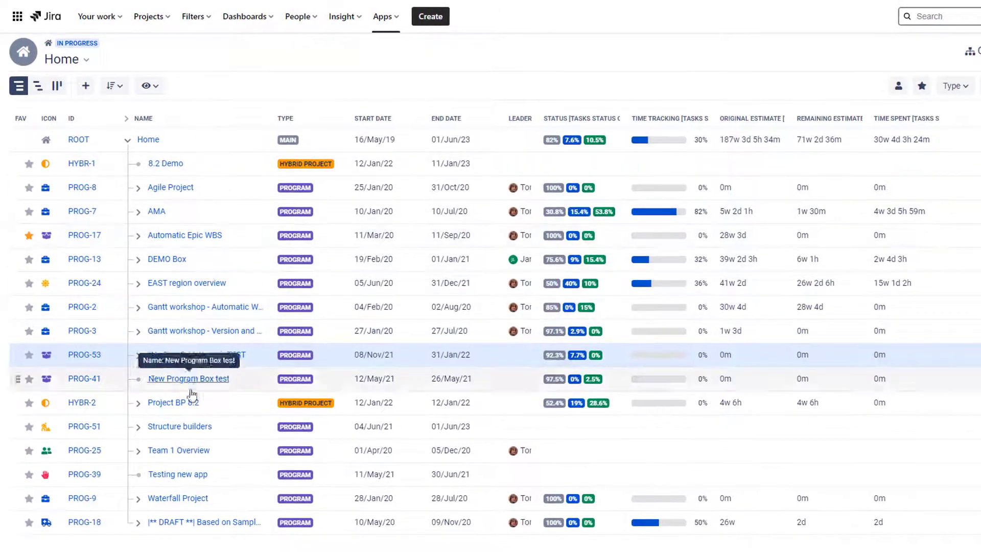
# Step: Expand Project BP 8.2 in the box hierarchy down to its stages
pyautogui.moveTo(191, 394); pyautogui.dragTo(240, 298)
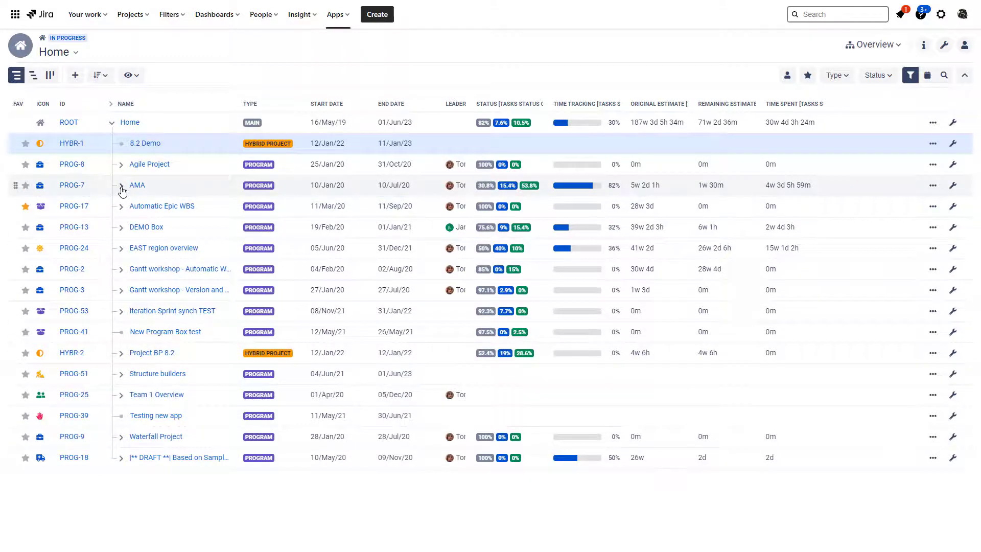
pyautogui.click(121, 353)
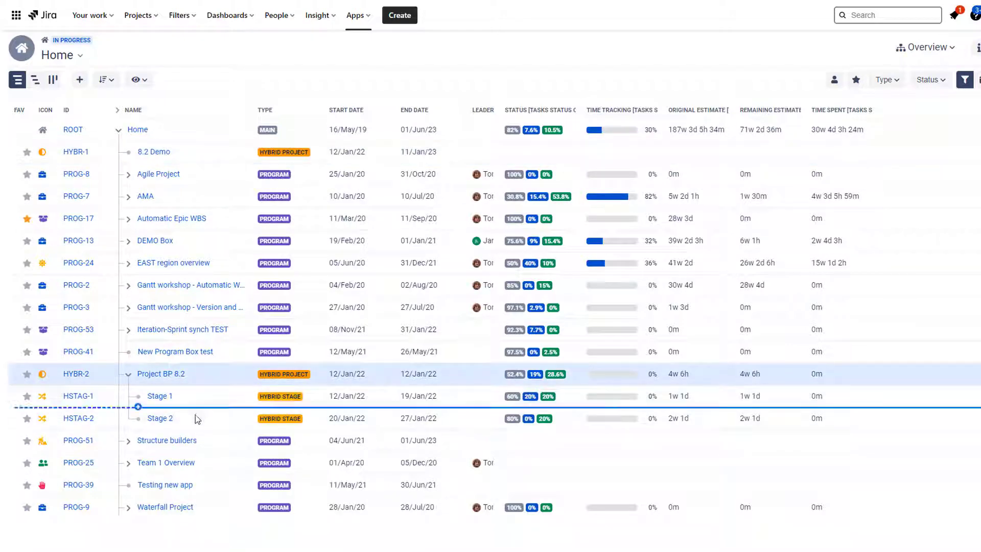
pyautogui.moveTo(196, 416); pyautogui.dragTo(126, 266)
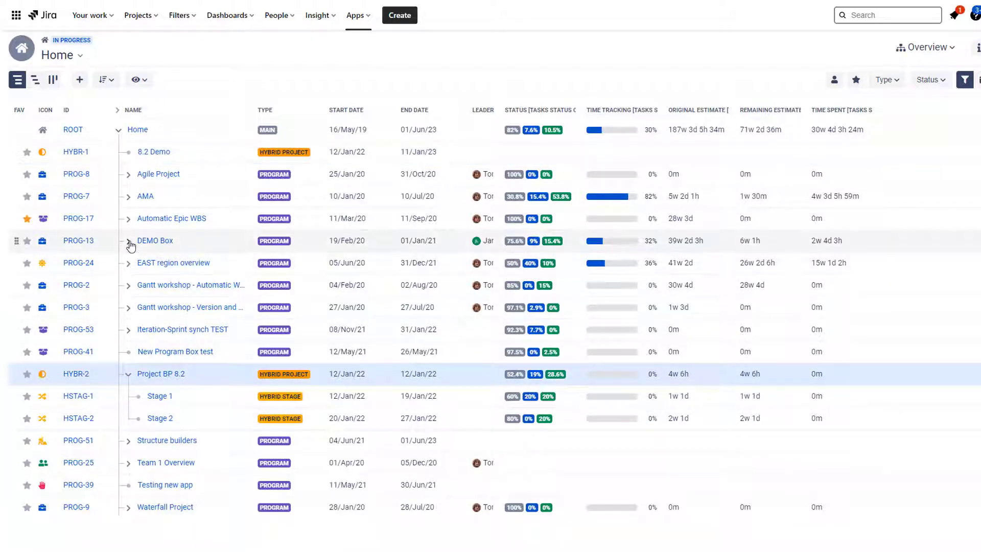
# Step: Expand DEMO Box and its PI1 increment to view the iterations, and collapse DEMO Box again
pyautogui.click(129, 242)
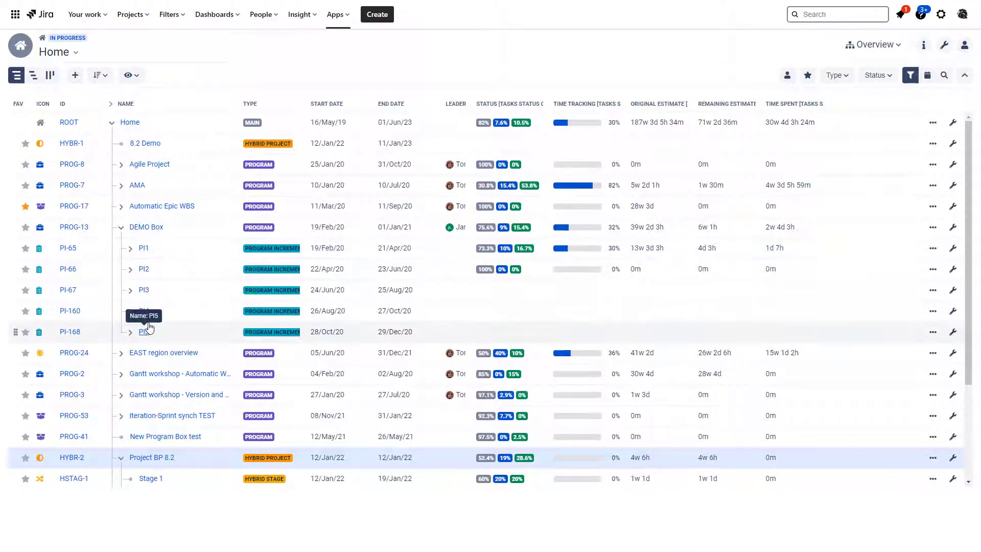
pyautogui.click(130, 248)
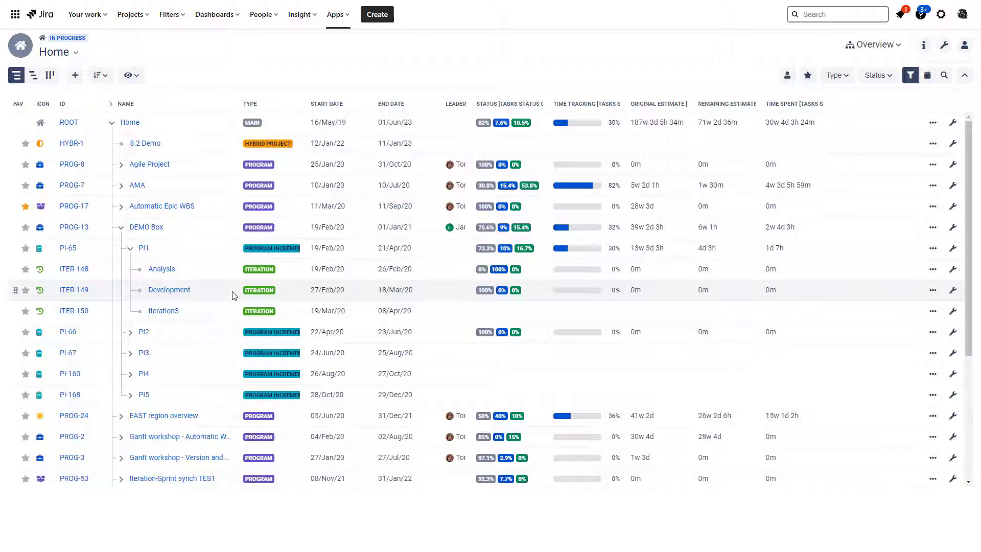
pyautogui.click(122, 229)
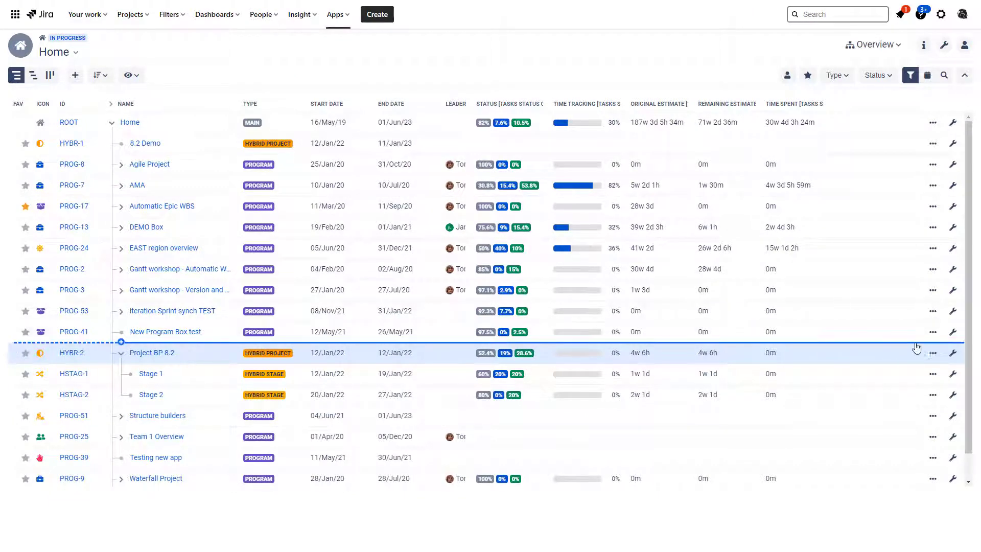
# Step: Open the Overview of Project BP 8.2 and examine the status, time tracking and estimates of its stages
pyautogui.click(934, 354)
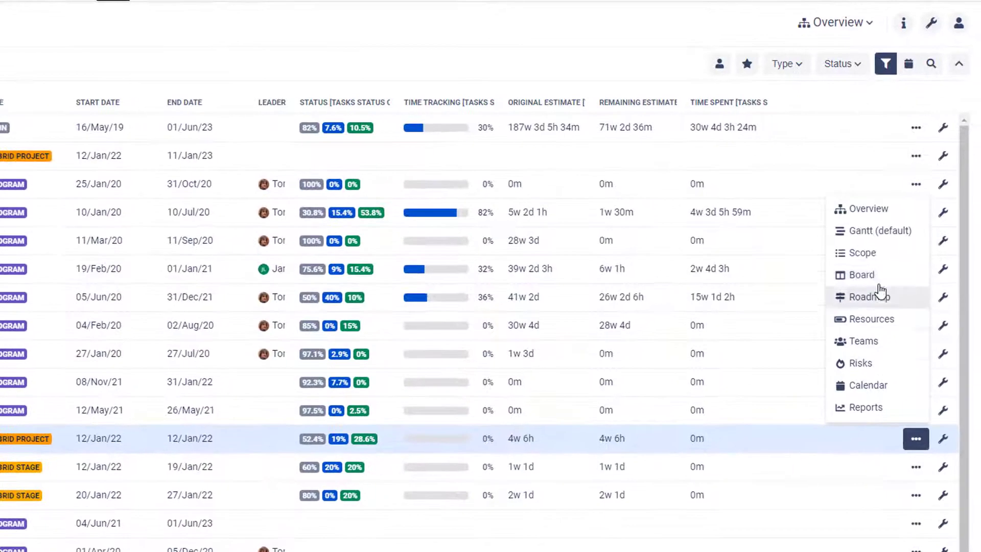
pyautogui.click(875, 213)
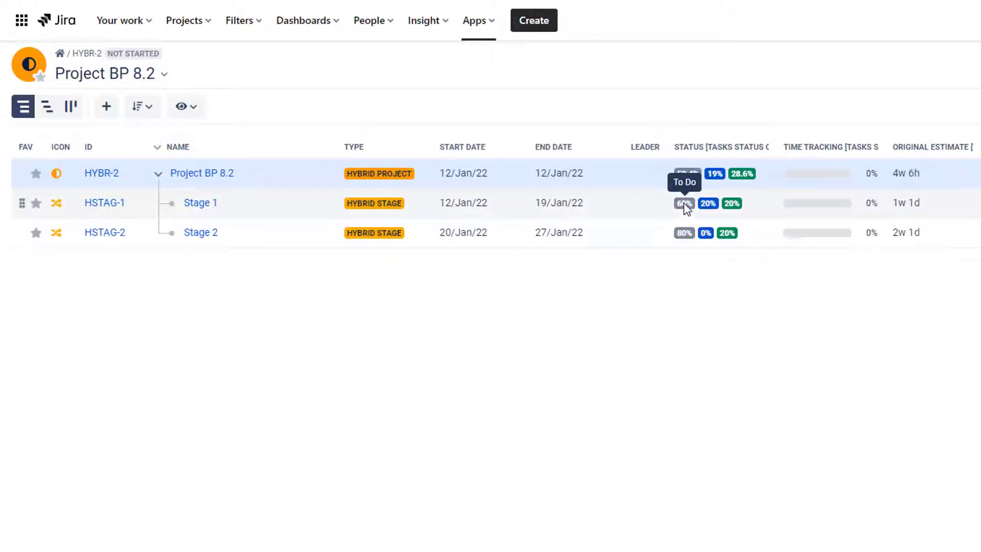
pyautogui.moveTo(709, 209)
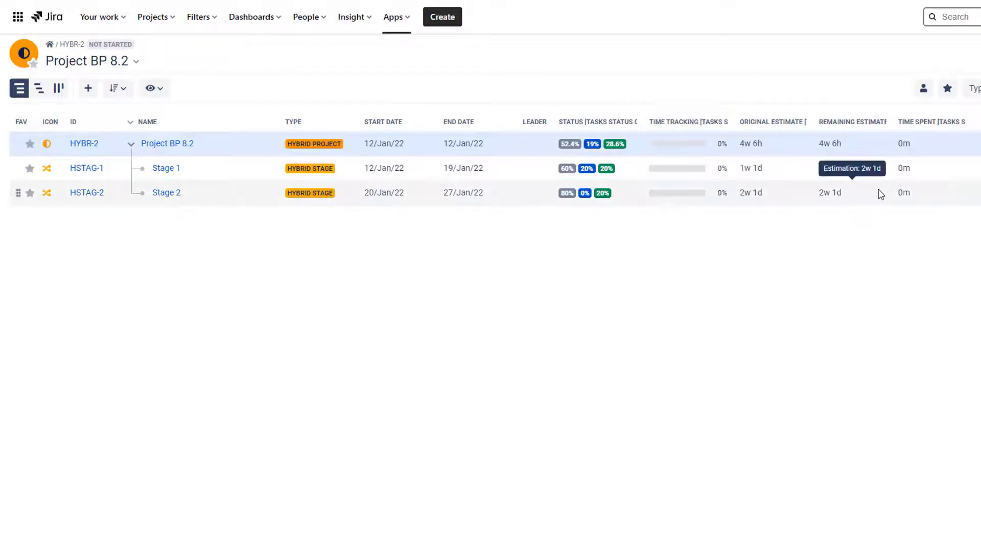
pyautogui.moveTo(703, 166); pyautogui.dragTo(695, 185)
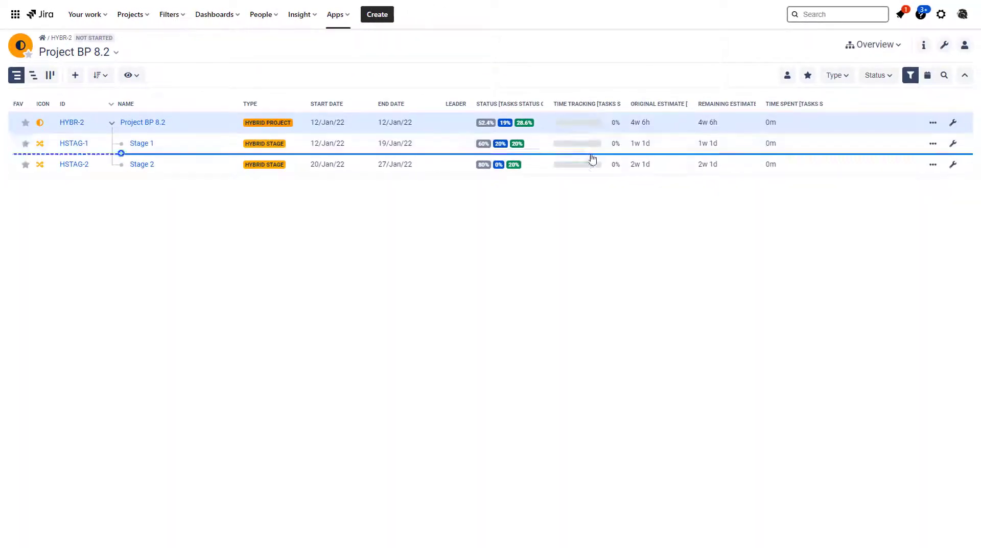
pyautogui.moveTo(592, 158); pyautogui.dragTo(598, 165)
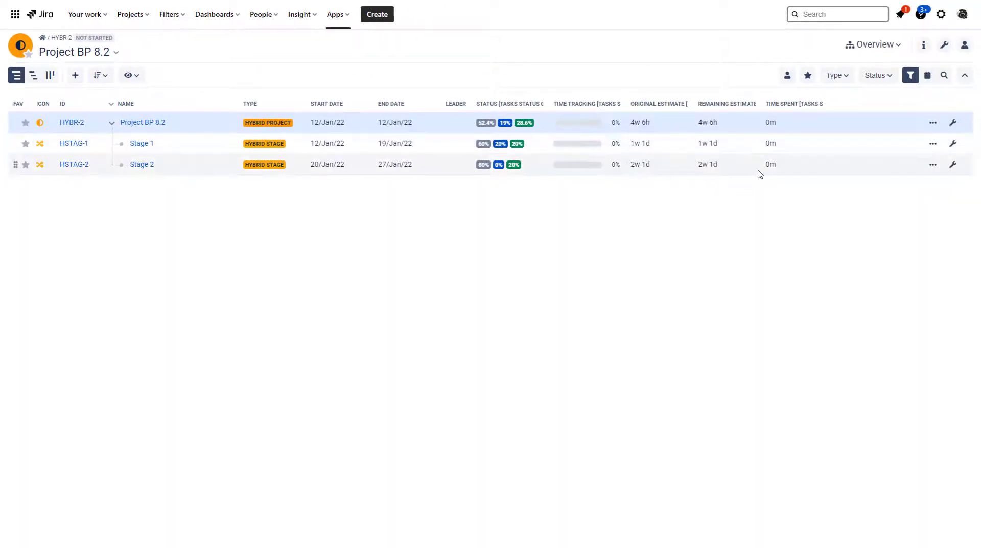
# Step: Switch Project BP 8.2 to the Gantt module and examine its task list and epic hierarchy
pyautogui.click(874, 45)
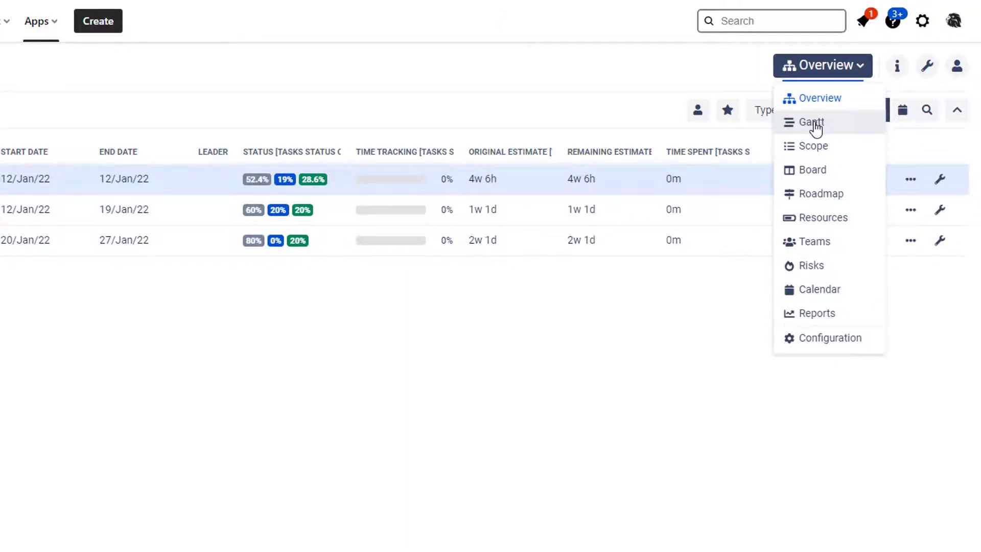
pyautogui.click(816, 128)
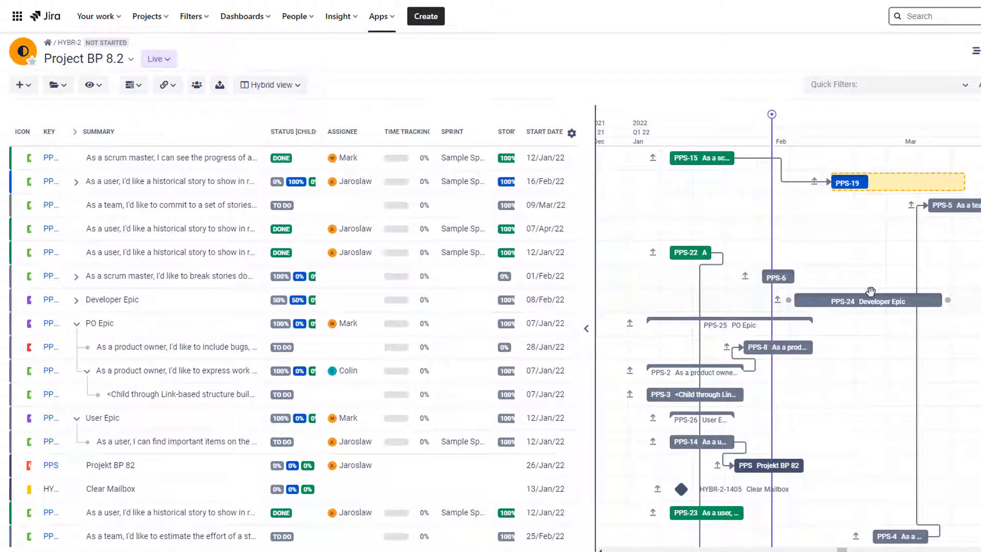
pyautogui.moveTo(287, 185)
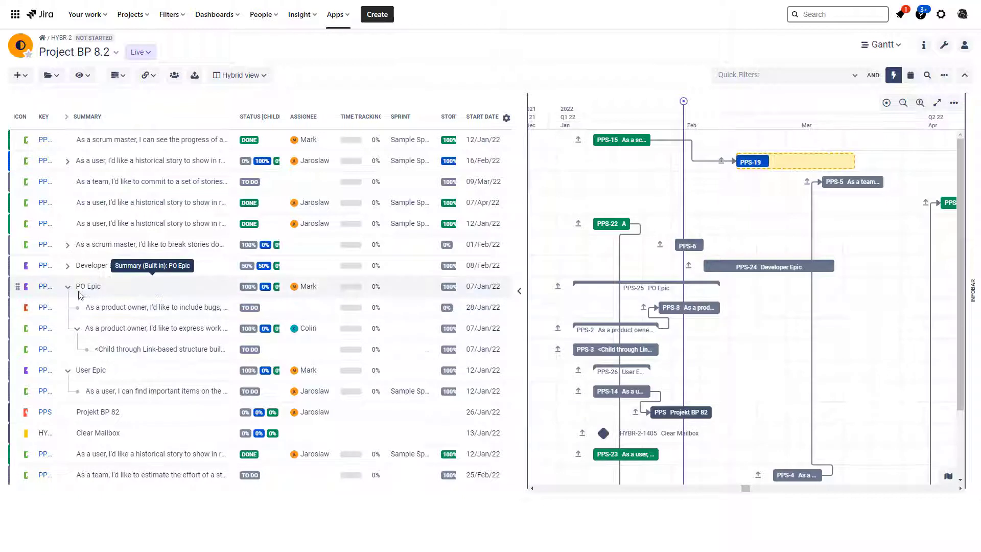
pyautogui.moveTo(70, 302)
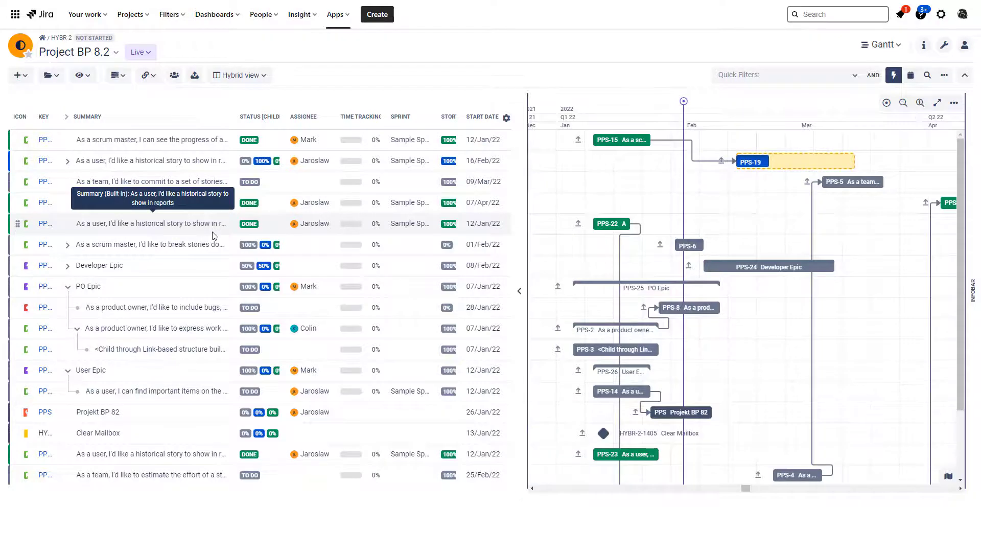
# Step: Review the available options for creating tasks in the Gantt scope, and close them without creating anything
pyautogui.click(20, 78)
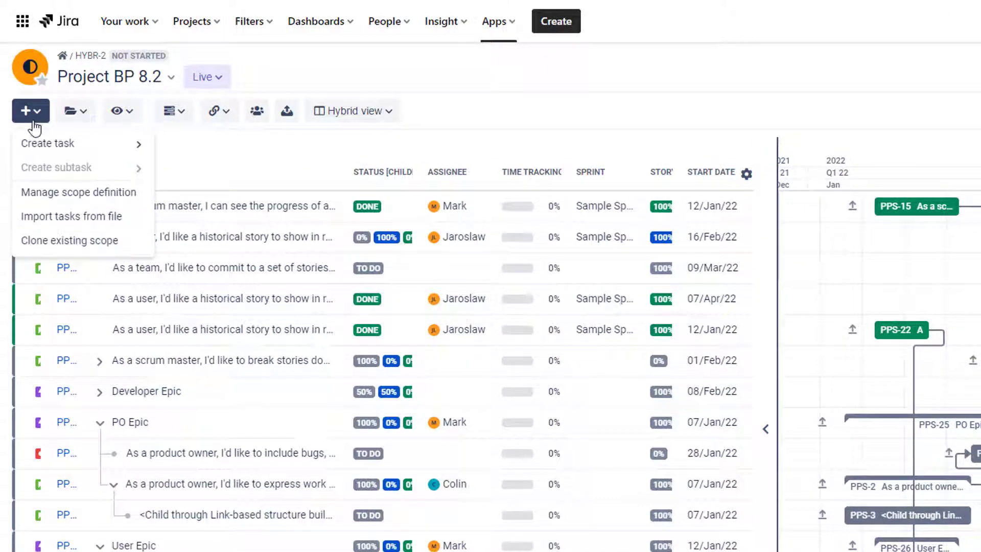
pyautogui.moveTo(47, 143)
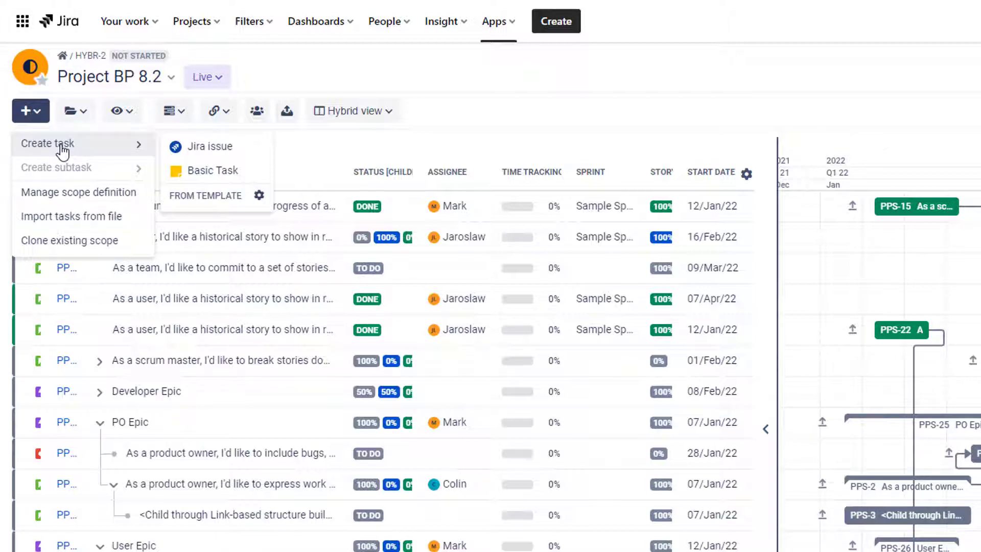
pyautogui.press('Escape')
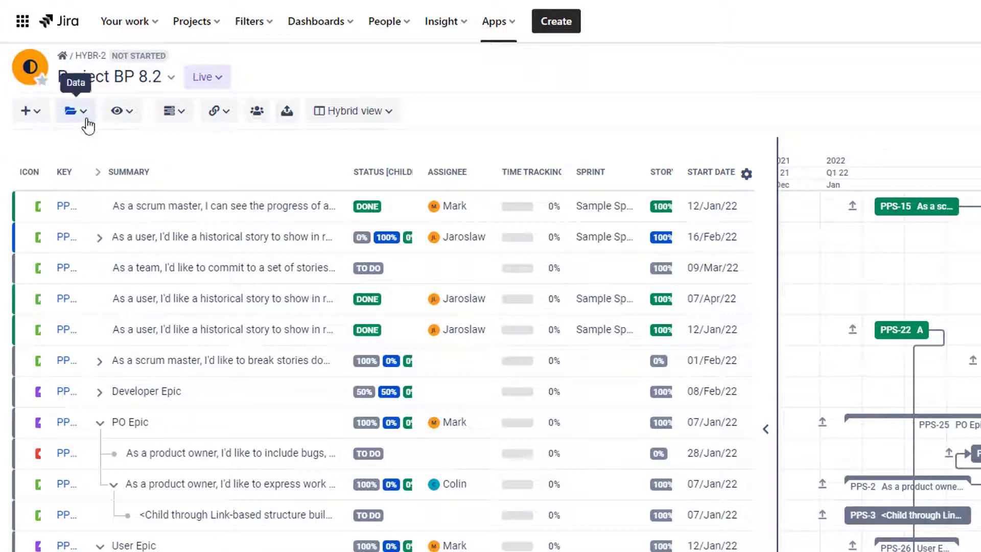
# Step: Review the data options for organizing tasks, period modes and baselines in the Gantt
pyautogui.click(86, 119)
pyautogui.moveTo(115, 190)
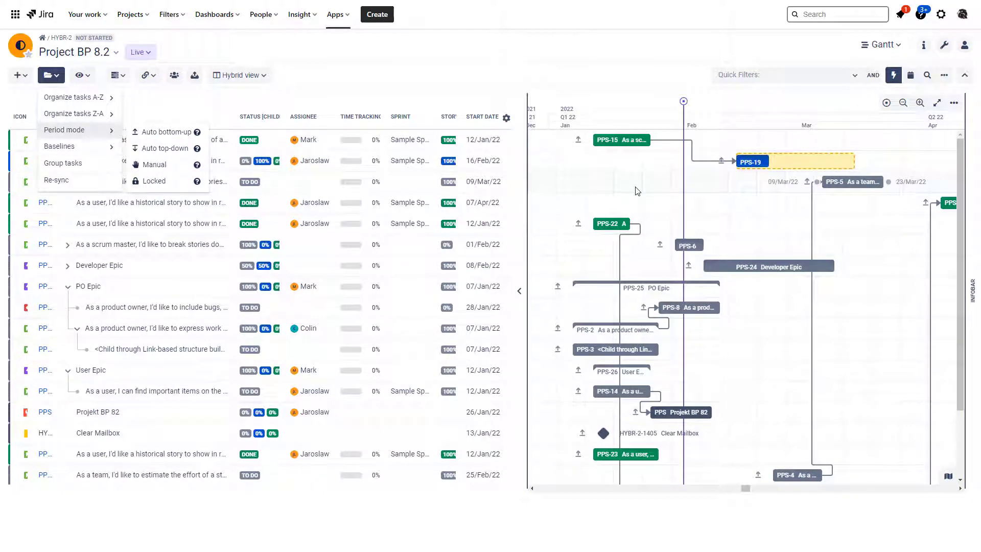
pyautogui.moveTo(98, 147)
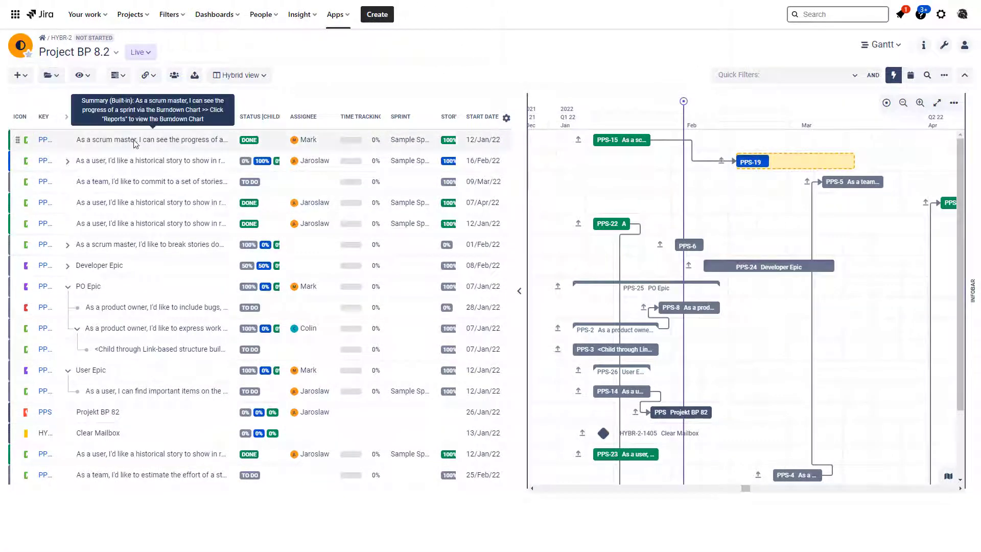
# Step: Expand the PPS-19 user story in the task list down to its child task
pyautogui.scroll(-2, 117, 238)
pyautogui.scroll(2, 118, 238)
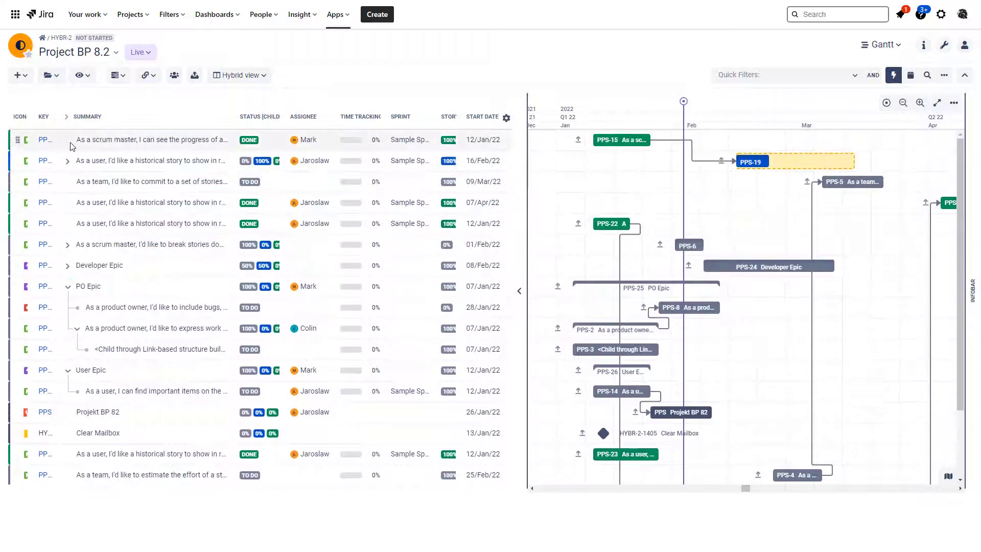
pyautogui.click(69, 161)
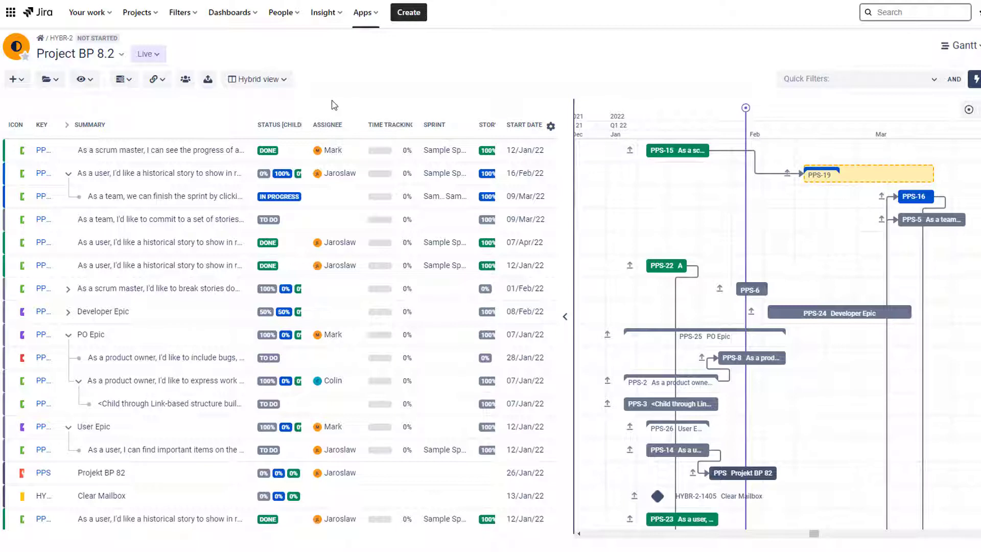
# Step: Turn on overdue highlighting in the Gantt chart, and turn it off again after viewing it
pyautogui.click(90, 81)
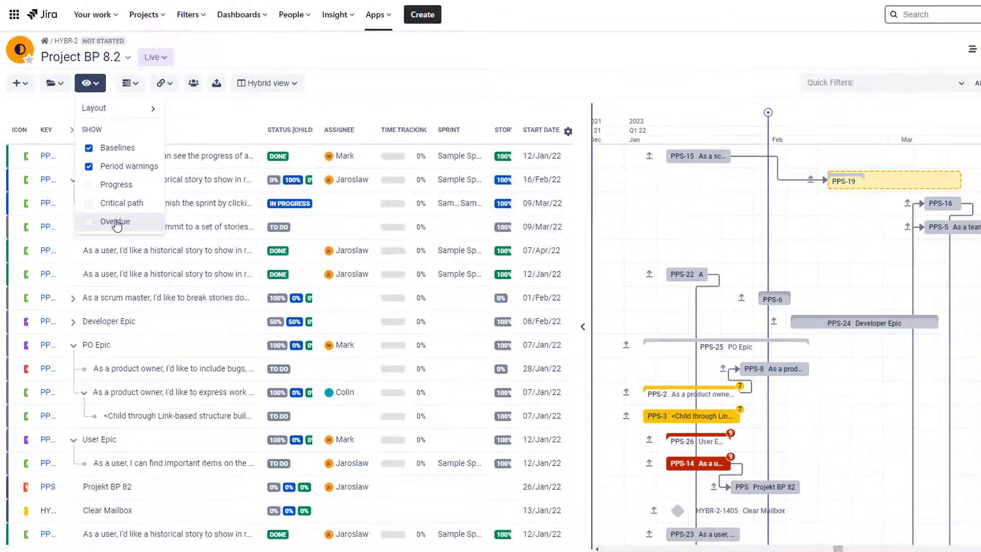
pyautogui.click(117, 223)
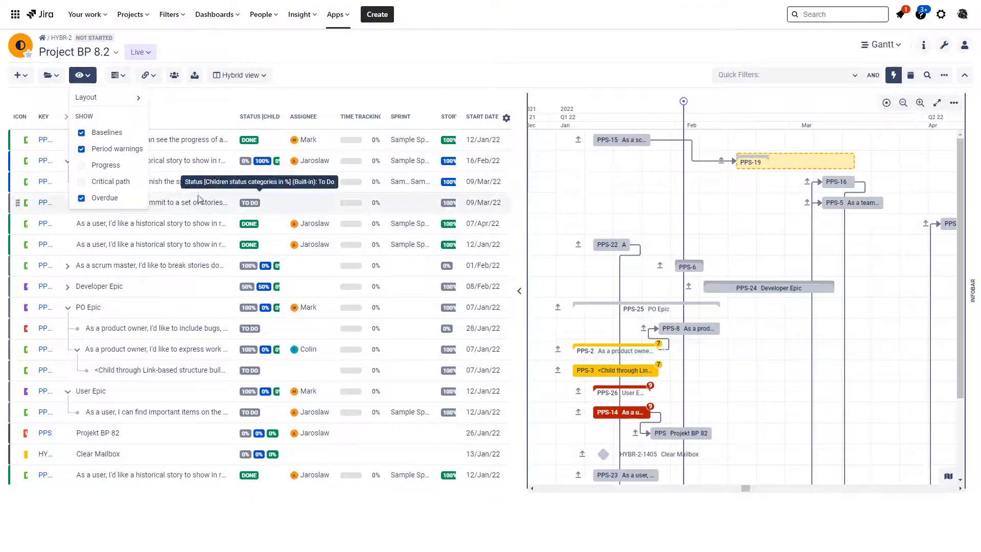
pyautogui.click(81, 197)
# Step: Show the critical path on the Gantt chart, hide it again, and examine the period warning on PPS-19
pyautogui.click(81, 183)
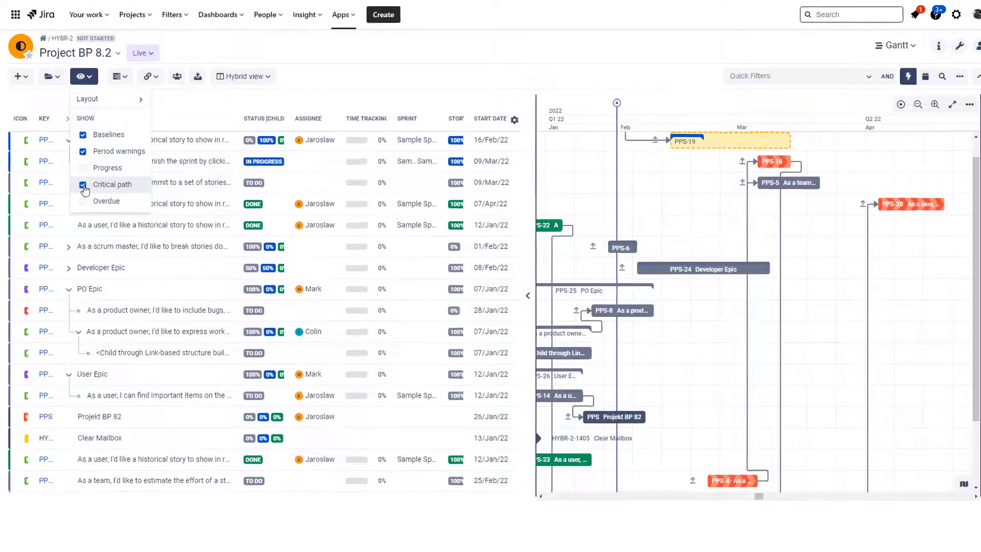
pyautogui.click(83, 186)
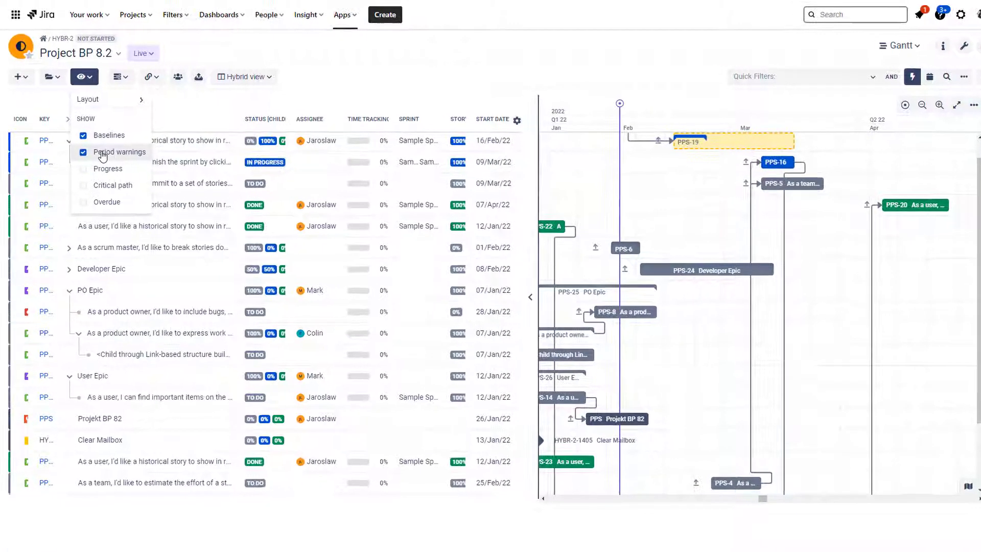
pyautogui.moveTo(789, 151)
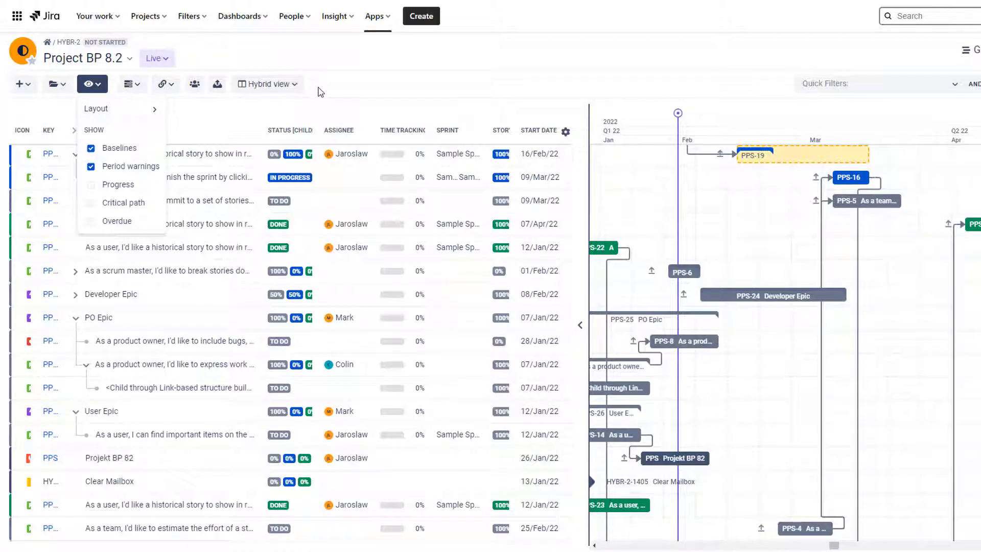
pyautogui.click(322, 92)
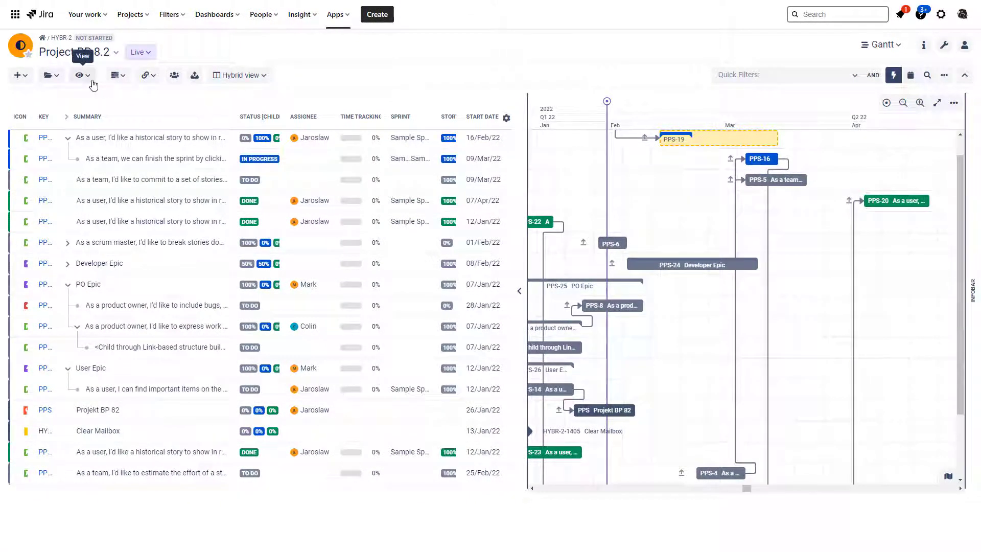
# Step: Set the Gantt task color mode to Manual and color the PPS-3 task bar green
pyautogui.click(118, 75)
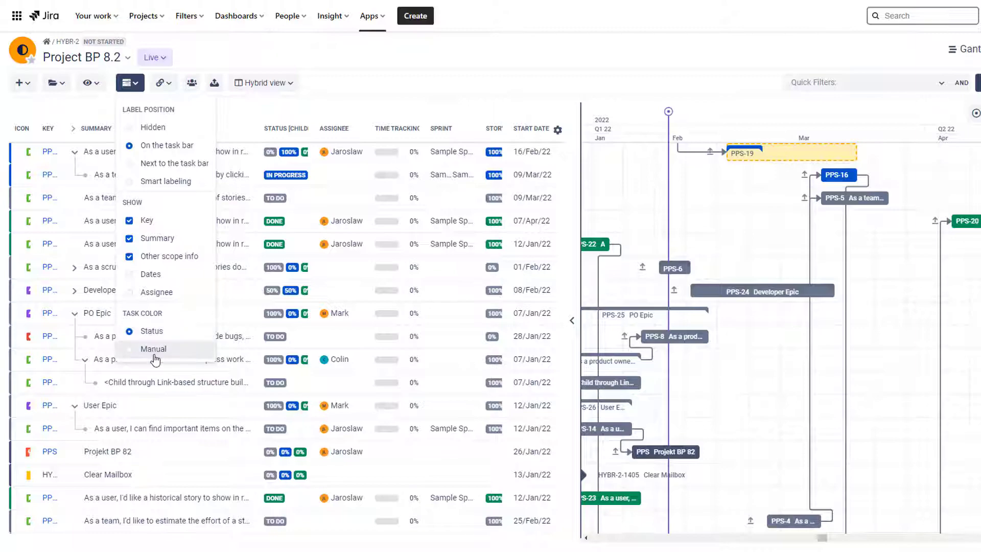
pyautogui.click(154, 350)
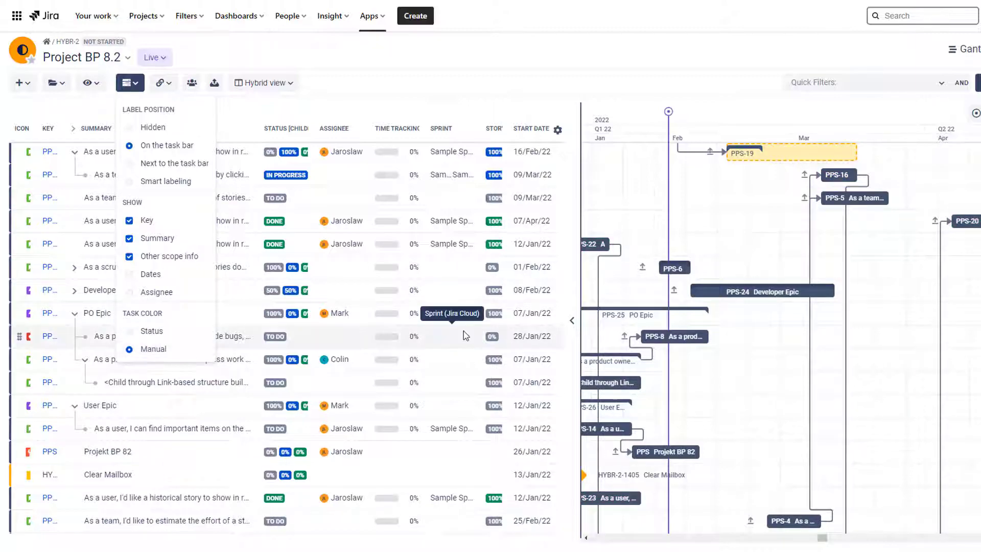
pyautogui.click(752, 381)
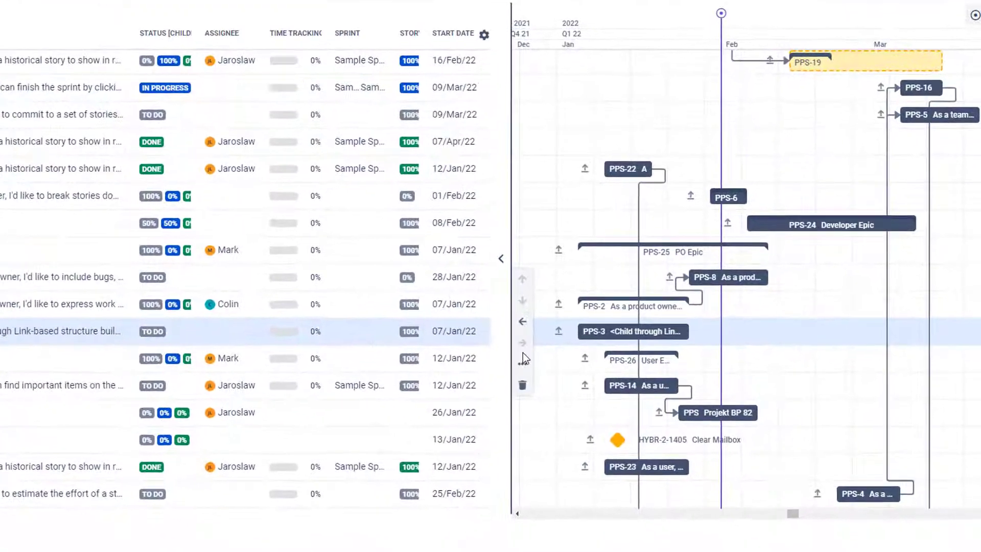
pyautogui.click(522, 361)
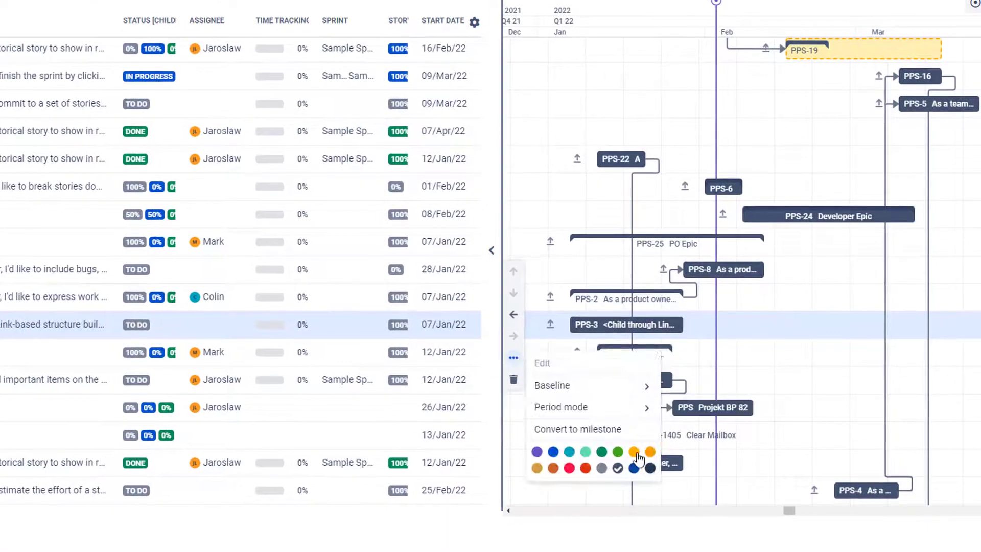
pyautogui.click(617, 452)
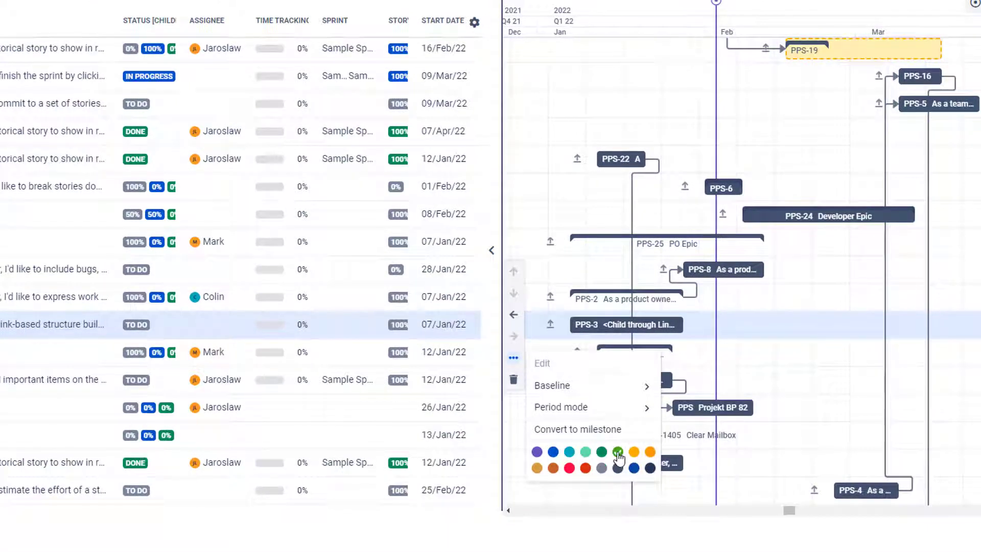
pyautogui.click(597, 88)
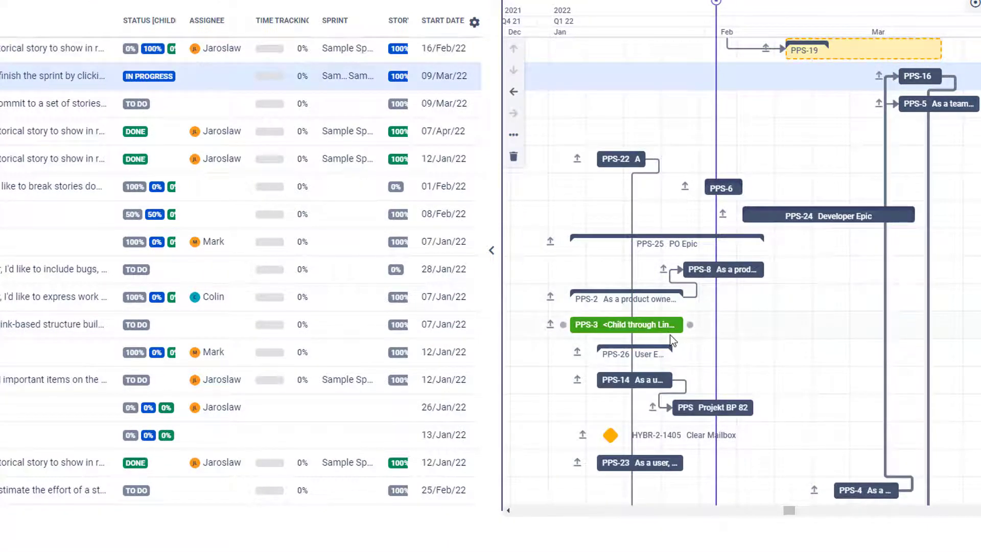
pyautogui.click(346, 324)
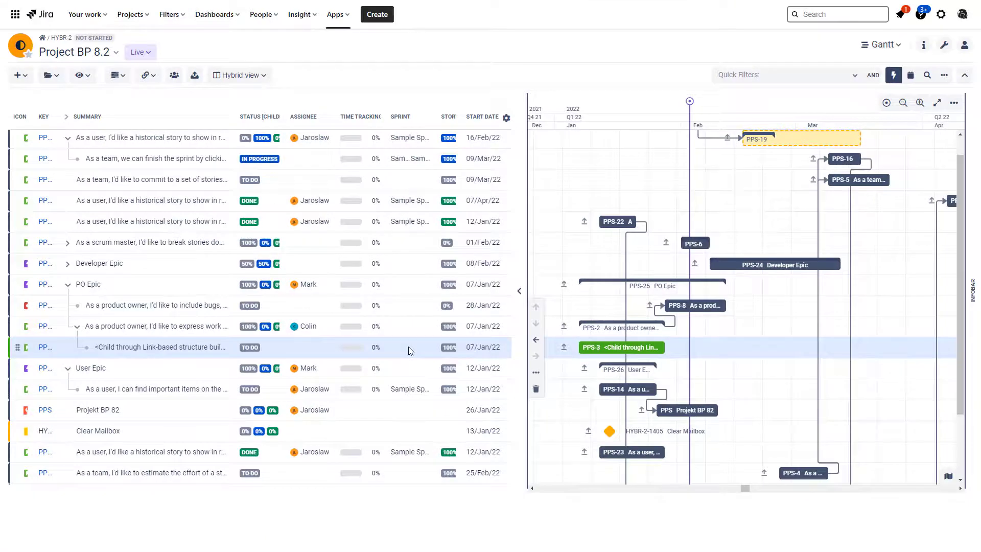
# Step: Review the dependency display options, and show the resources panel below the Gantt chart before hiding it again
pyautogui.click(152, 77)
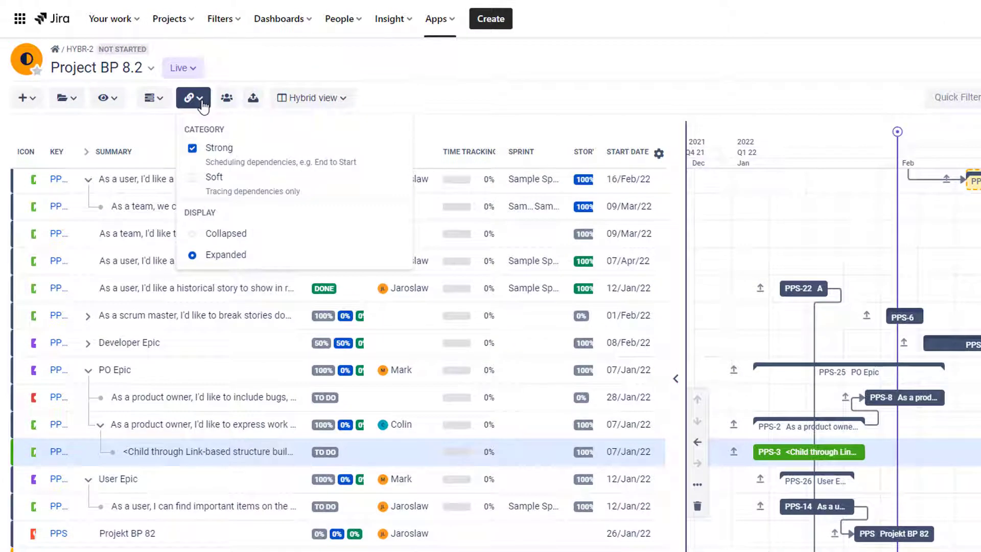
pyautogui.click(380, 96)
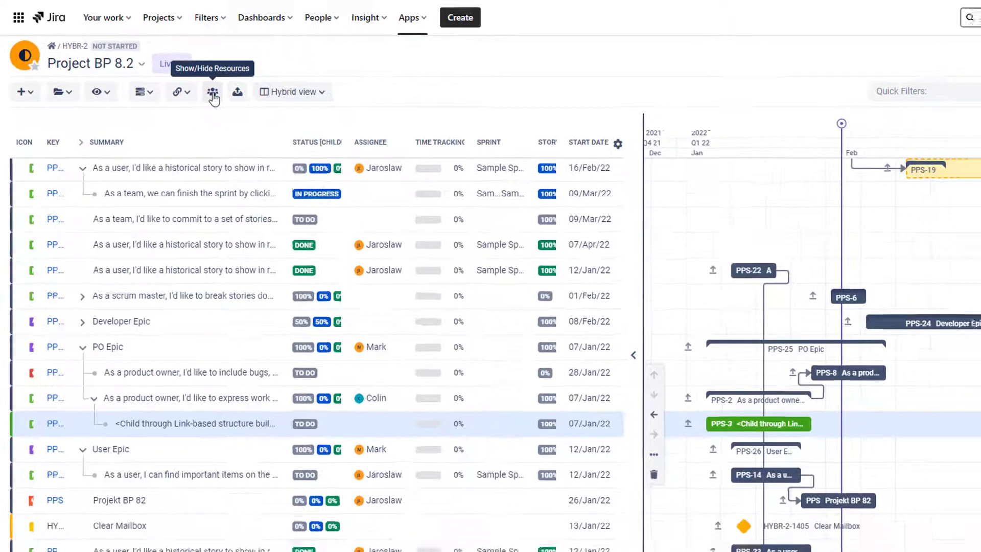
pyautogui.click(213, 93)
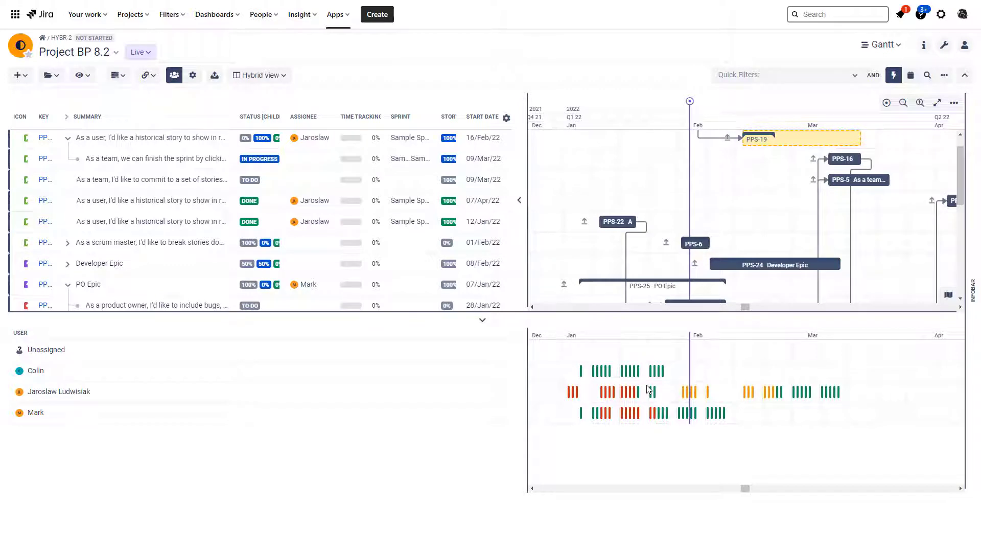
pyautogui.click(881, 45)
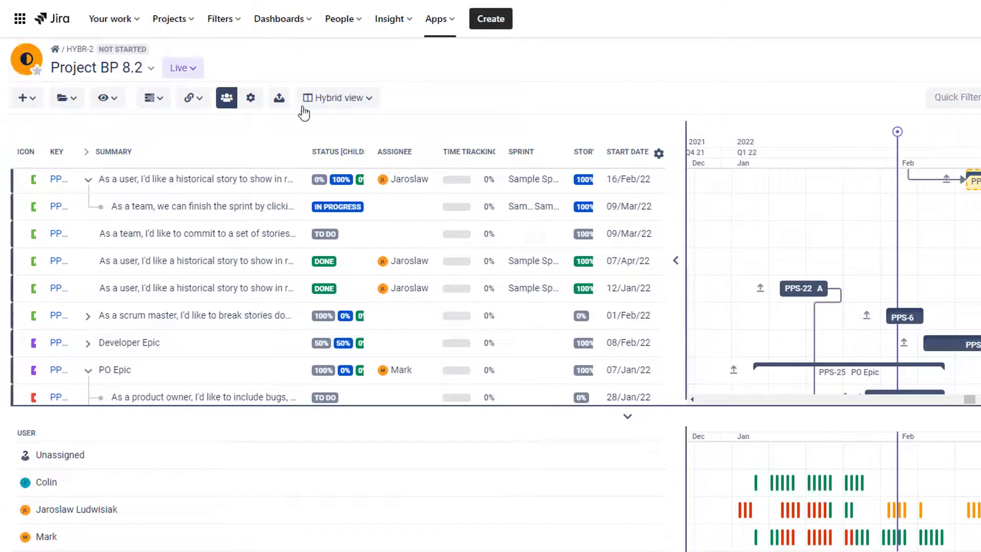
pyautogui.click(226, 98)
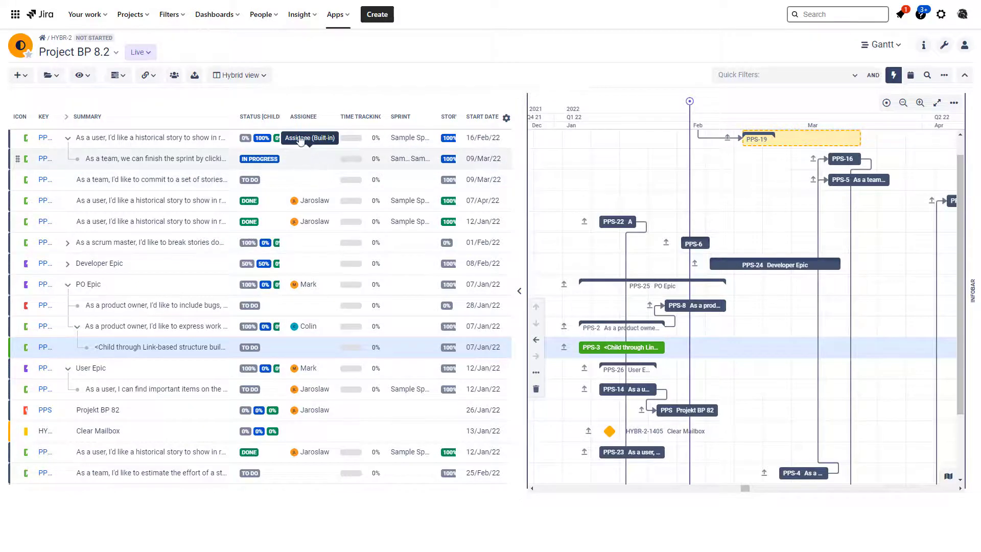
# Step: Browse the fields that can be added as new columns to the Gantt task list
pyautogui.click(506, 118)
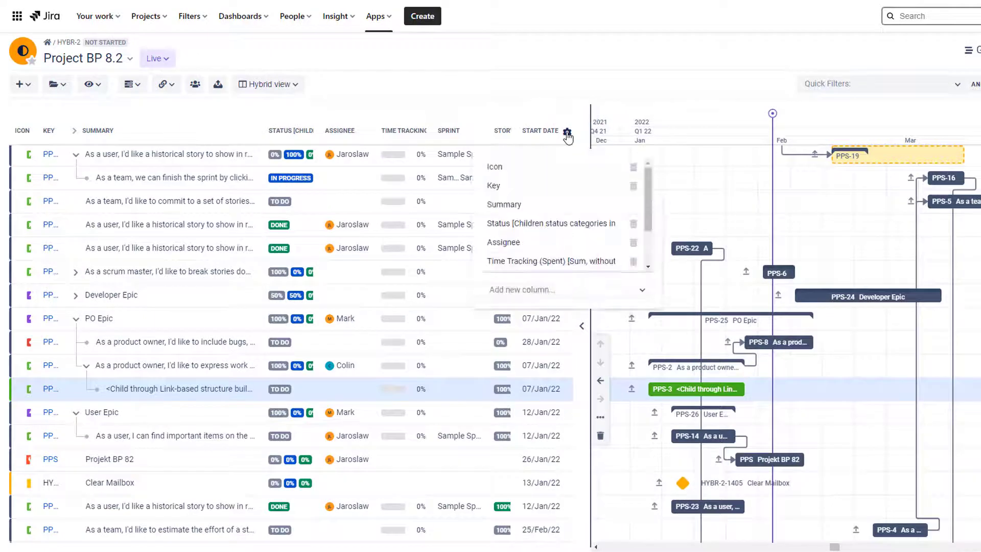
pyautogui.click(544, 289)
pyautogui.scroll(-15, 548, 381)
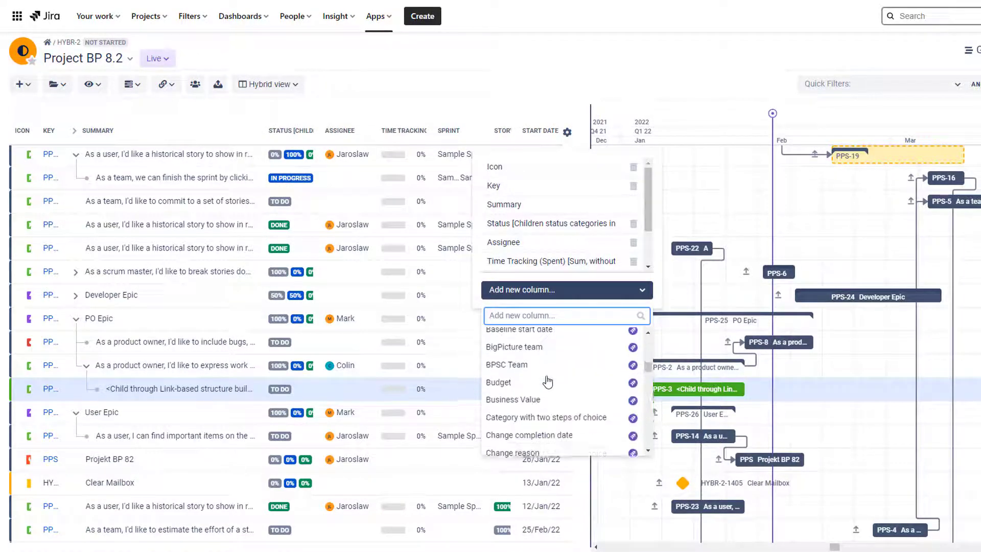
pyautogui.scroll(-3, 548, 381)
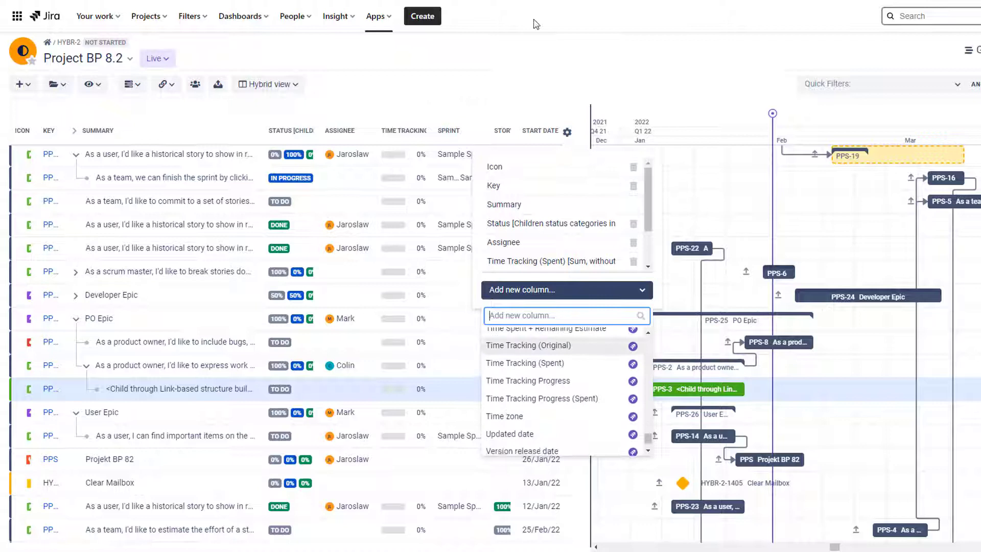
pyautogui.click(464, 84)
# Step: Display the task list in the Time tracking column view, and switch it to the Teams column view
pyautogui.click(296, 86)
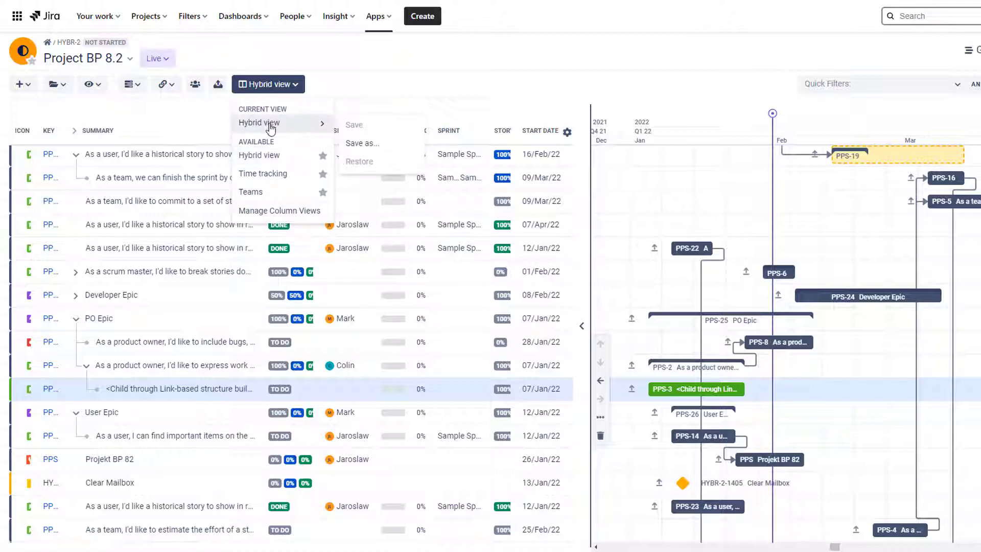
pyautogui.click(266, 174)
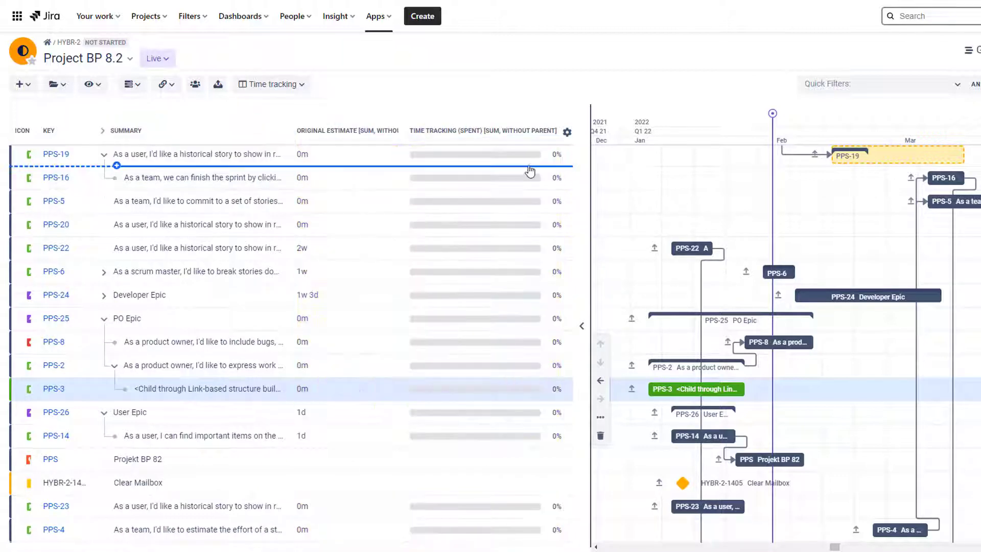
pyautogui.click(290, 86)
pyautogui.click(274, 197)
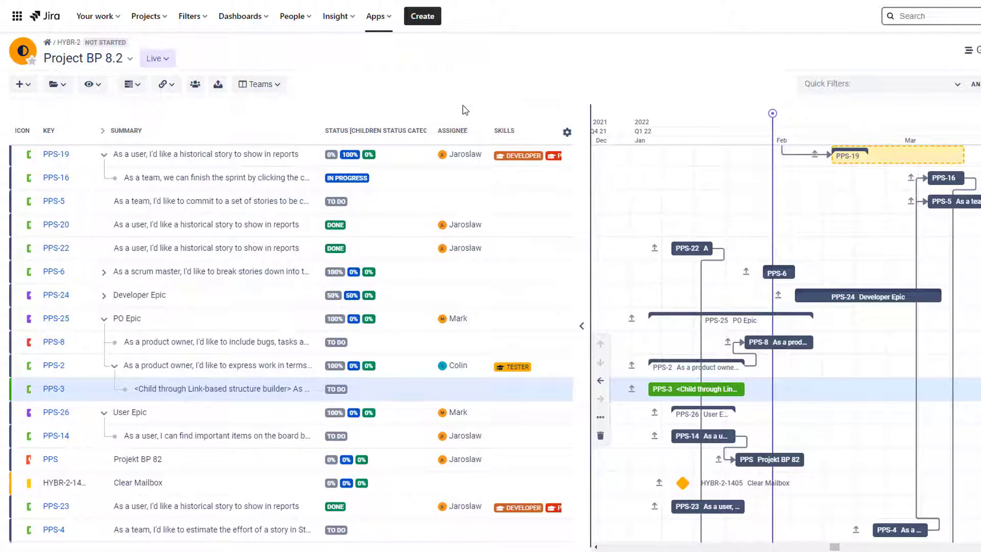
# Step: Check the list of available column views and the project's scenario options, including creating a new scenario
pyautogui.click(279, 85)
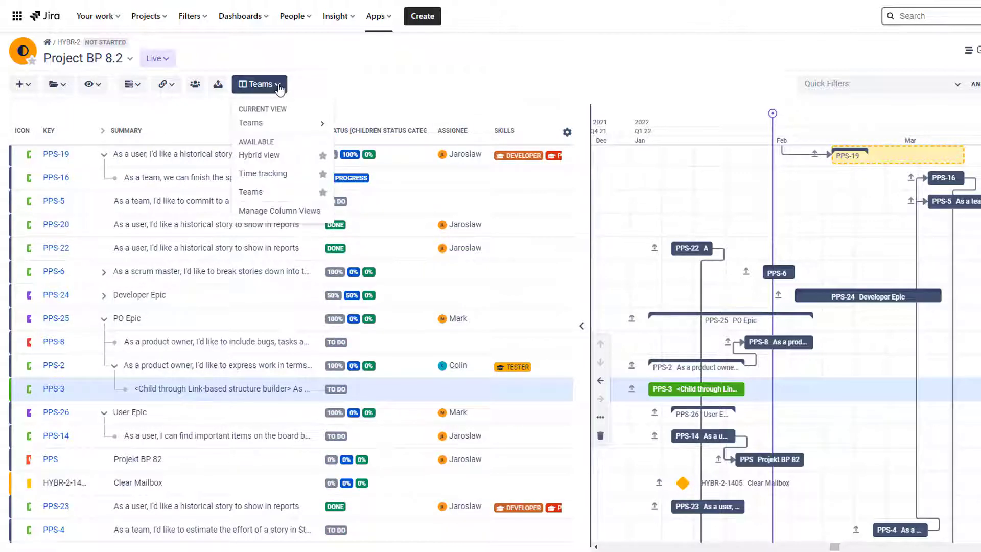
pyautogui.click(320, 88)
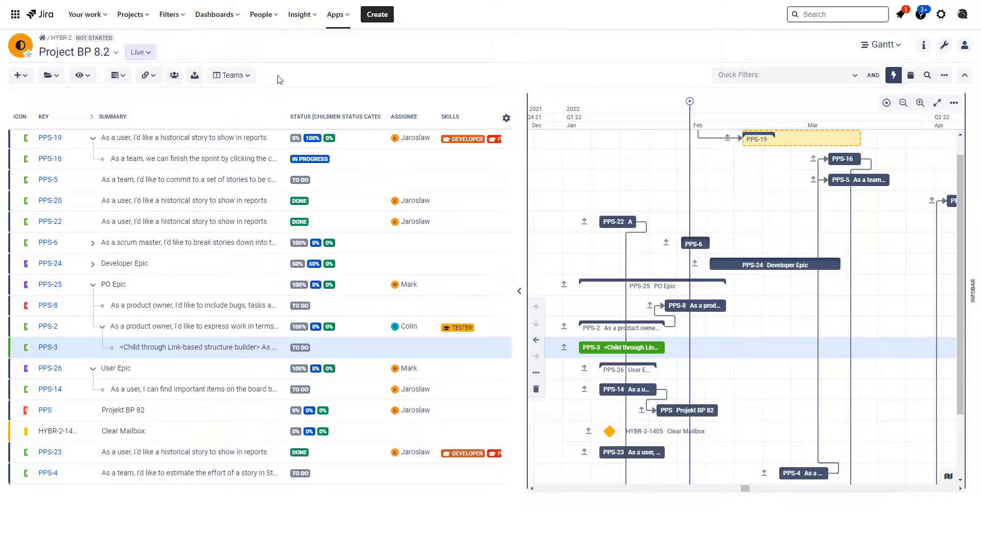
pyautogui.click(146, 53)
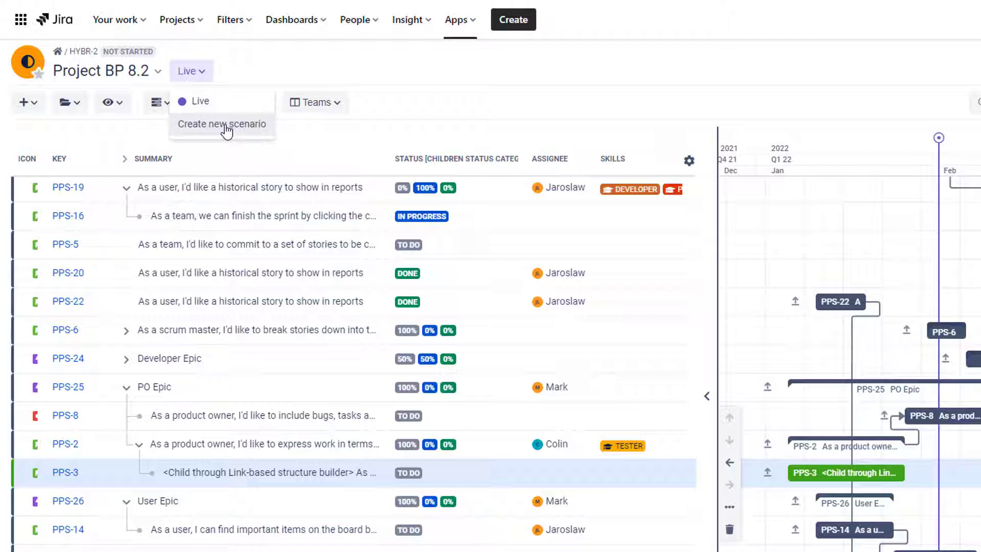
pyautogui.click(379, 106)
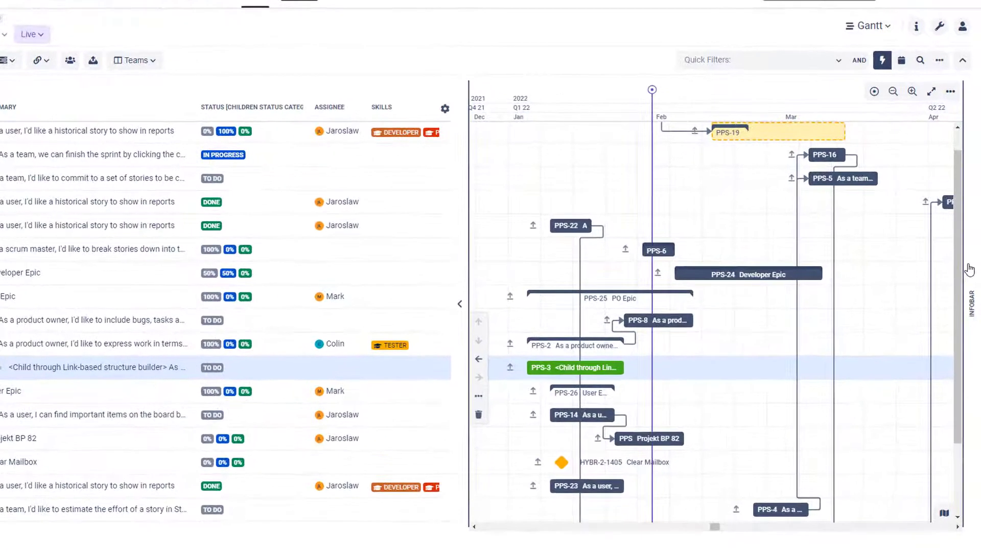
# Step: Open the infobar to view the End to Start dependencies, and locate User Epic on the chart from the overdue task list
pyautogui.click(969, 270)
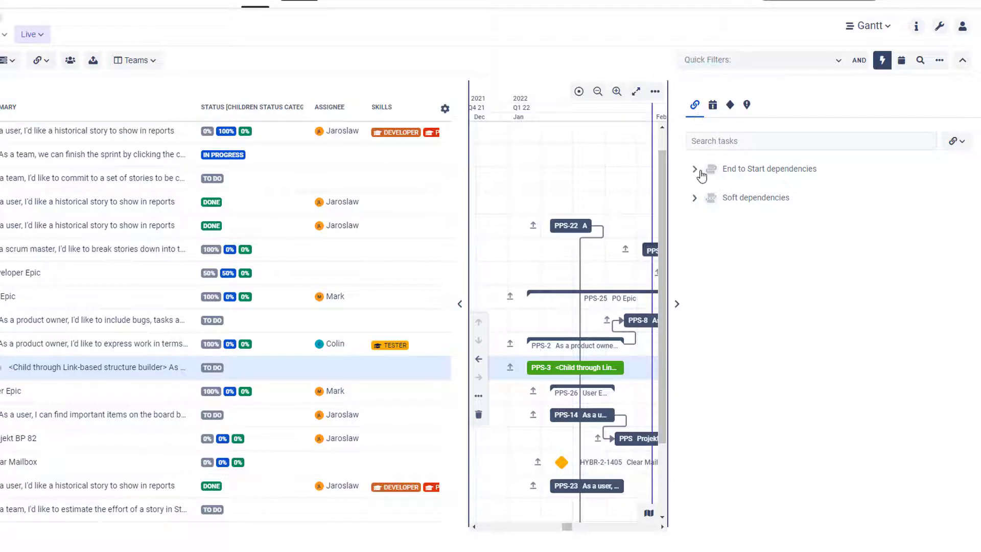
pyautogui.click(695, 170)
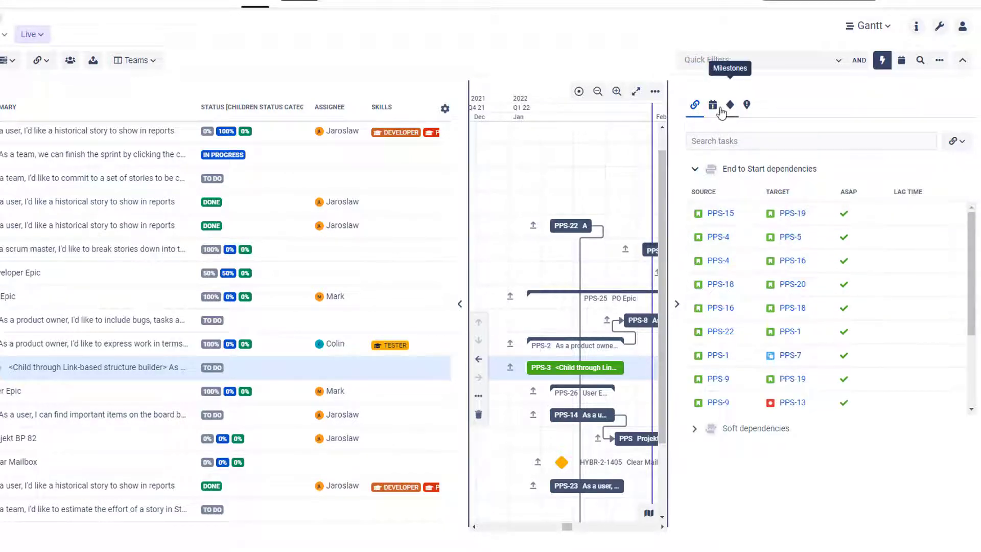
pyautogui.click(713, 105)
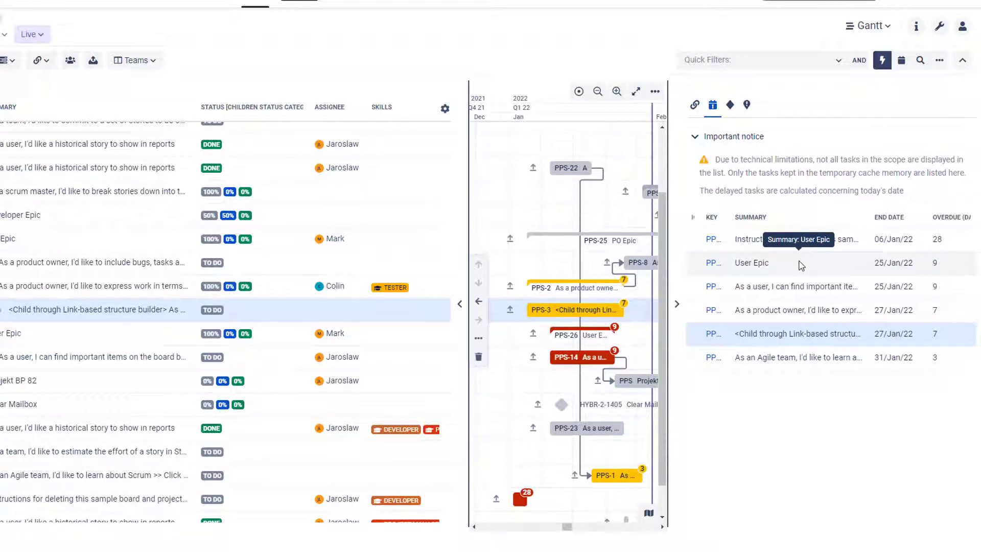
pyautogui.click(797, 263)
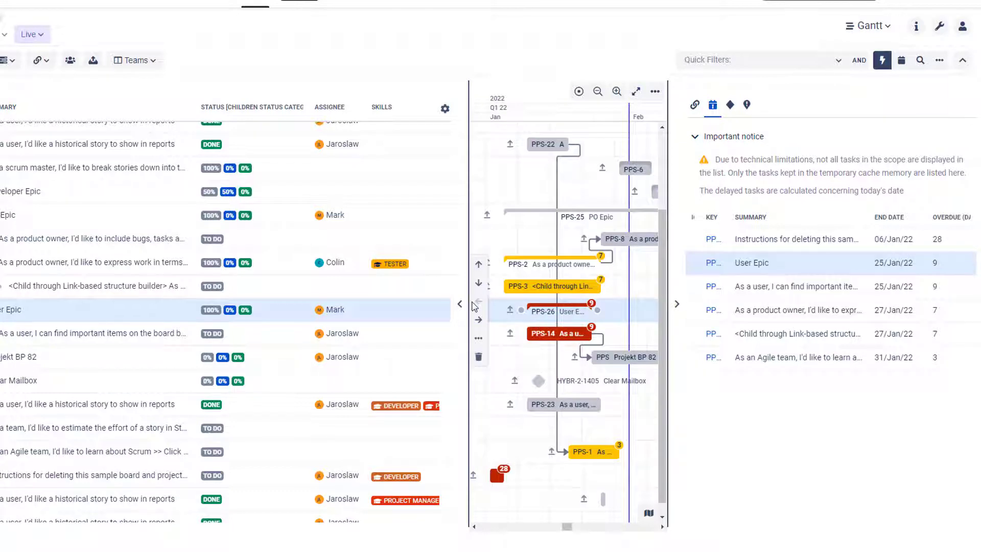
# Step: Widen the Gantt chart area over the task list, and locate the Clear Mailbox milestone from the infobar's milestone list
pyautogui.moveTo(469, 302); pyautogui.dragTo(94, 297)
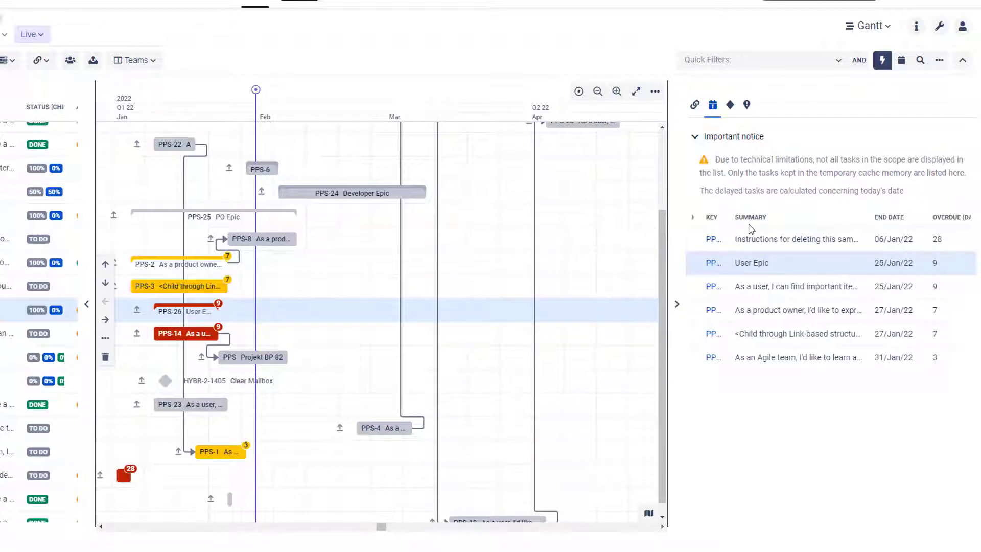
pyautogui.click(730, 107)
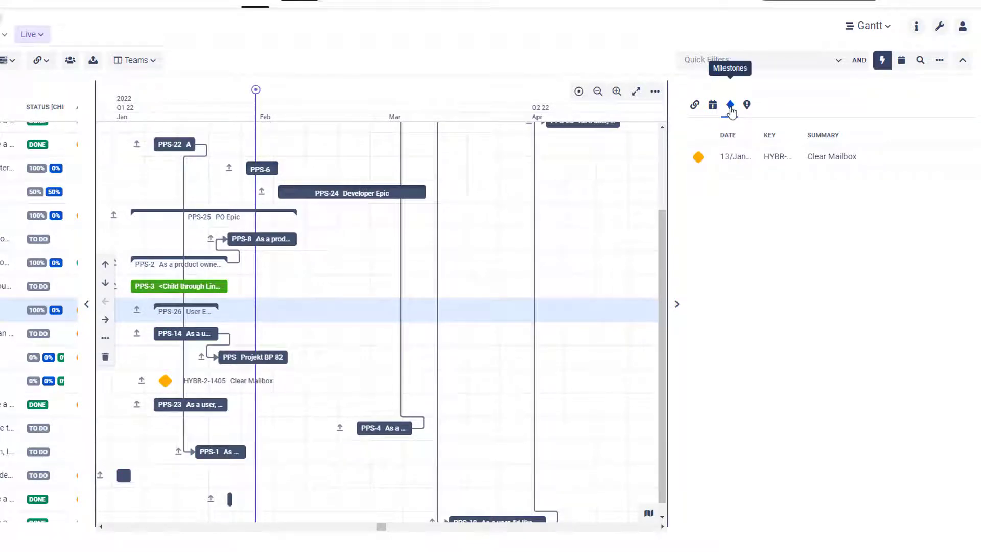
pyautogui.click(884, 161)
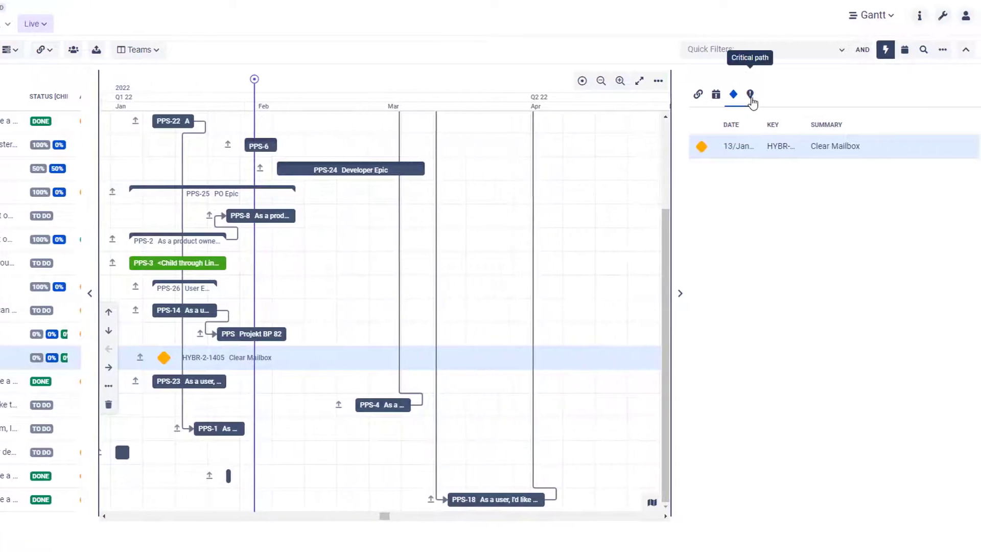
# Step: List the critical path tasks in the infobar, locate PPS-16 and PPS-18 on the chart, and close the infobar
pyautogui.click(839, 96)
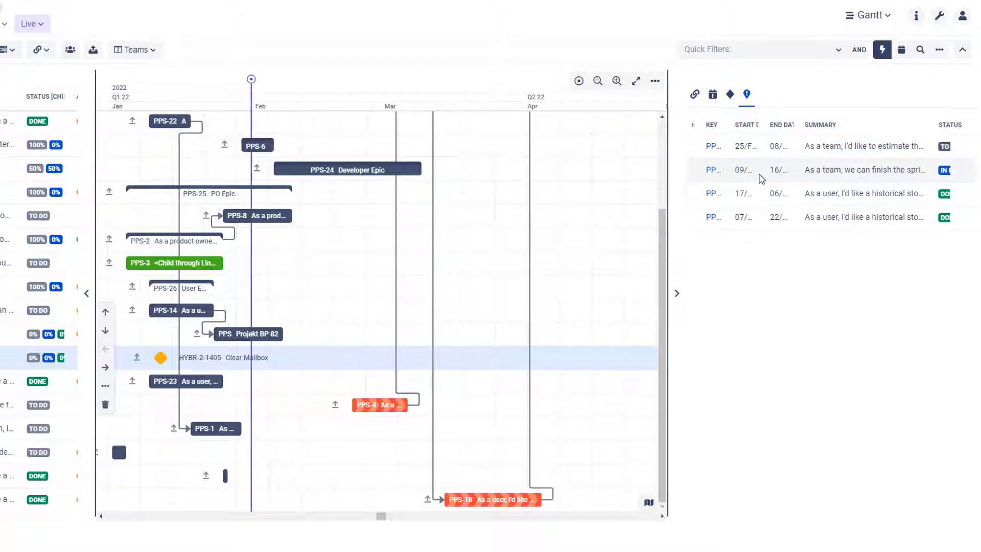
pyautogui.click(762, 178)
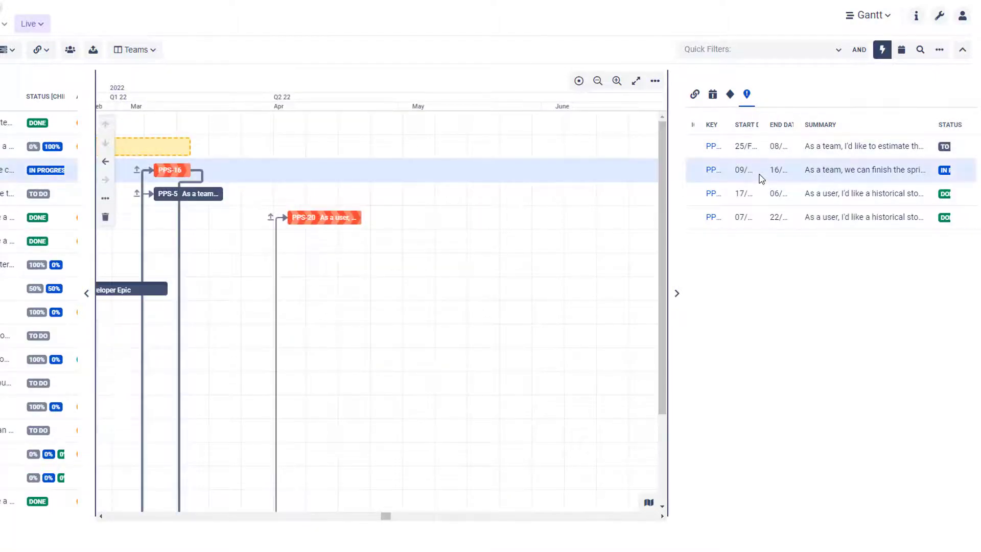
pyautogui.click(762, 199)
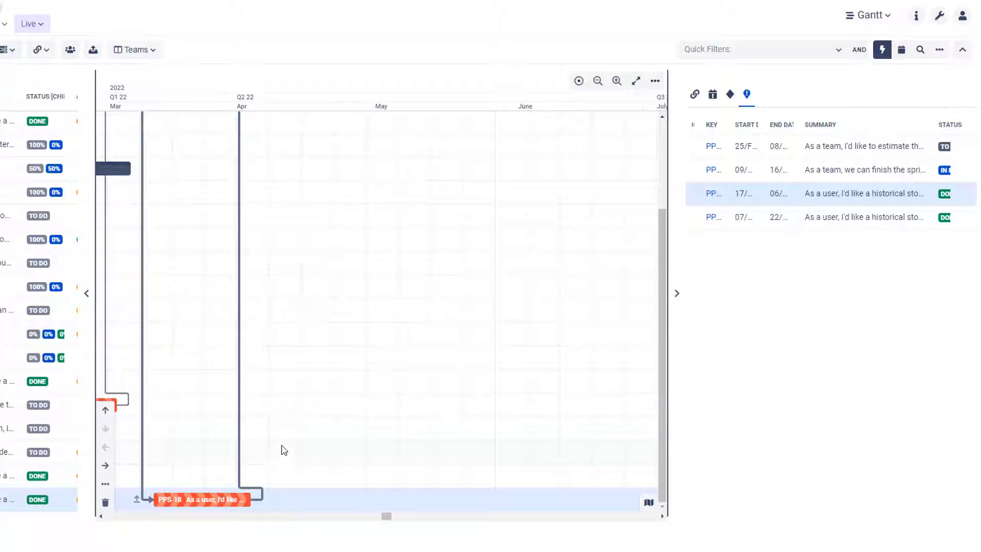
pyautogui.scroll(3, 274, 361)
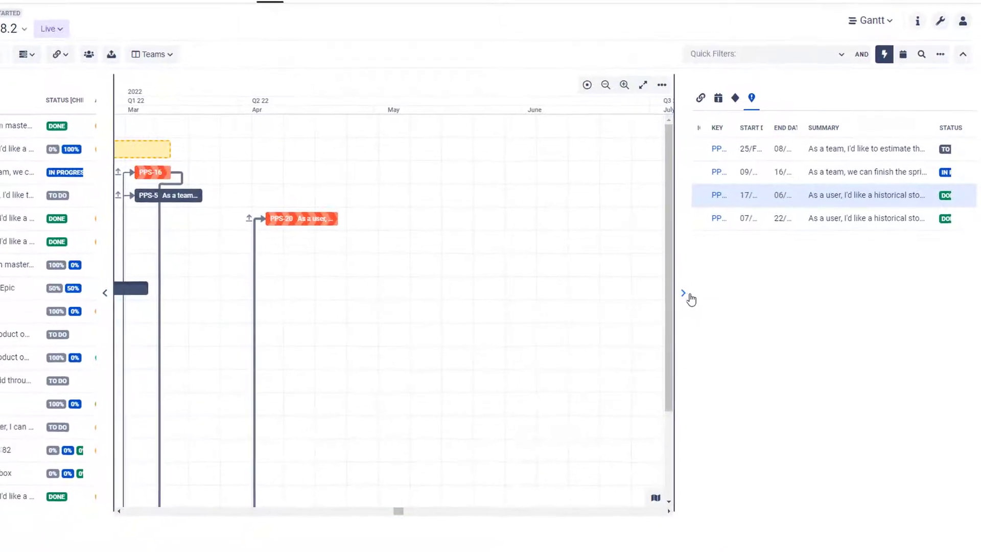
pyautogui.click(688, 296)
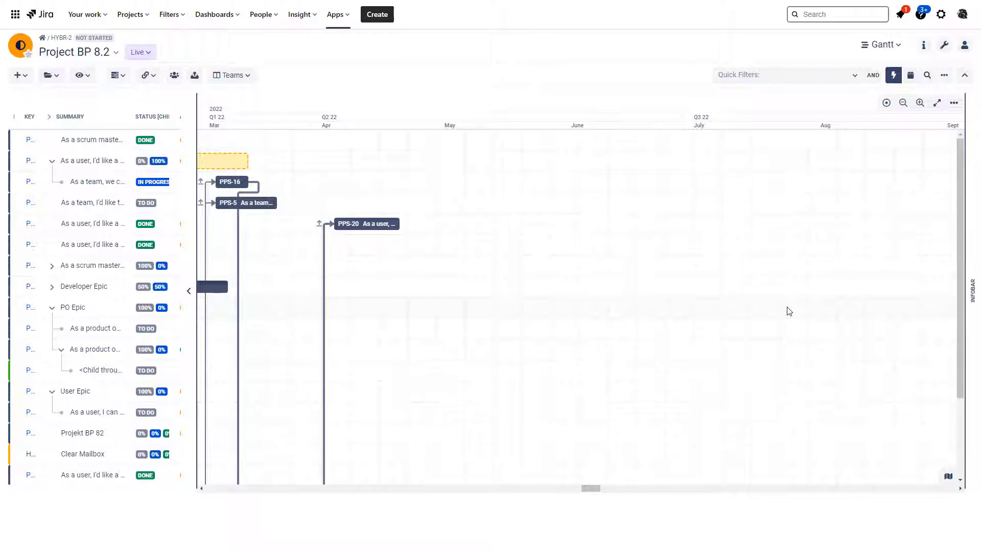
# Step: Go to the project's Resources module and switch it from the team view to the individual view
pyautogui.click(897, 46)
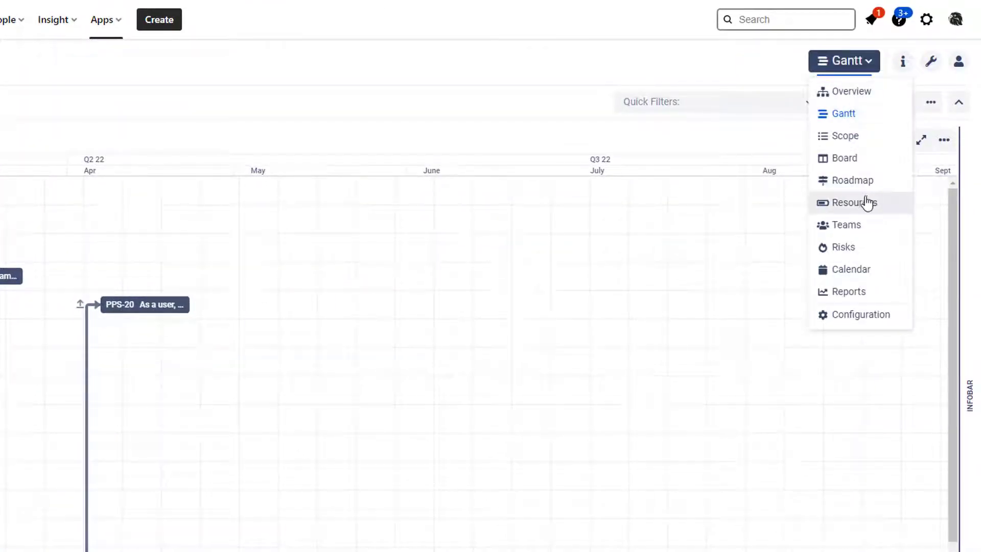
pyautogui.click(868, 202)
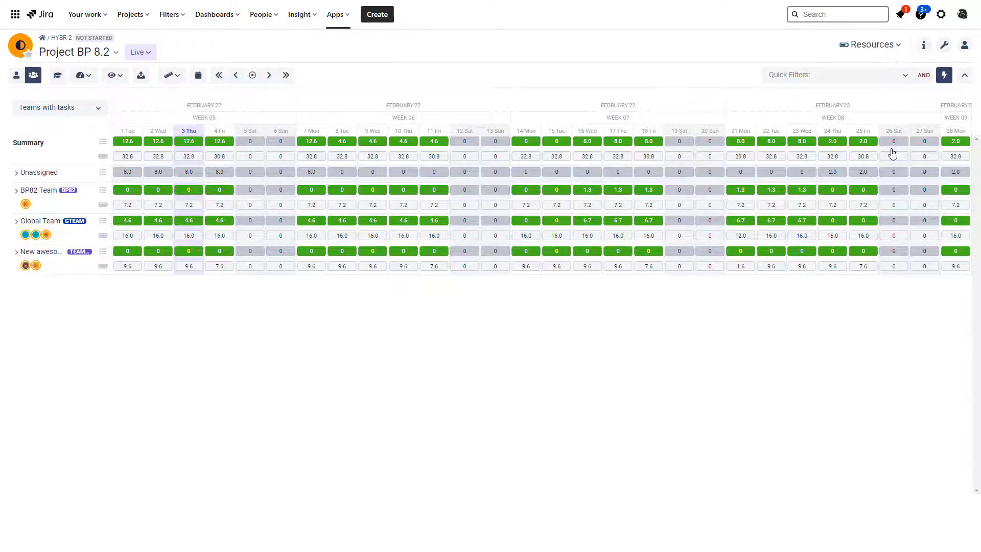
pyautogui.click(874, 47)
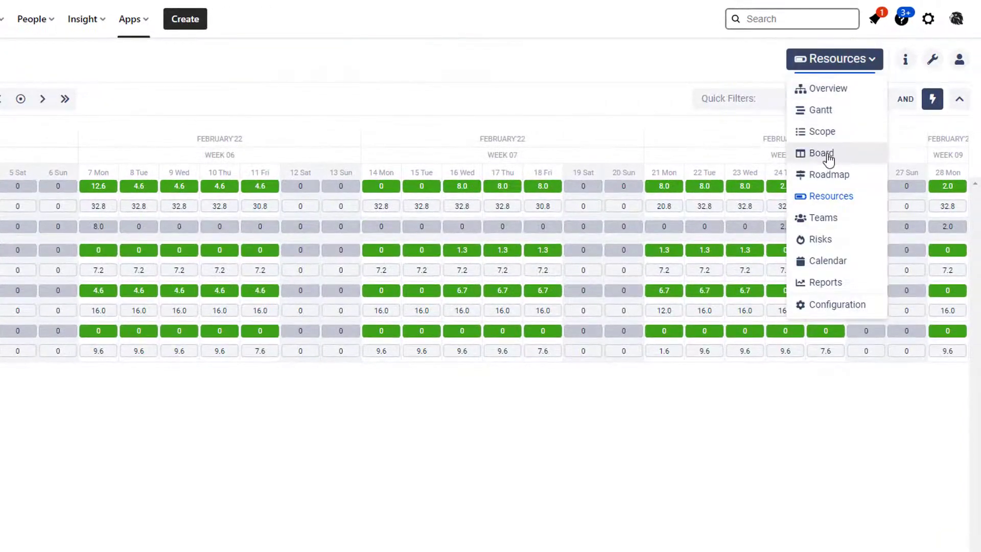
pyautogui.click(611, 100)
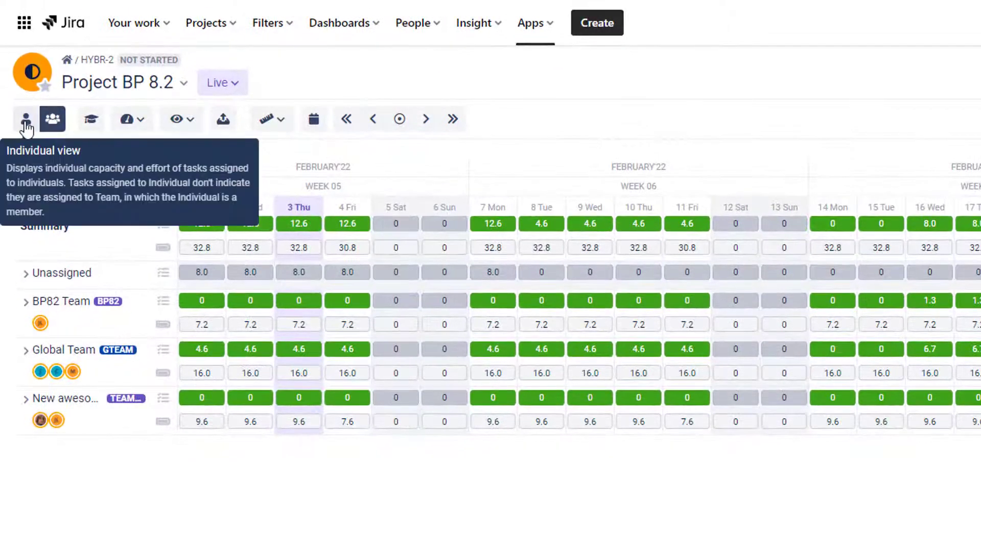
pyautogui.click(26, 123)
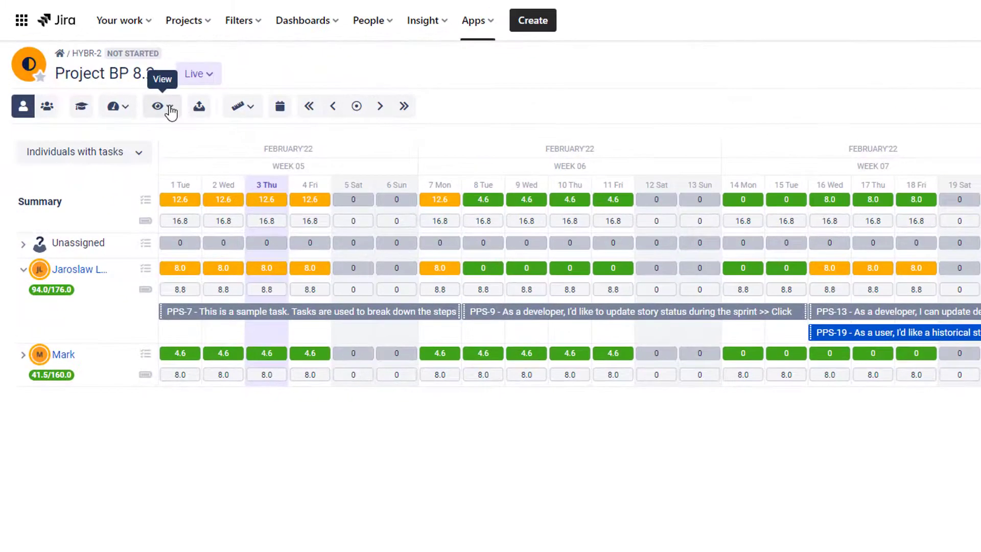
# Step: Hide capacity and tasks in the Resources view so that only the workload rows are displayed
pyautogui.click(170, 107)
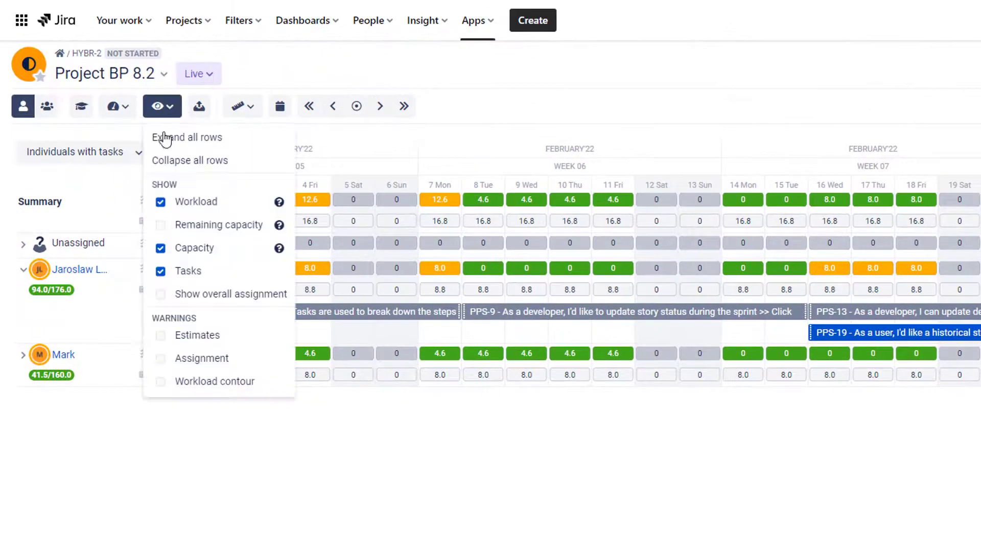
pyautogui.click(160, 248)
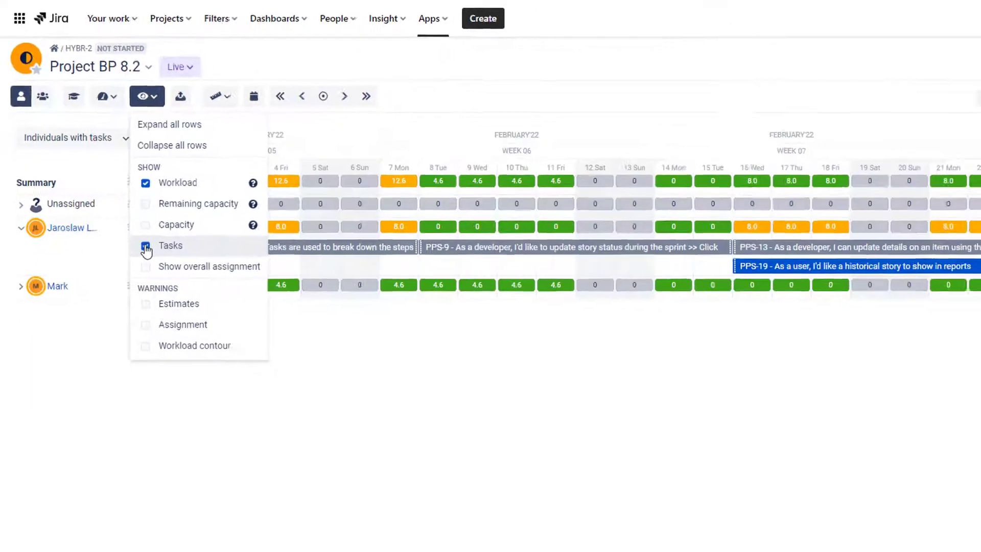
pyautogui.click(160, 271)
pyautogui.click(301, 388)
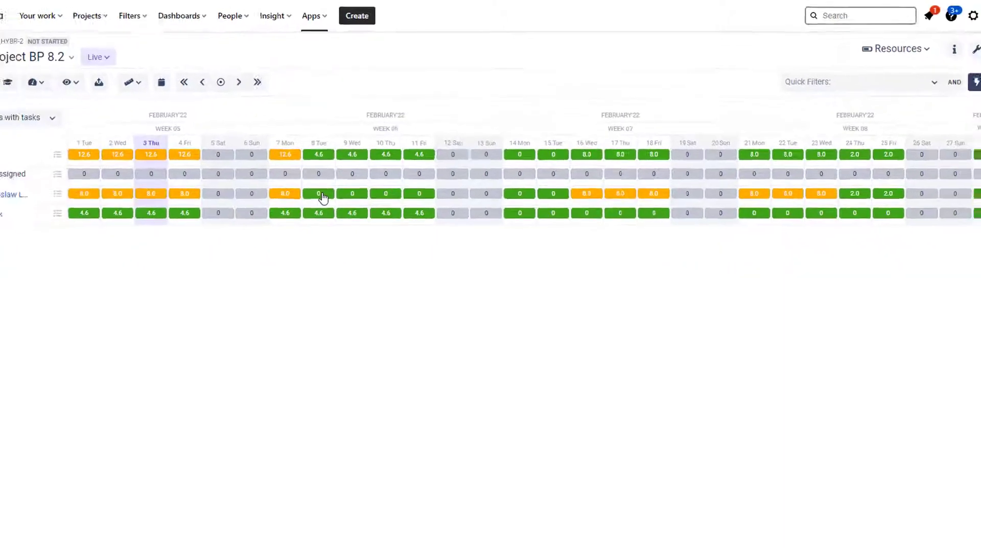
# Step: Show tasks together with the workload rows in the individual Resources view
pyautogui.click(156, 107)
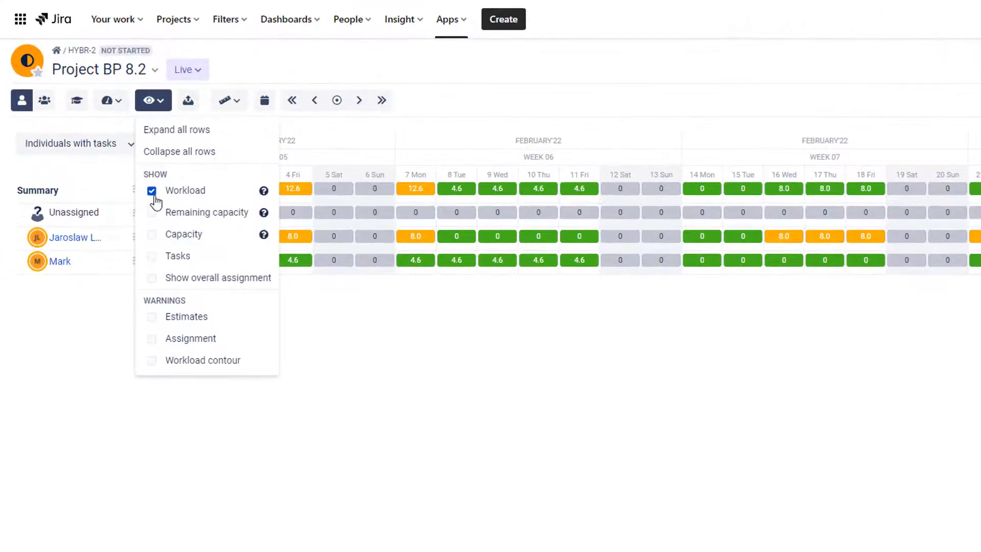
pyautogui.click(153, 255)
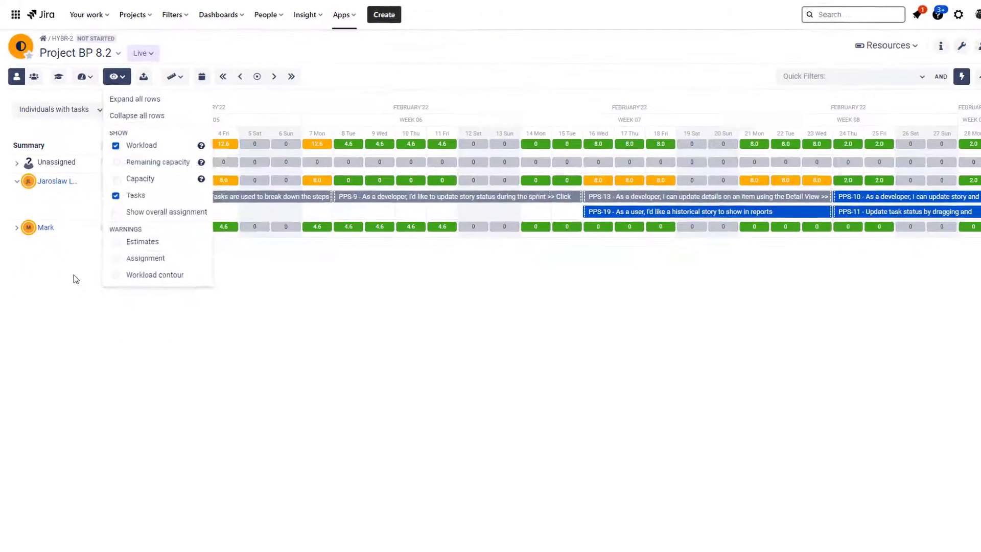
pyautogui.click(91, 346)
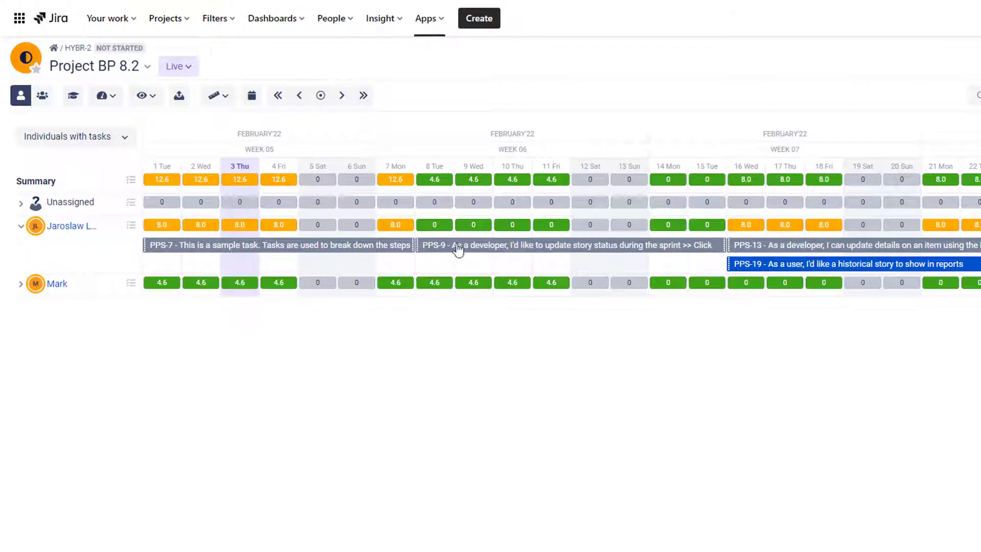
# Step: Open the details of task PPS-9, review its estimates and workload contouring settings, and close the details
pyautogui.click(481, 251)
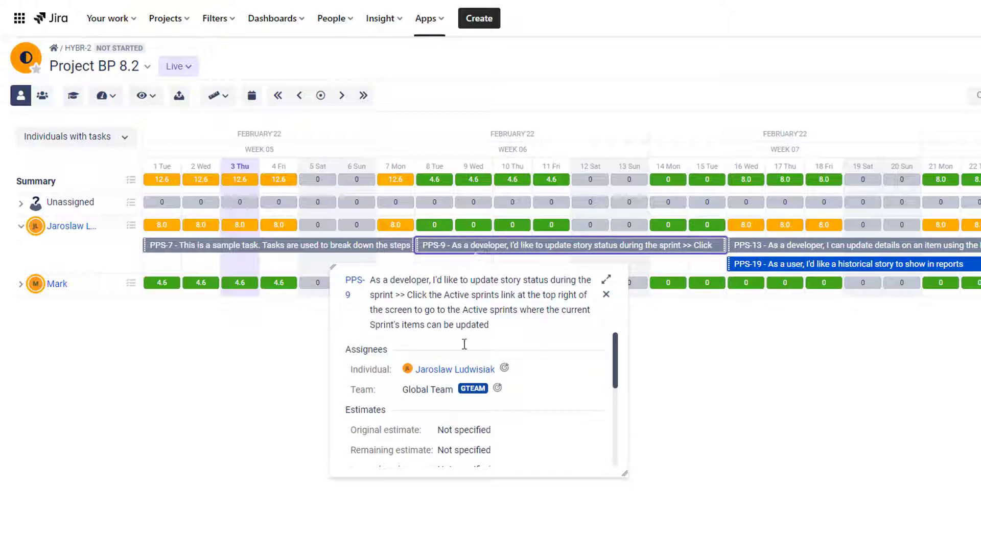
pyautogui.scroll(-2, 458, 420)
pyautogui.scroll(1, 458, 419)
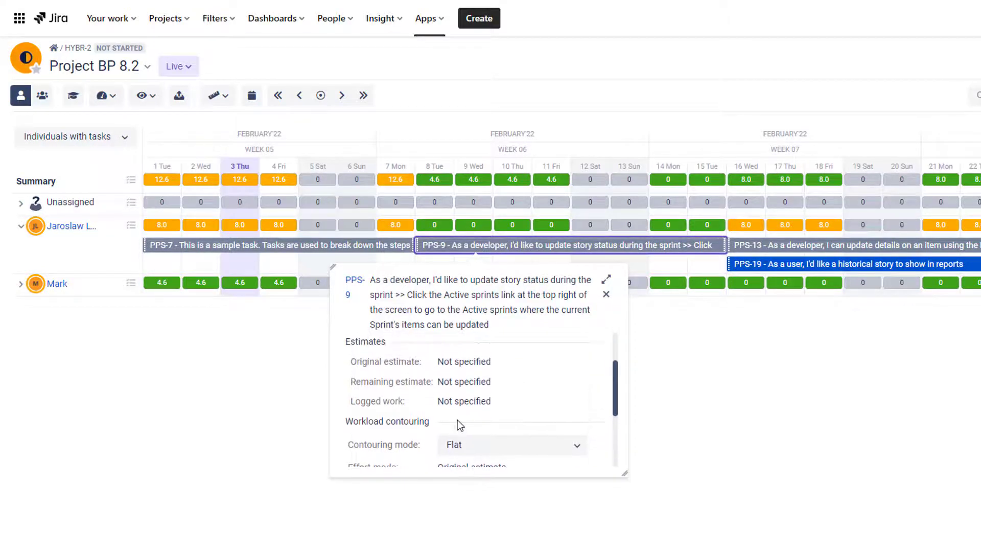
pyautogui.moveTo(439, 362); pyautogui.dragTo(495, 401)
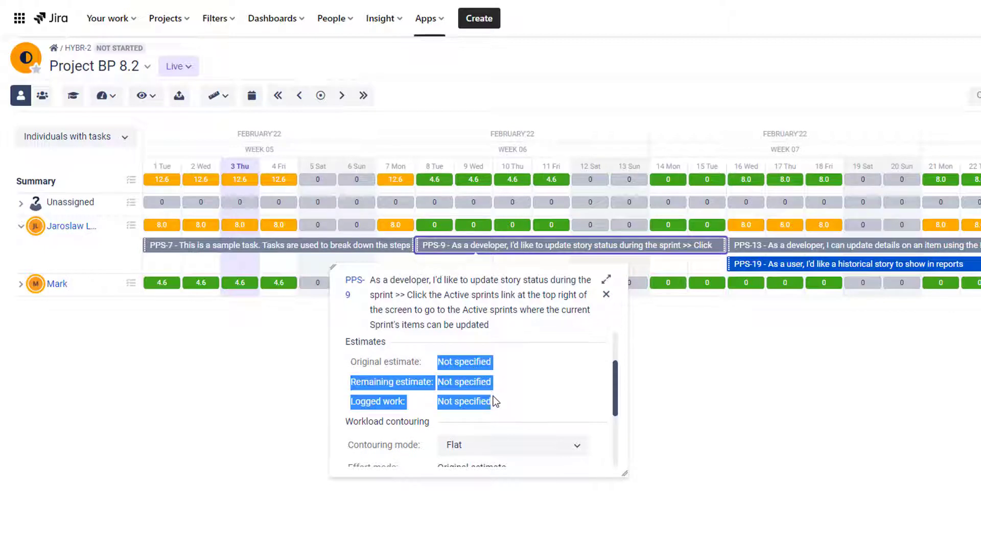
pyautogui.click(501, 392)
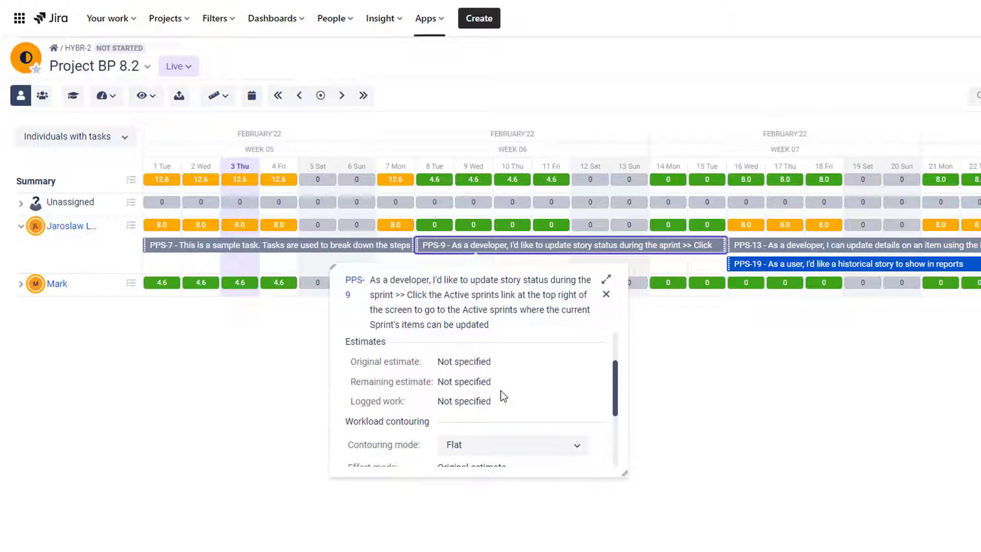
pyautogui.click(671, 387)
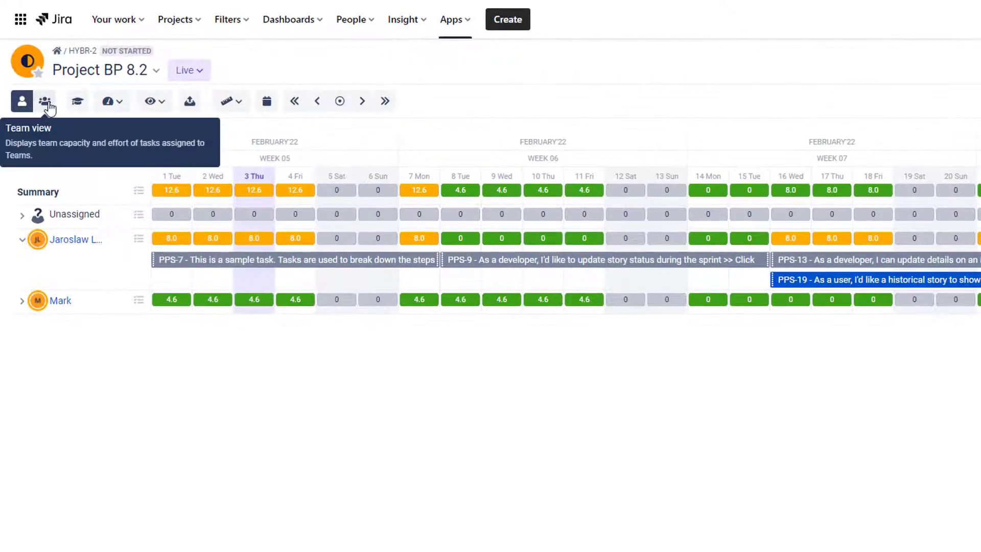
# Step: Compare the team and individual workload views, settle on the team view, and display the skill panel
pyautogui.click(46, 103)
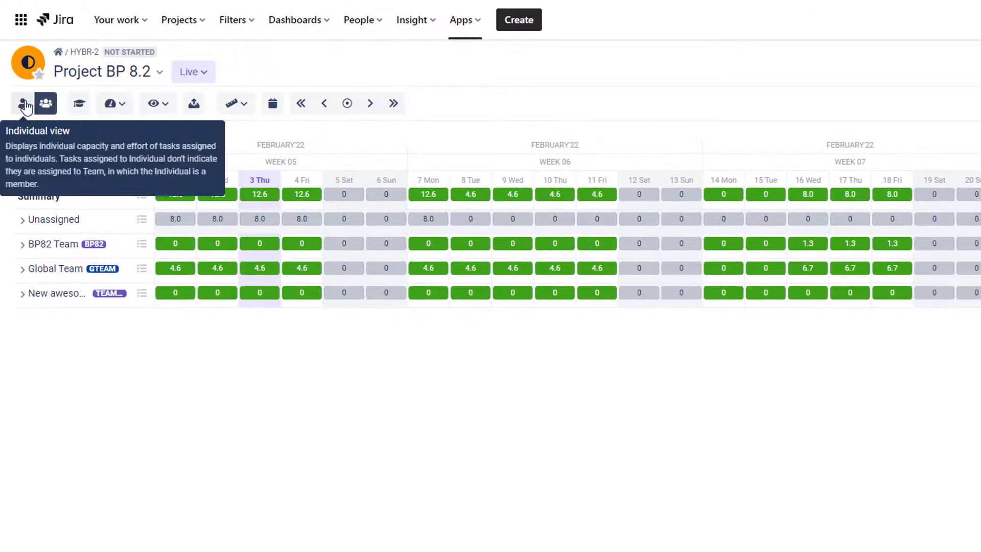
pyautogui.click(23, 104)
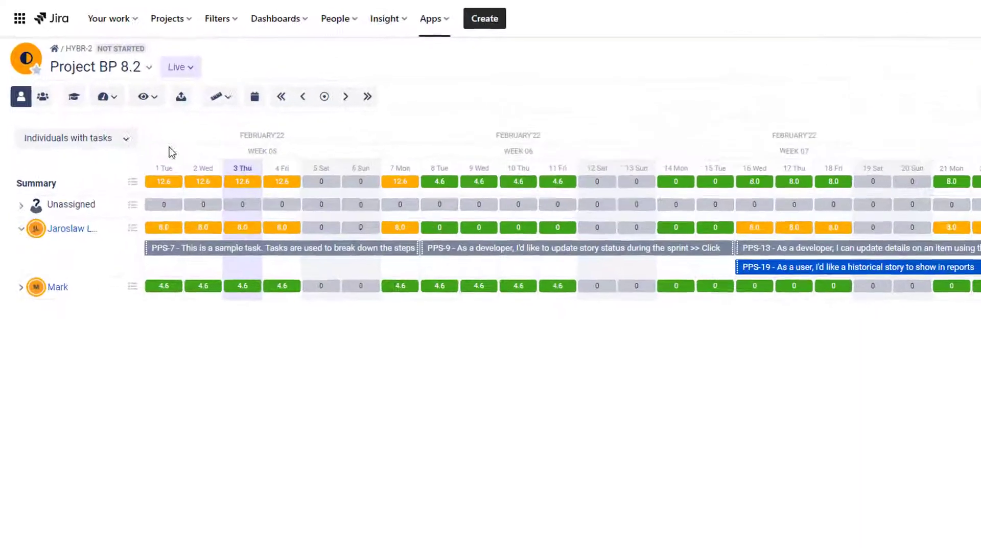
pyautogui.click(46, 109)
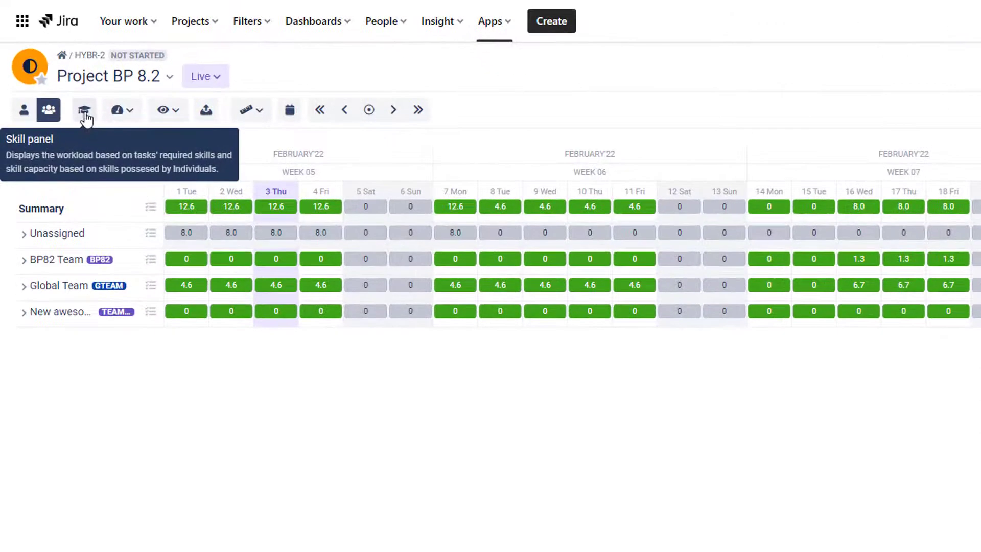
pyautogui.click(84, 118)
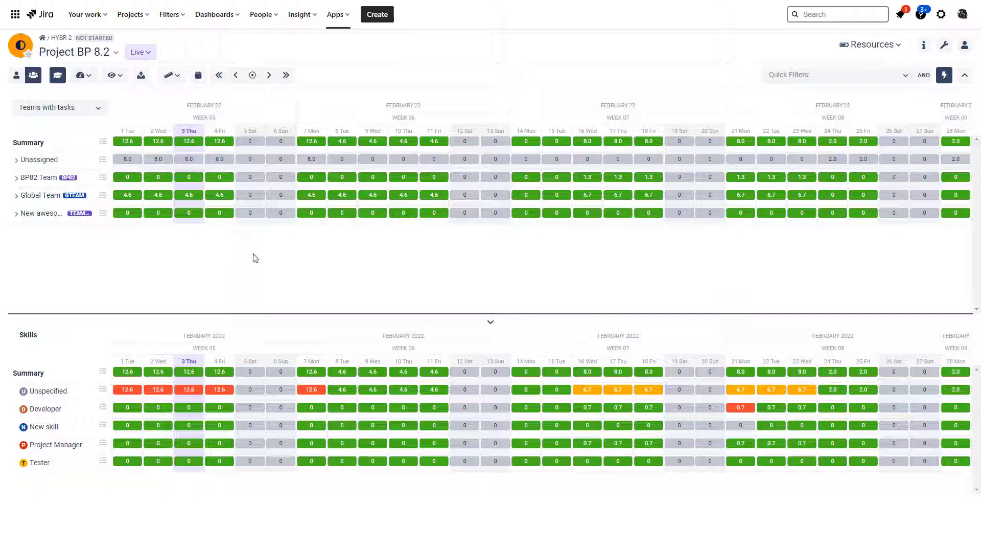
# Step: Go to the project's Teams module and collapse the expanded membership details in BP82 Team and Global Team
pyautogui.click(870, 44)
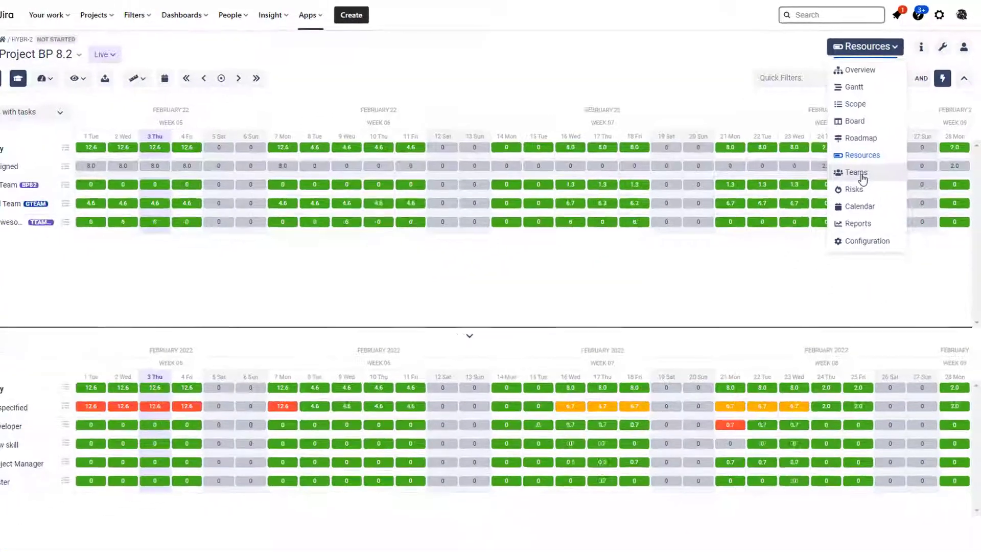
pyautogui.click(817, 230)
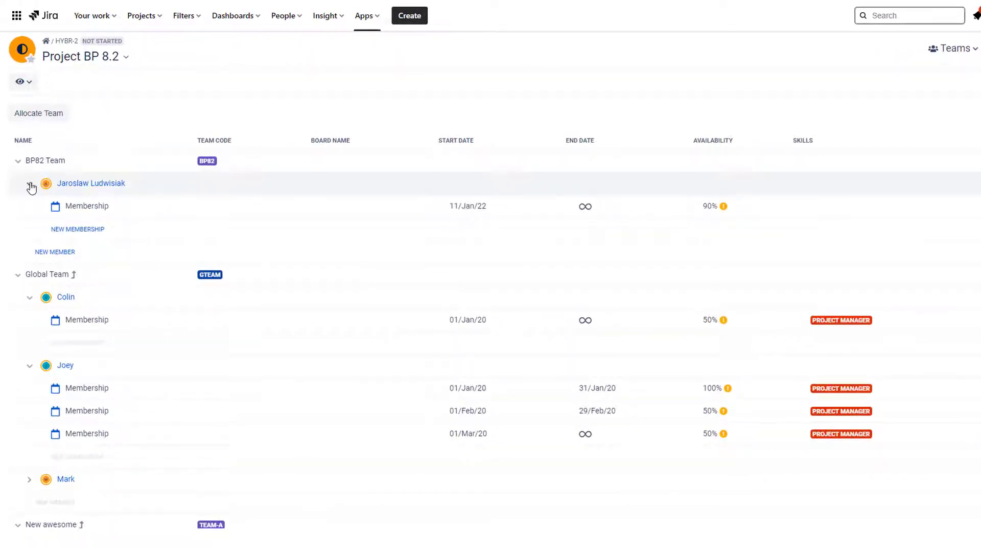
pyautogui.click(29, 184)
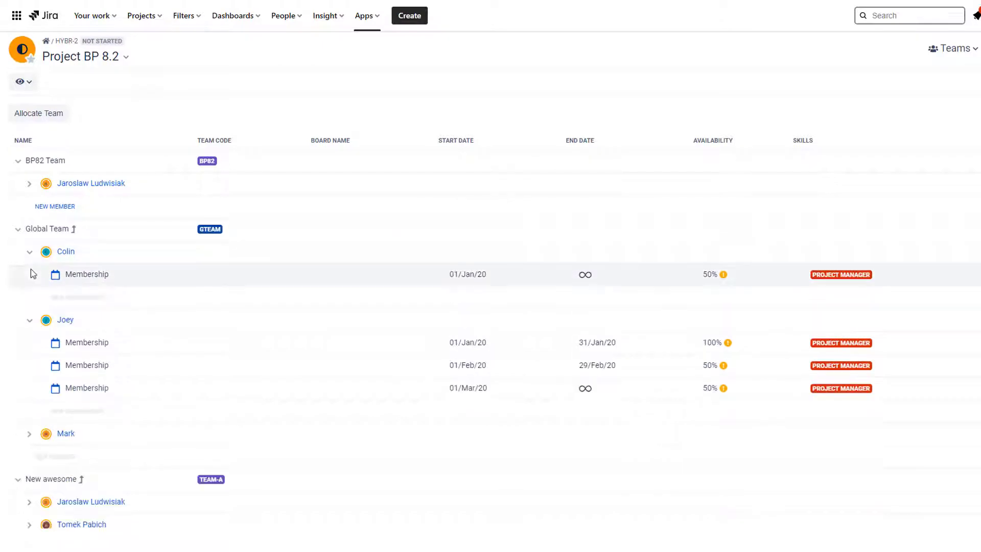
pyautogui.click(30, 253)
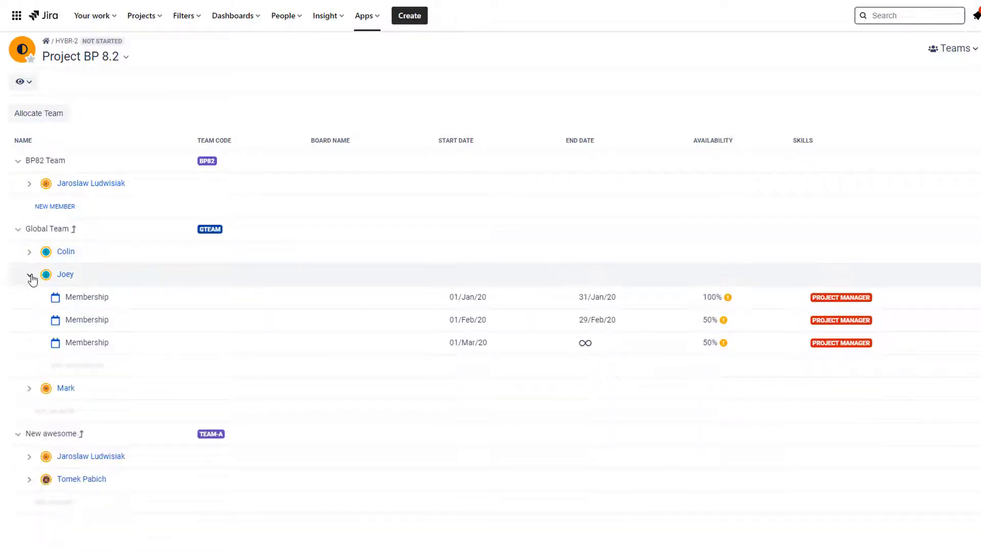
pyautogui.click(29, 274)
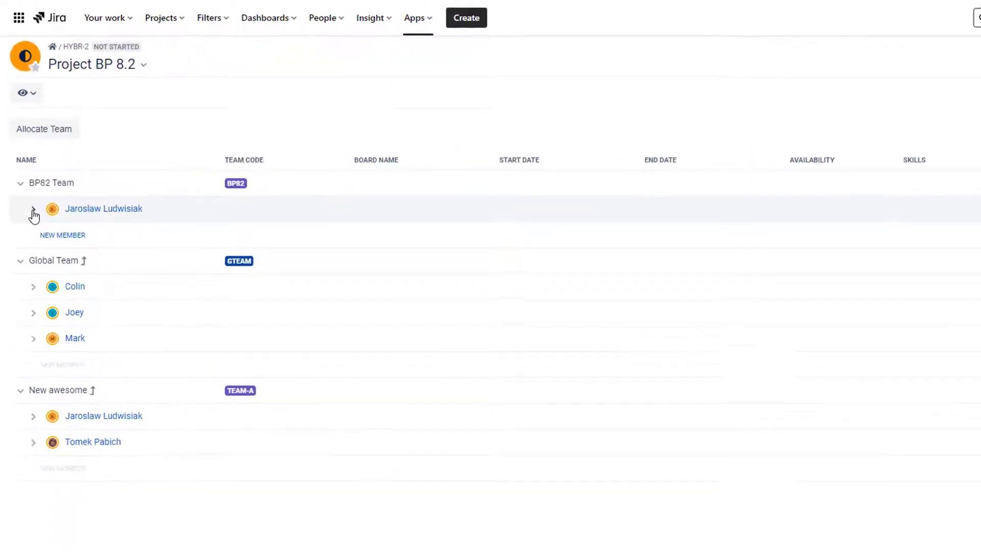
# Step: Expand the memberships of the BP82 Team member and Global Team's first member, and examine their availability and its warnings
pyautogui.click(30, 186)
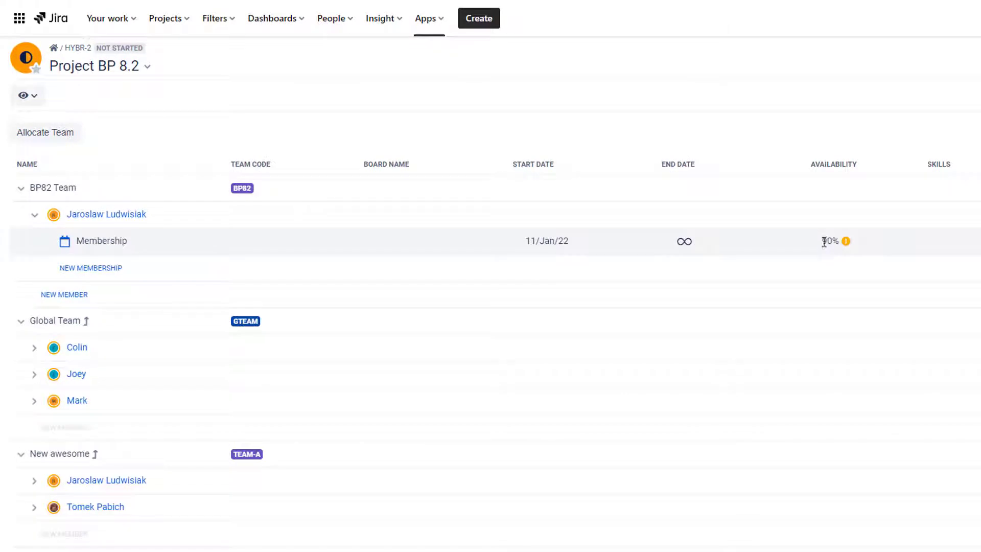
pyautogui.moveTo(822, 241); pyautogui.dragTo(840, 241)
pyautogui.click(828, 242)
pyautogui.moveTo(846, 242)
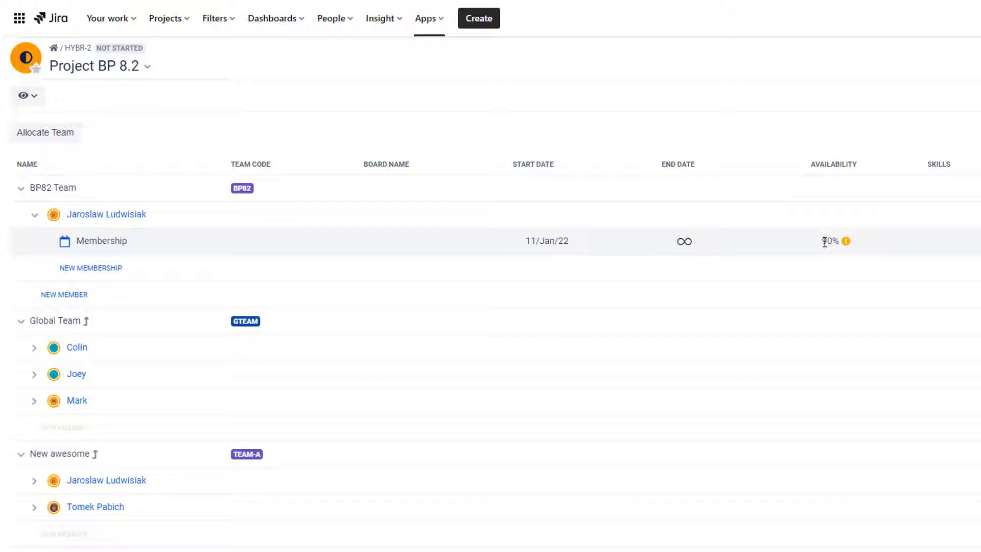
pyautogui.moveTo(48, 351)
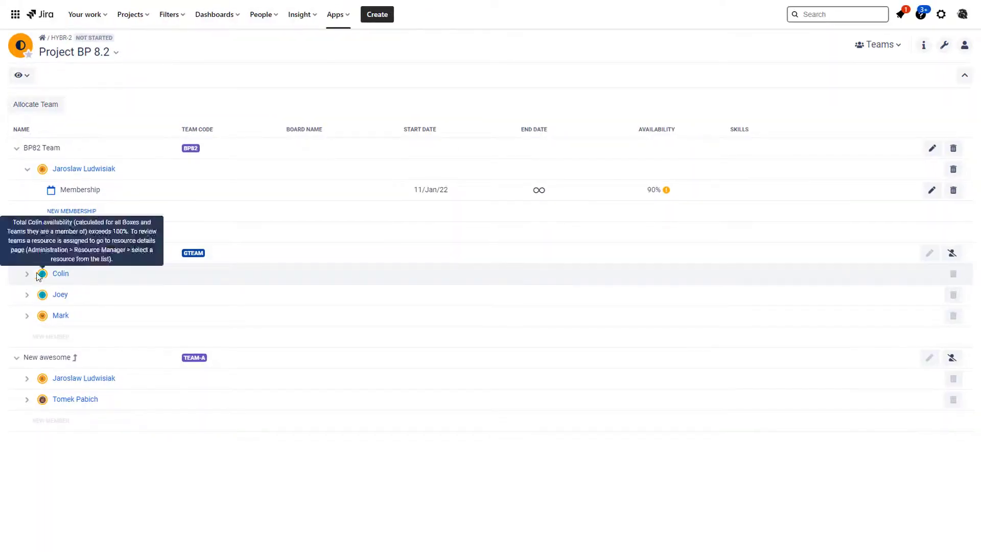
pyautogui.click(26, 275)
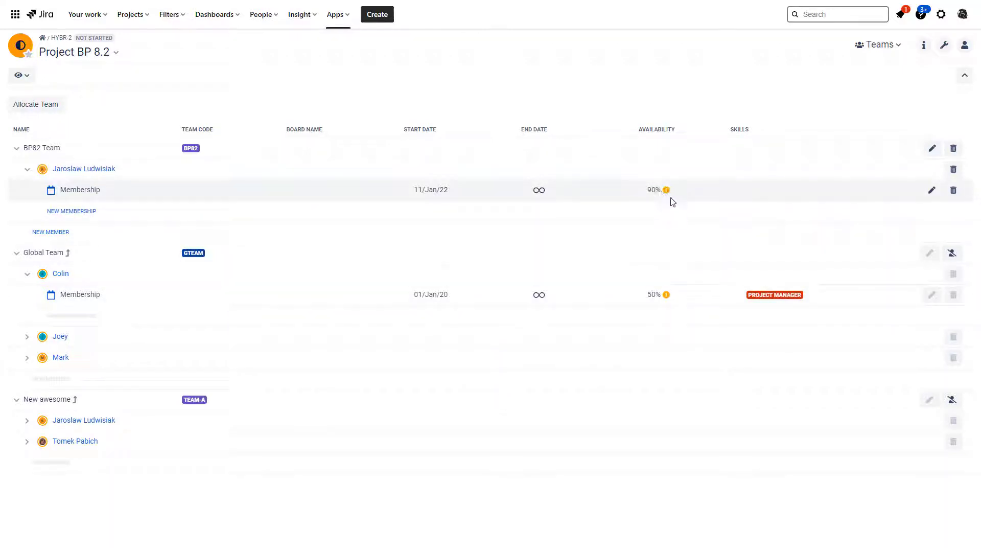
pyautogui.moveTo(668, 193)
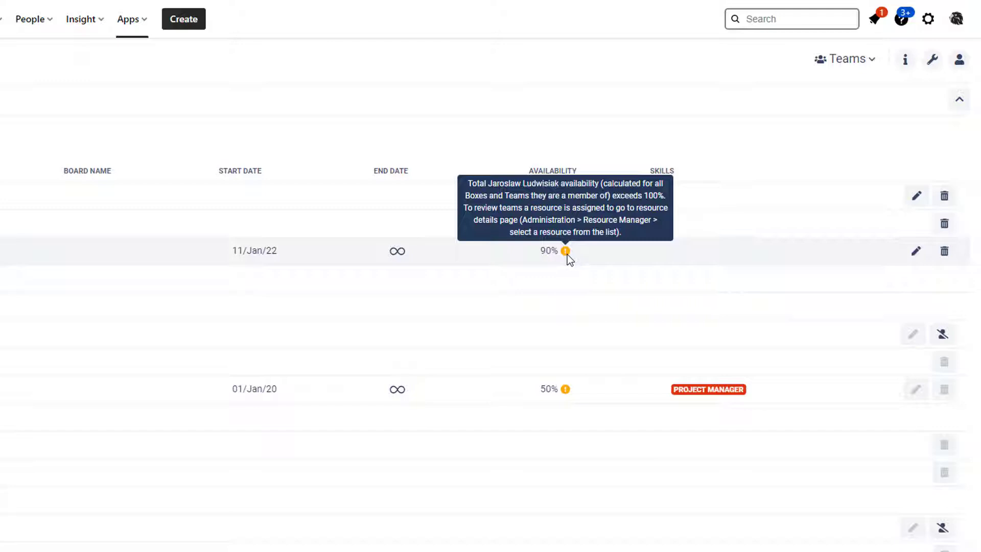
pyautogui.click(869, 60)
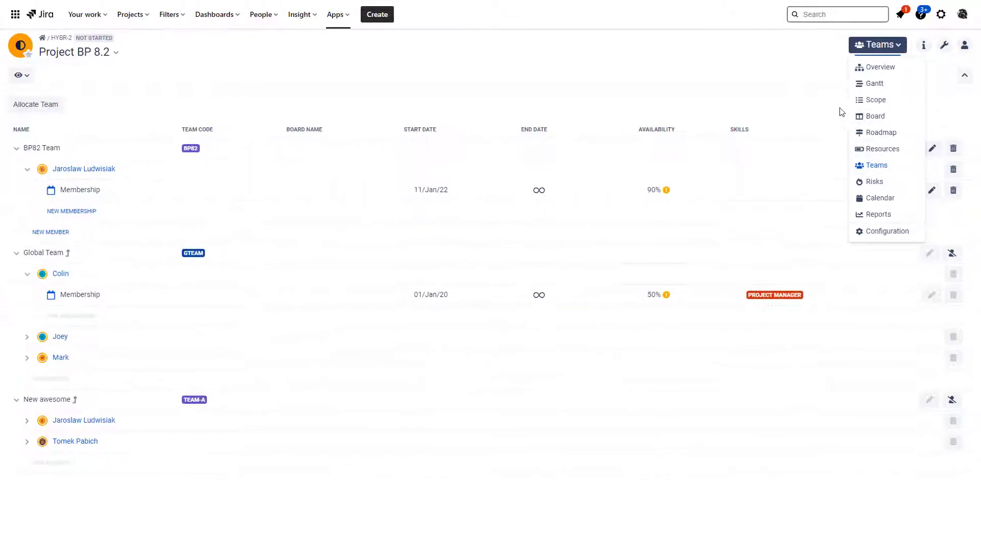
pyautogui.click(837, 109)
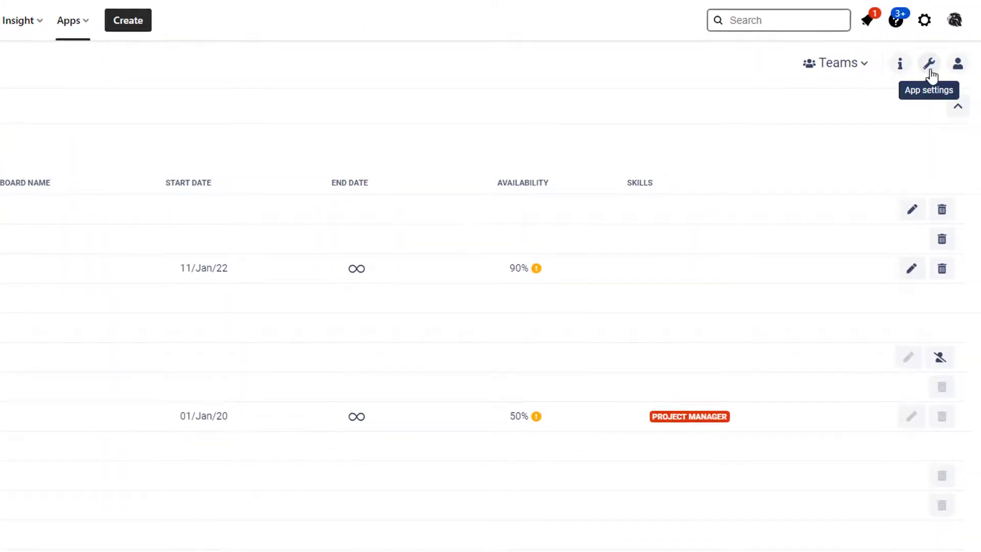
pyautogui.click(930, 71)
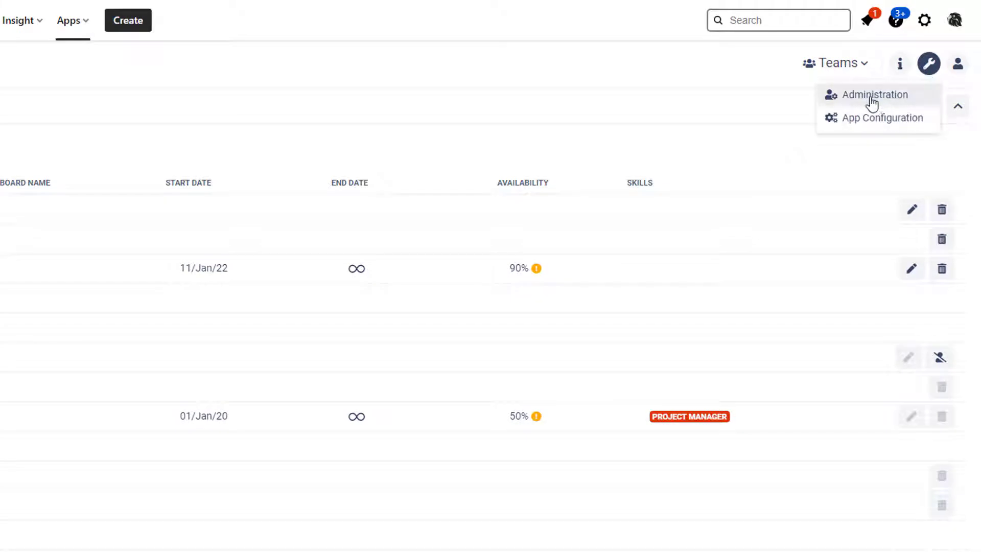
pyautogui.click(770, 104)
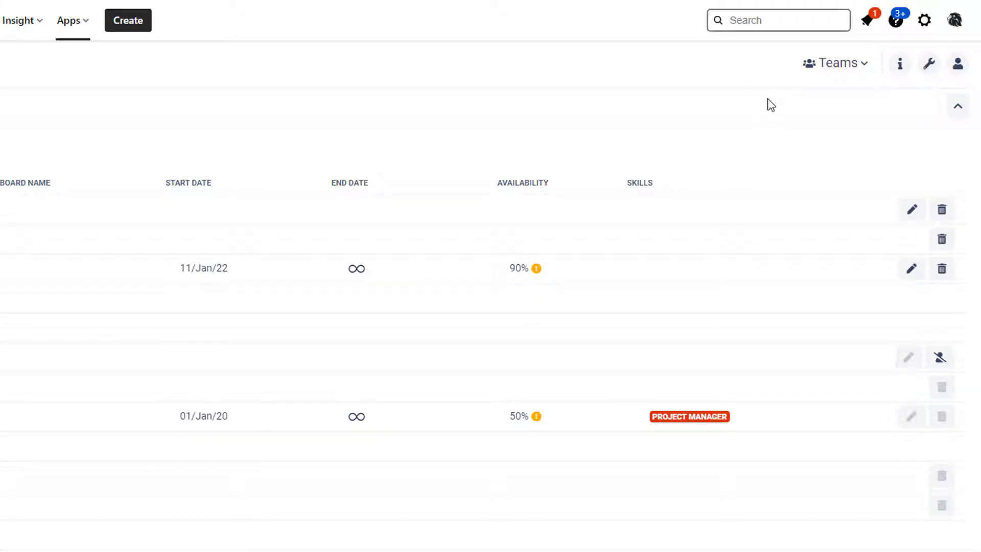
# Step: Go to the project's Calendar module, browse forward to February 2022, and return to January 2022
pyautogui.click(835, 62)
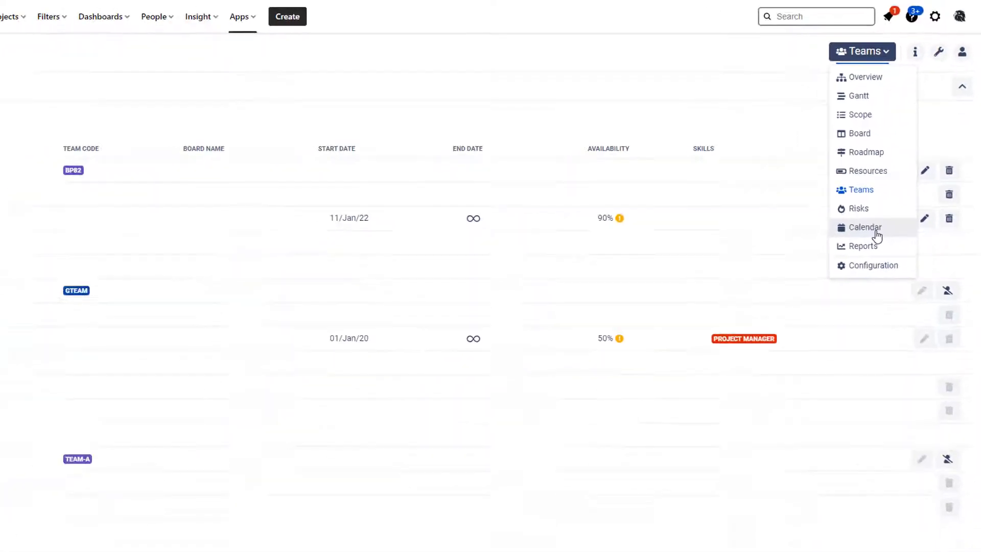
pyautogui.click(851, 283)
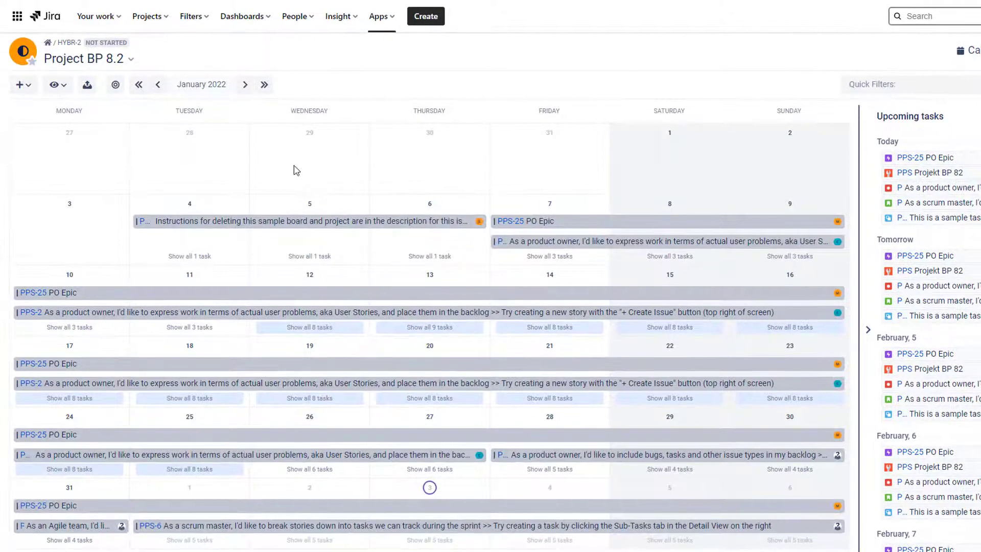
pyautogui.click(245, 86)
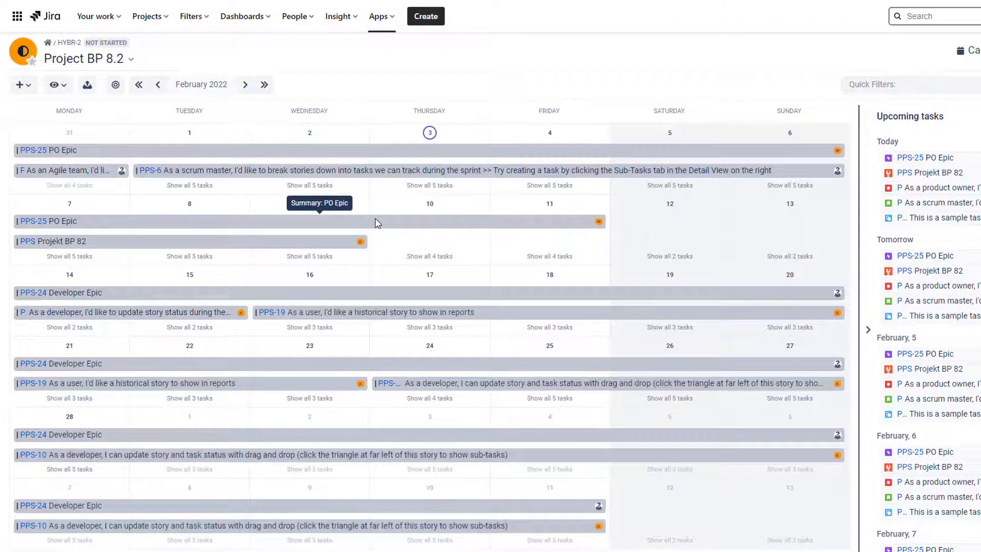
pyautogui.scroll(1, 377, 223)
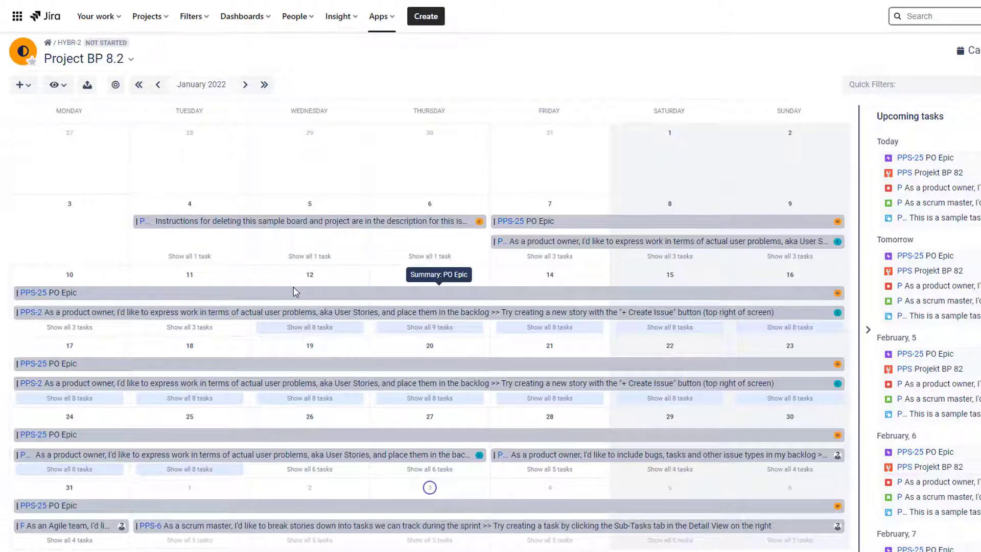
# Step: View the full task list for 12 January 2022, close it, and select PPS-25 PO Epic in the calendar
pyautogui.click(310, 329)
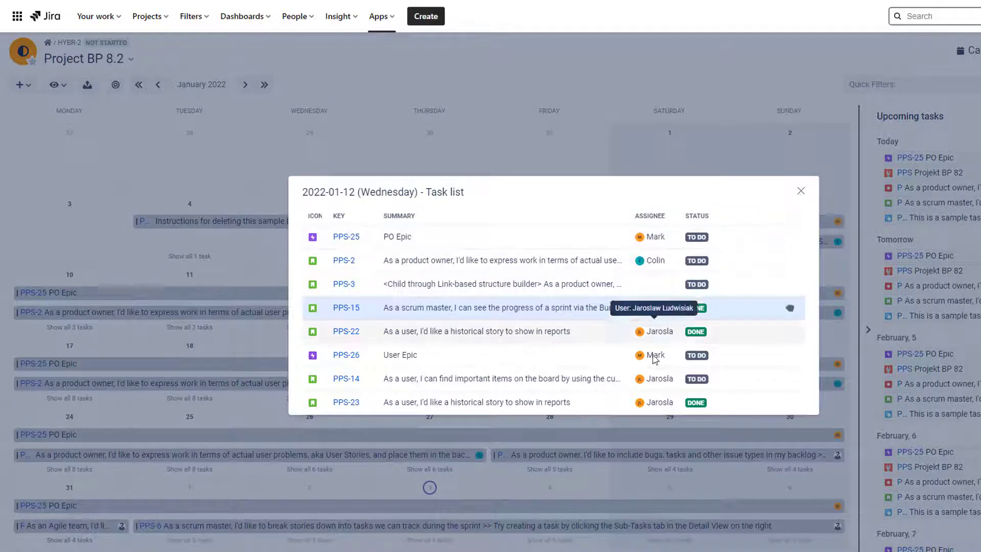
pyautogui.click(801, 193)
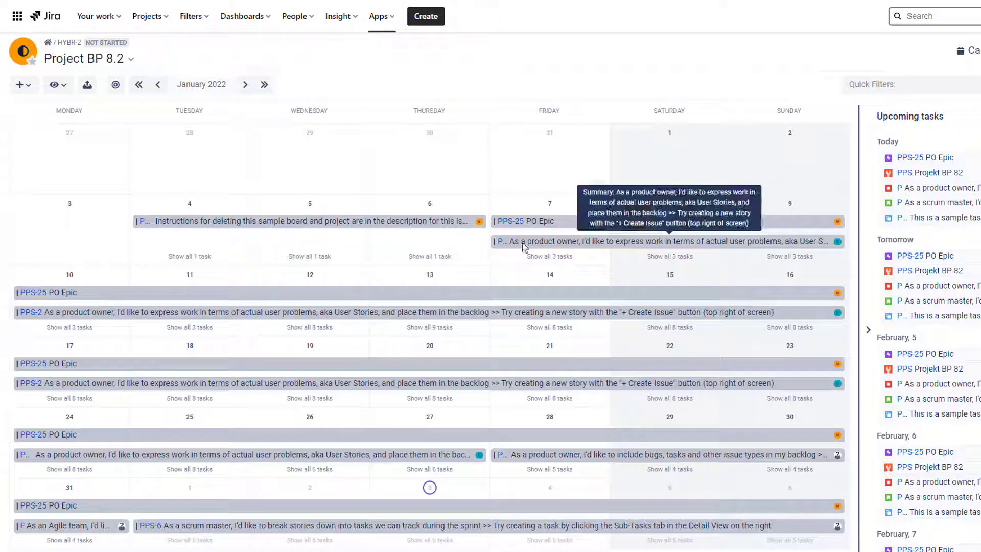
pyautogui.moveTo(555, 227)
pyautogui.mouseDown()
pyautogui.moveTo(263, 246)
pyautogui.moveTo(545, 220)
pyautogui.mouseUp()
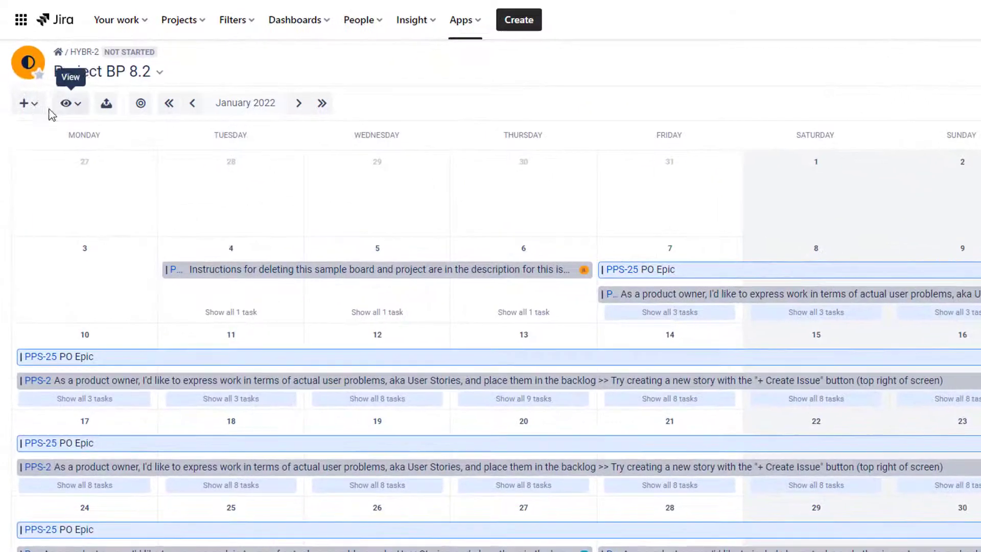
# Step: Turn on End Date mode for the calendar
pyautogui.click(59, 88)
pyautogui.click(69, 298)
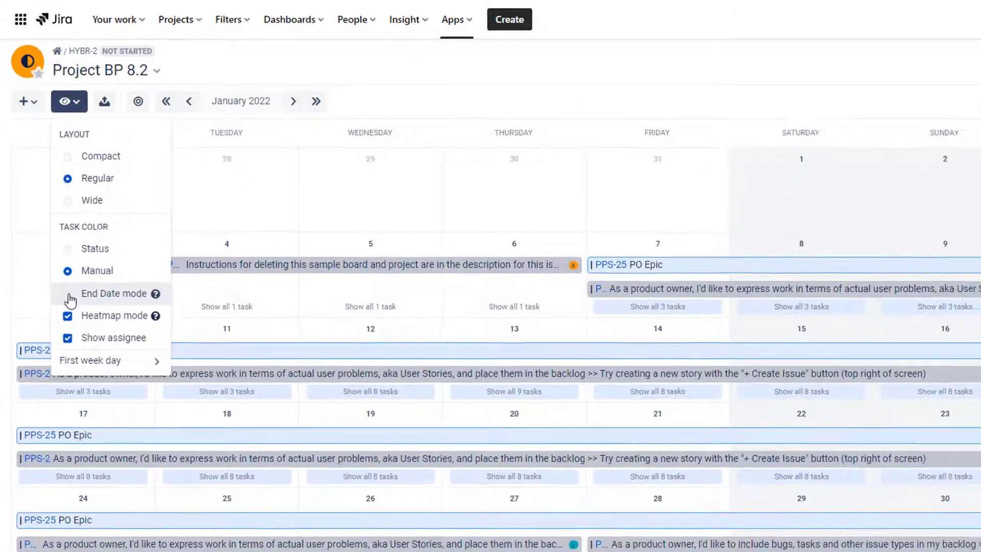
pyautogui.click(287, 210)
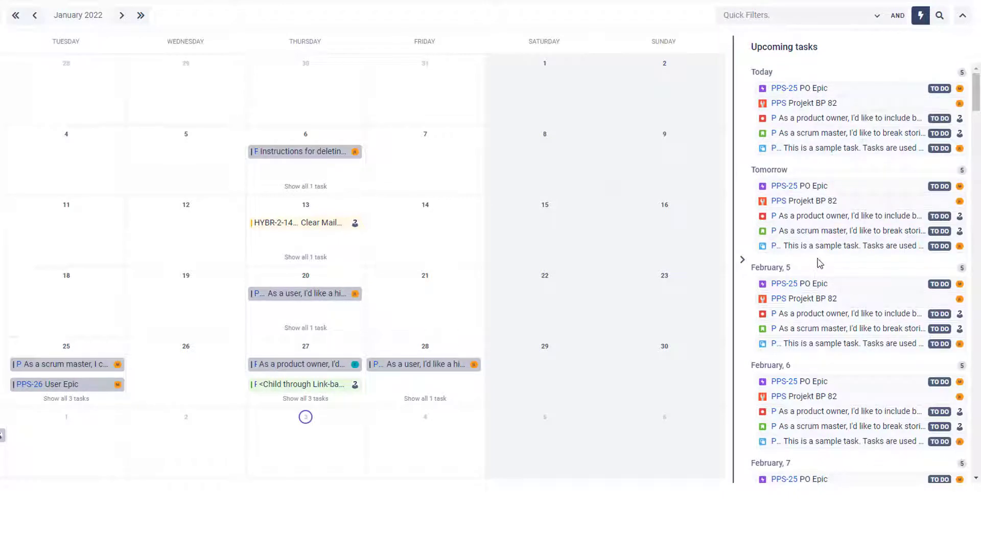
# Step: Look through the calendar's upcoming tasks up to mid-February
pyautogui.scroll(-1, 783, 358)
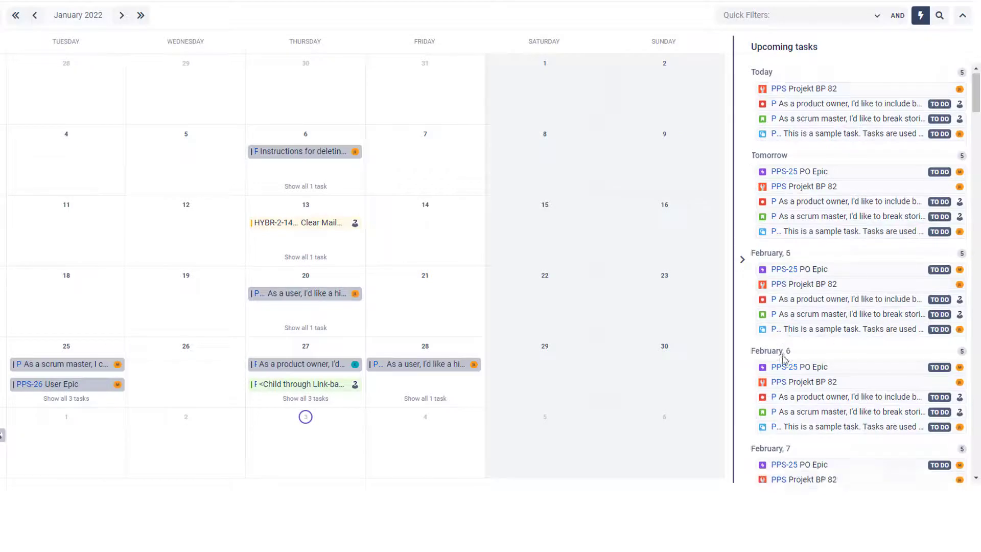
pyautogui.scroll(-10, 784, 357)
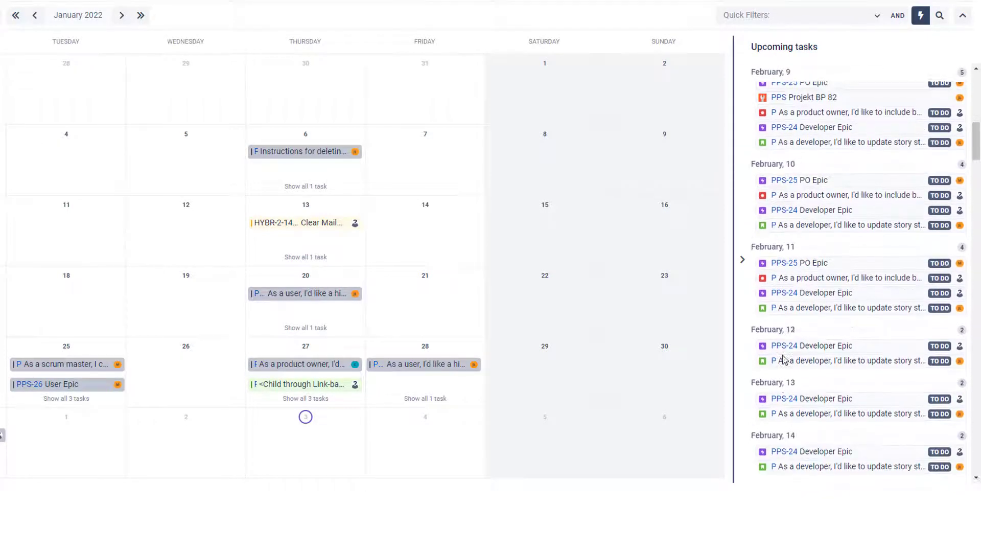
pyautogui.scroll(-5, 784, 359)
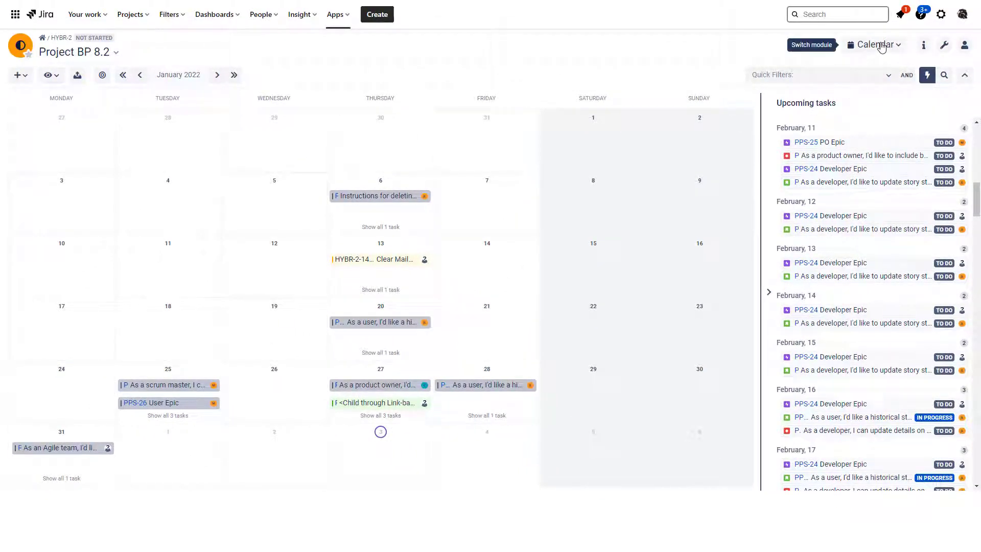
# Step: Switch the project from the Calendar to the Reports module
pyautogui.click(877, 45)
pyautogui.scroll(-1, 863, 166)
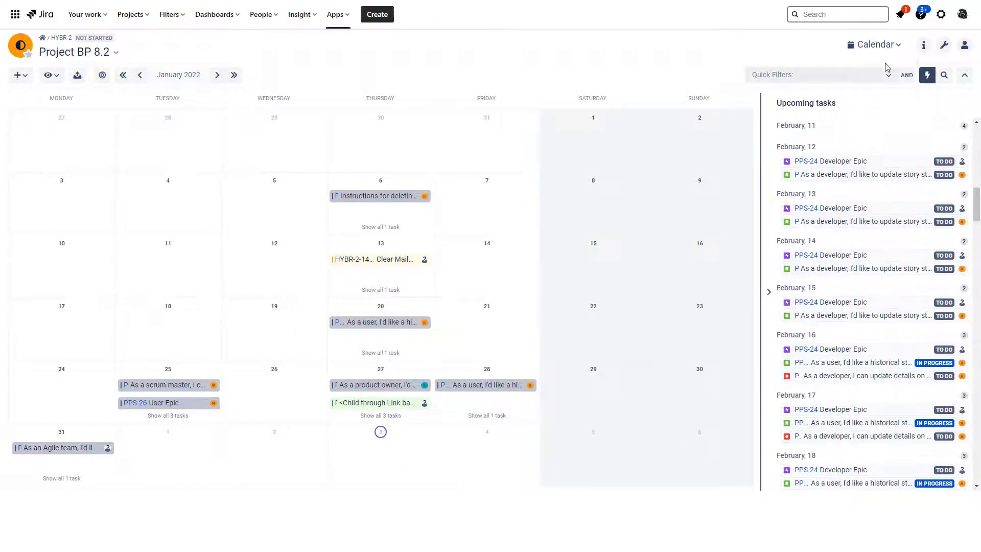
pyautogui.click(877, 45)
pyautogui.click(873, 214)
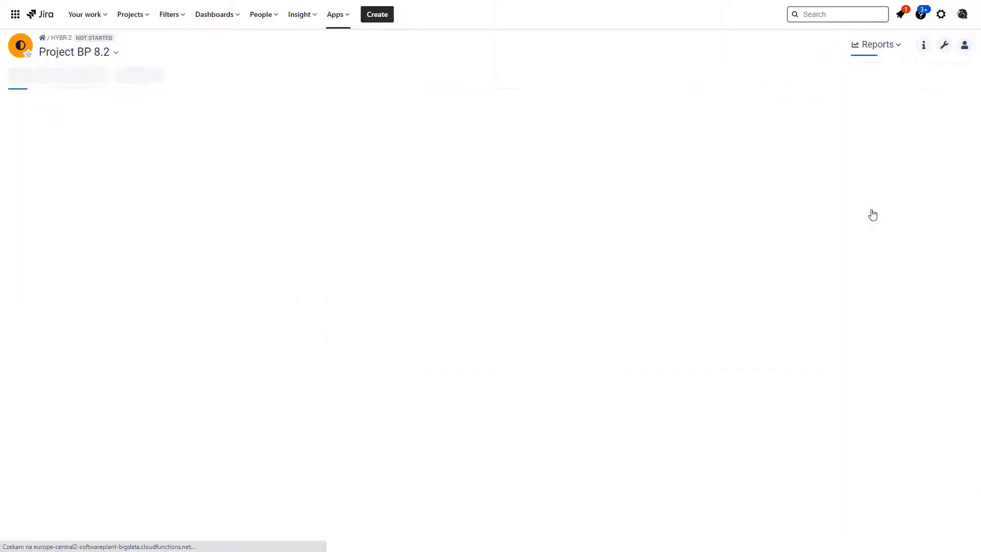
pyautogui.moveTo(682, 235)
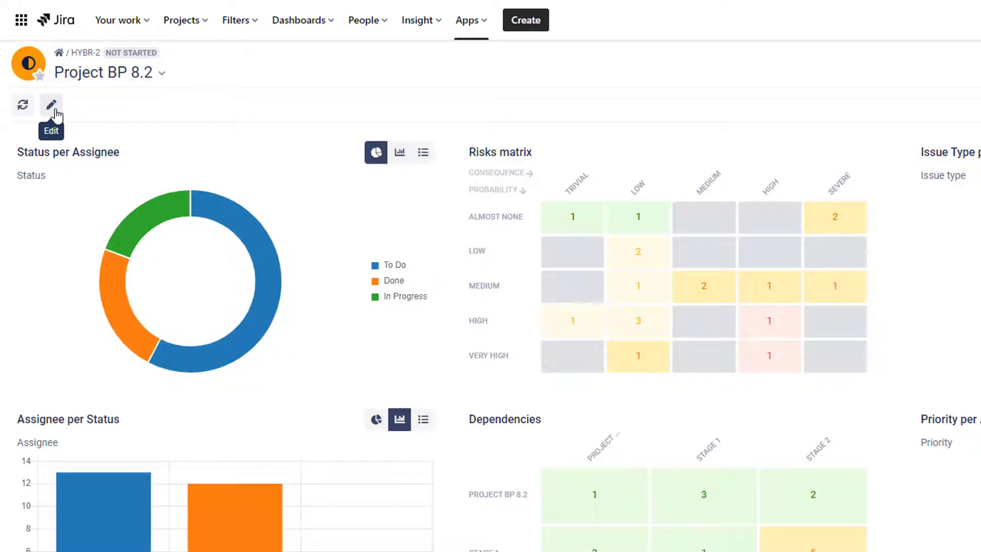
# Step: Turn on editing of the project's reports and view the report types offered for a new report, without creating one
pyautogui.click(53, 108)
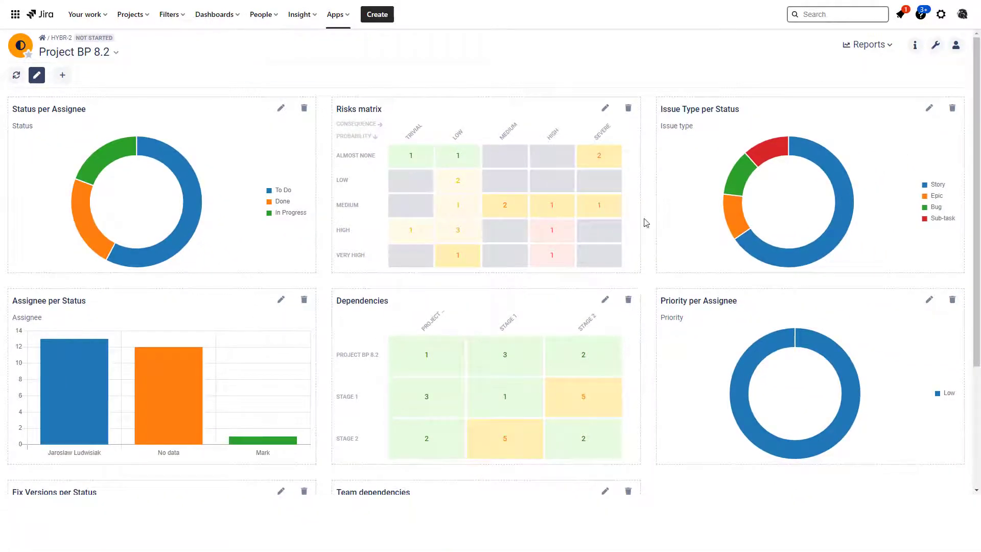
pyautogui.scroll(-3, 696, 430)
pyautogui.scroll(1, 697, 430)
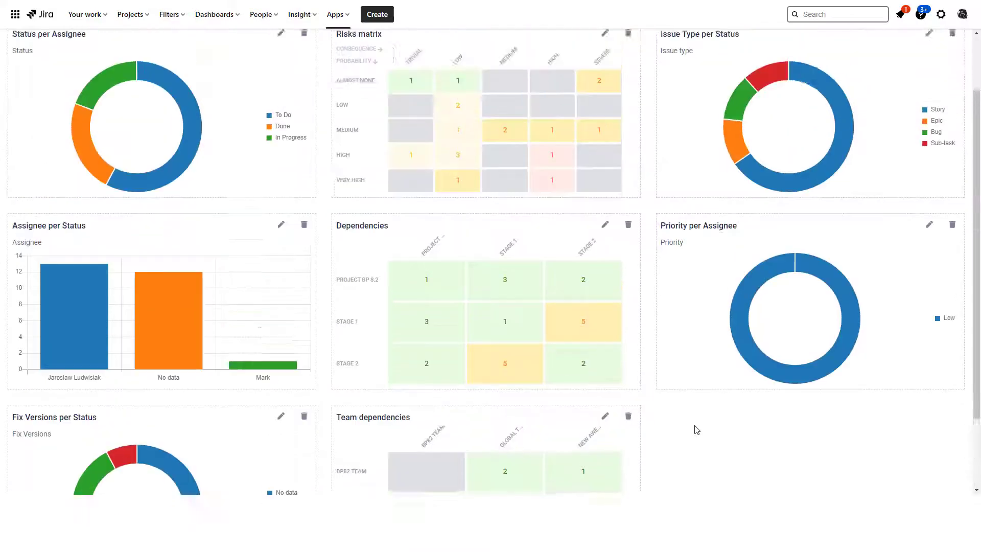
pyautogui.scroll(2, 697, 429)
pyautogui.click(62, 75)
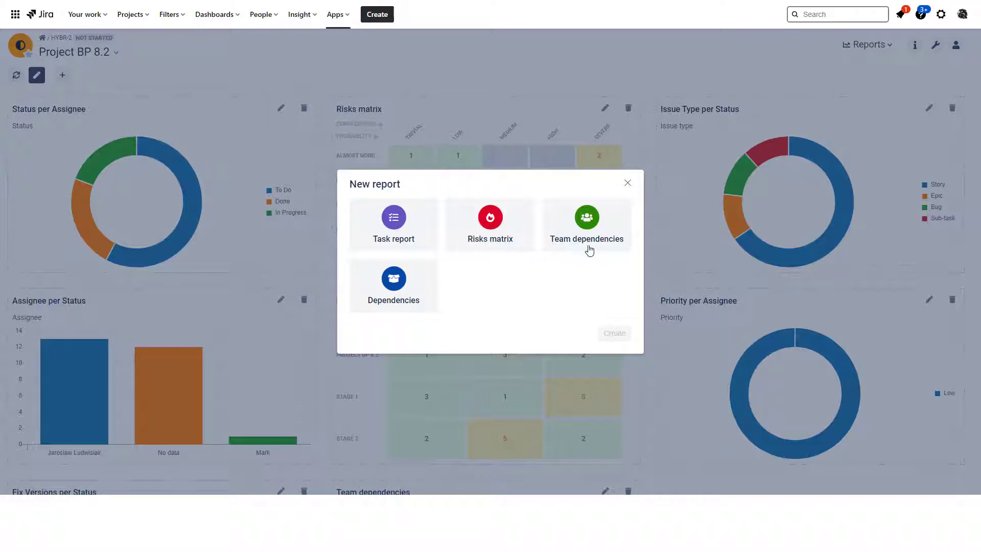
pyautogui.click(628, 184)
# Step: Examine the Risks matrix, Dependencies and Team dependencies reports
pyautogui.scroll(-3, 526, 305)
pyautogui.scroll(2, 527, 305)
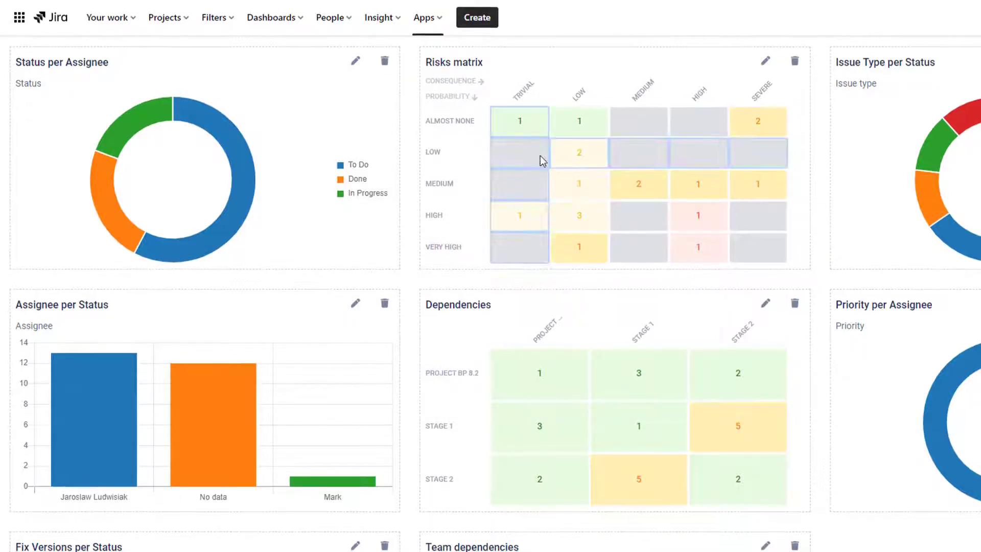
pyautogui.scroll(-2, 535, 322)
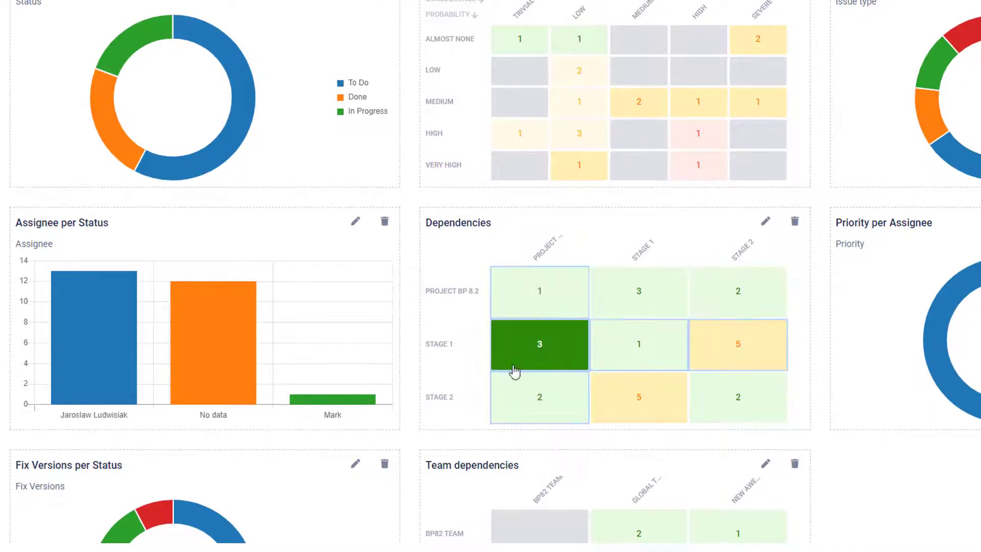
pyautogui.scroll(-3, 515, 372)
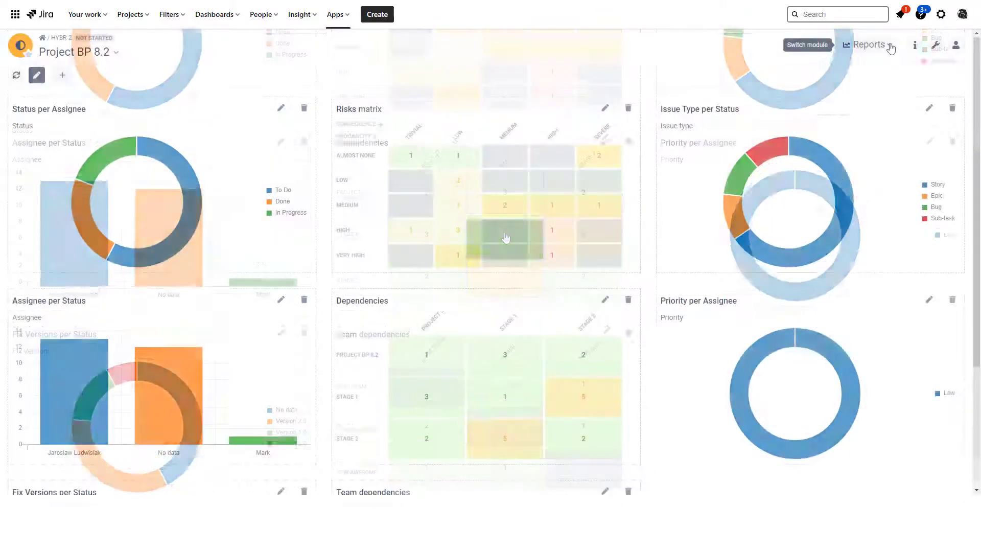
# Step: Go to the project's Risks module and examine the risk cards across the consequence columns
pyautogui.click(887, 46)
pyautogui.click(863, 183)
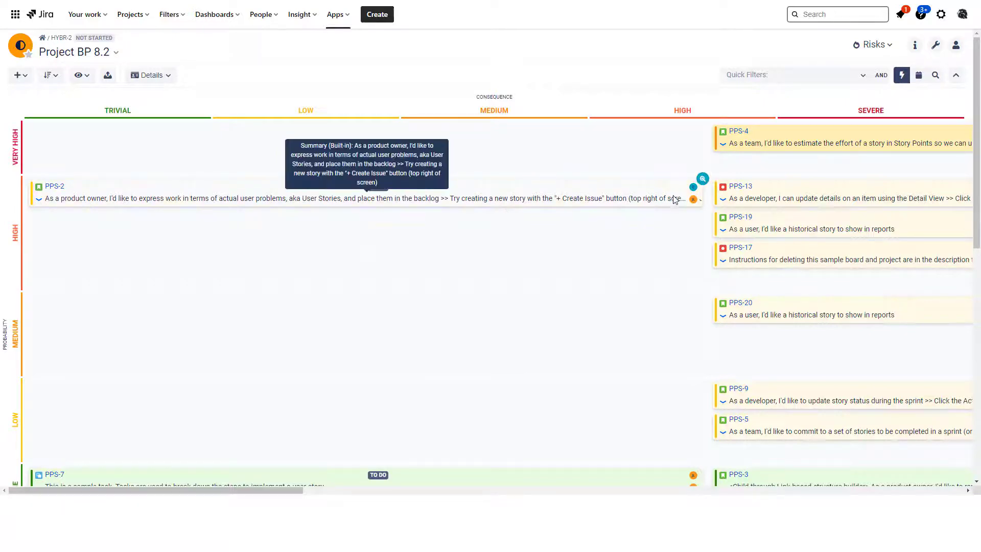
pyautogui.hscroll(10, 677, 252)
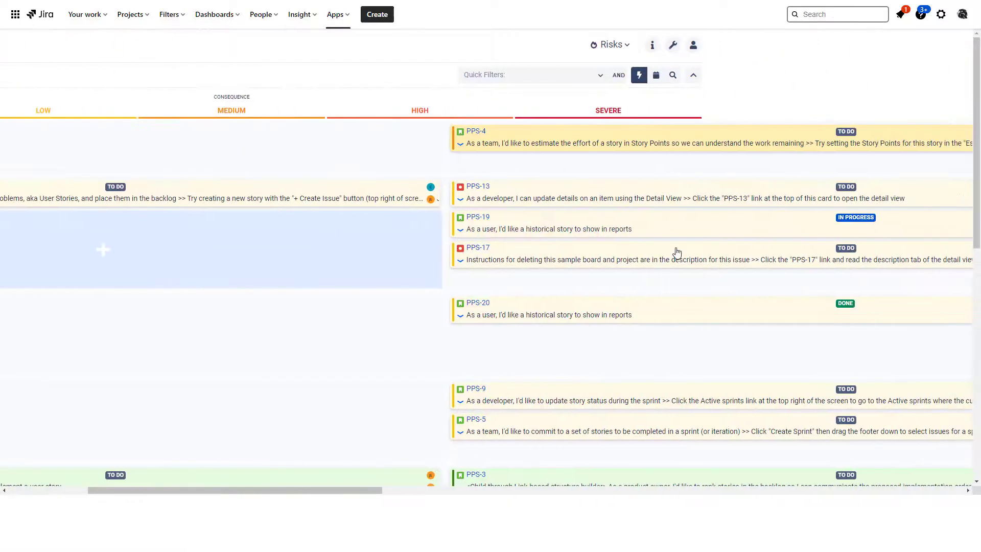
pyautogui.hscroll(15, 677, 252)
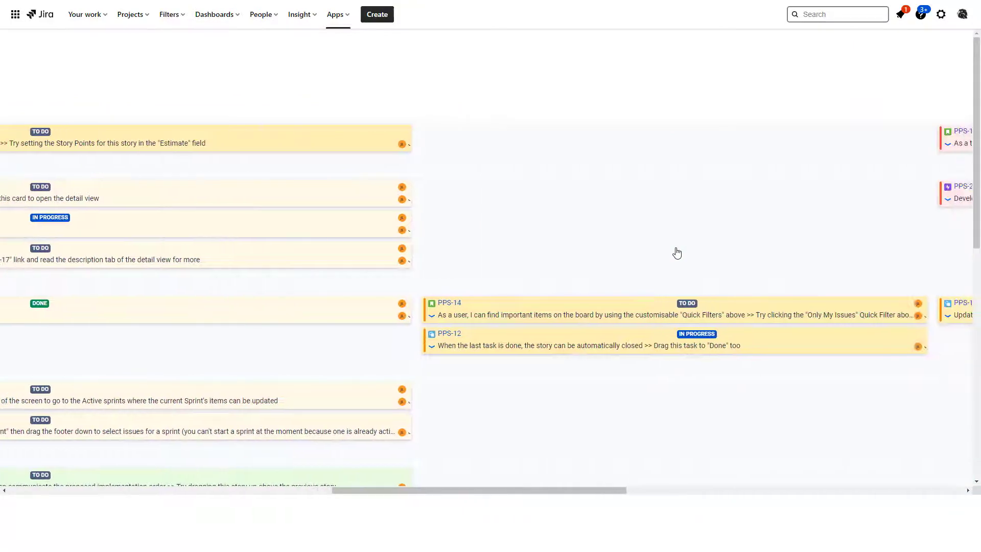
pyautogui.hscroll(-20, 676, 252)
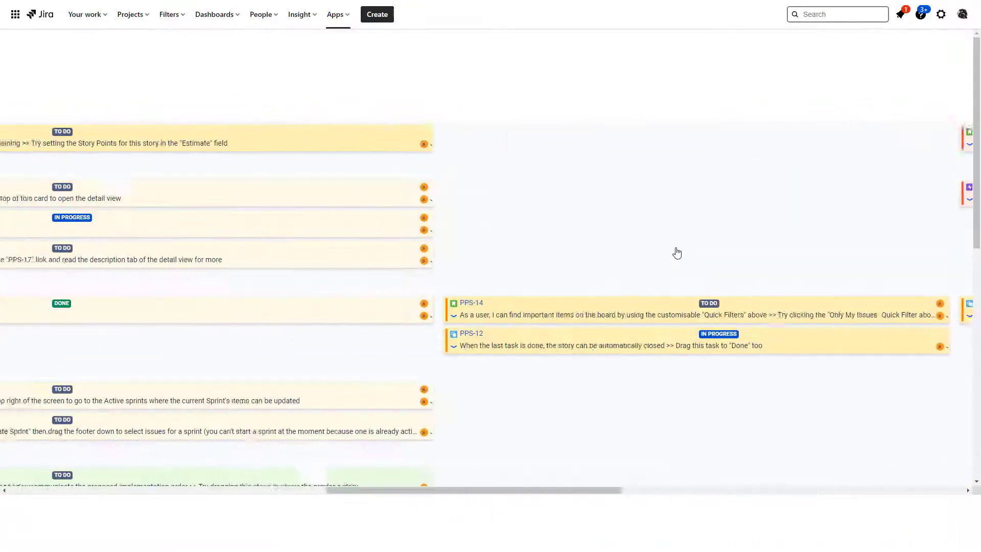
pyautogui.hscroll(-5, 133, 131)
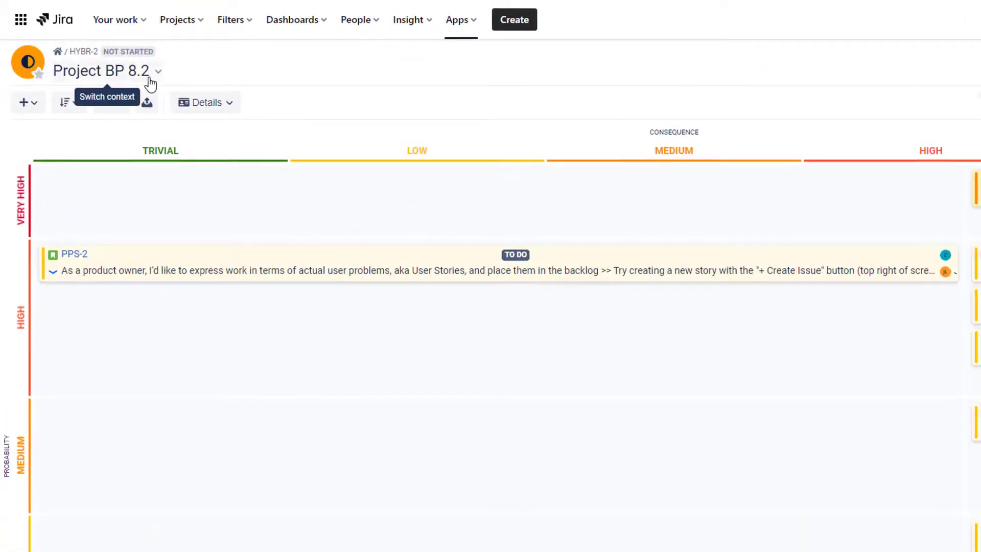
# Step: Search the contexts for "demo", switch to DEMO Box and examine its risk matrix
pyautogui.click(115, 52)
pyautogui.write('demo')
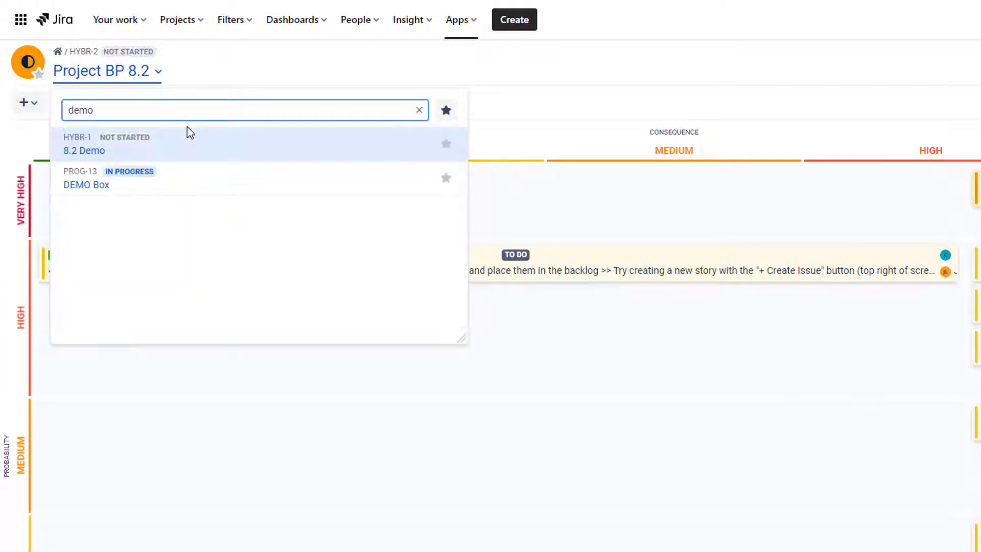
pyautogui.click(85, 183)
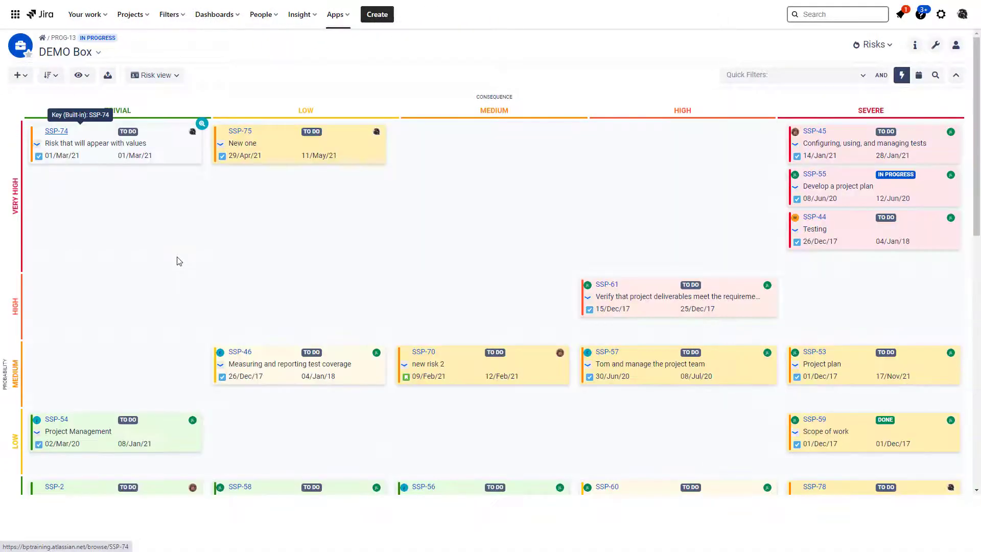
pyautogui.scroll(-1, 324, 281)
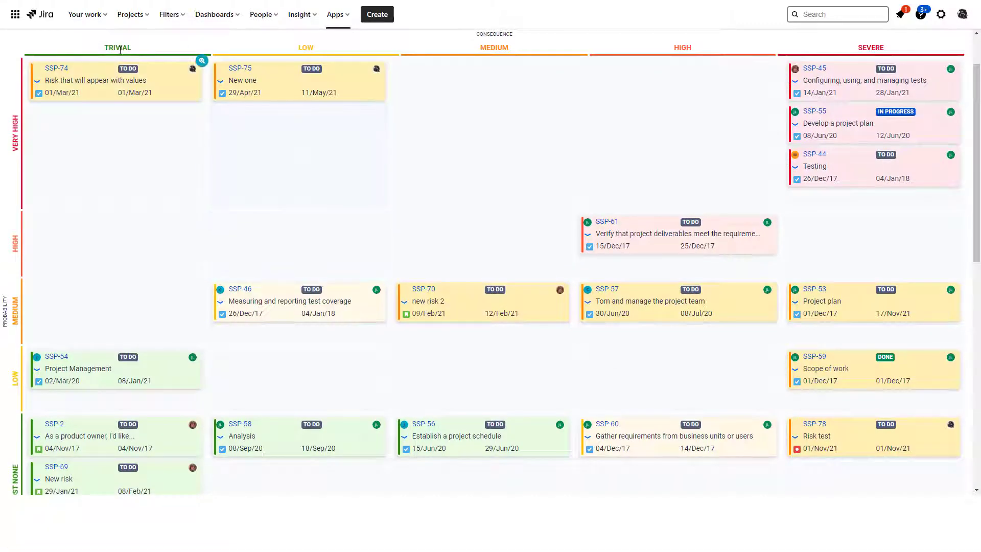
pyautogui.moveTo(378, 62)
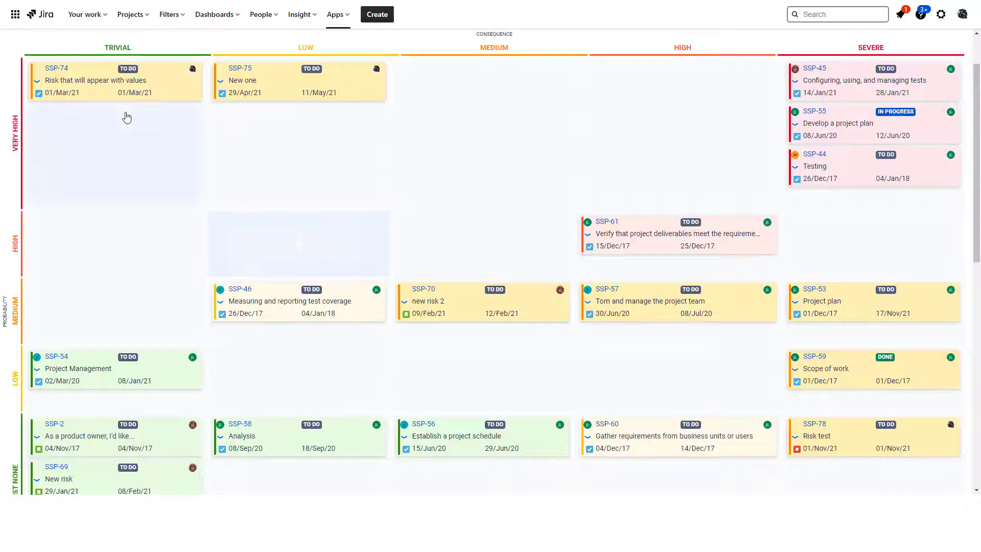
# Step: Turn off Invert probability axis for the risk matrix and examine the rearranged risk cards
pyautogui.scroll(3, 143, 154)
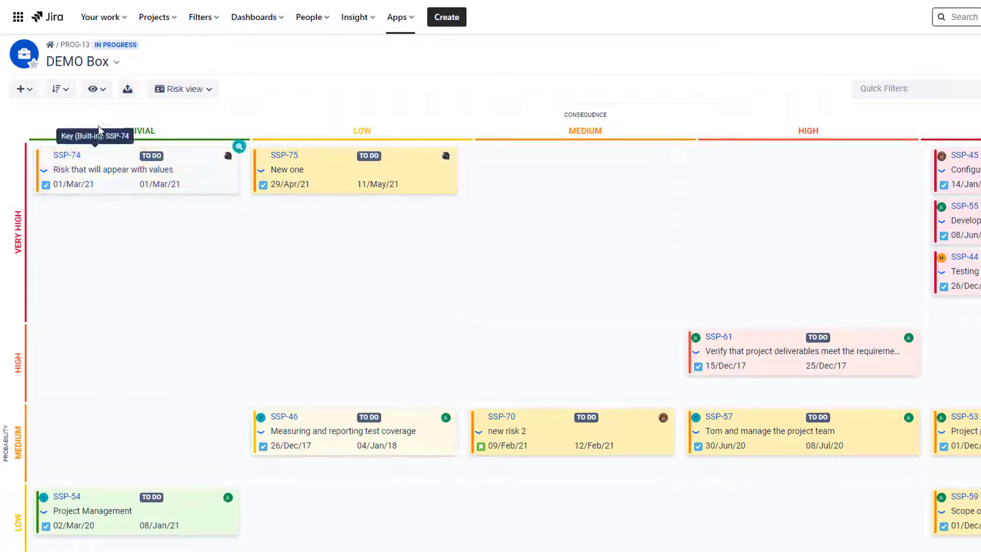
pyautogui.click(96, 90)
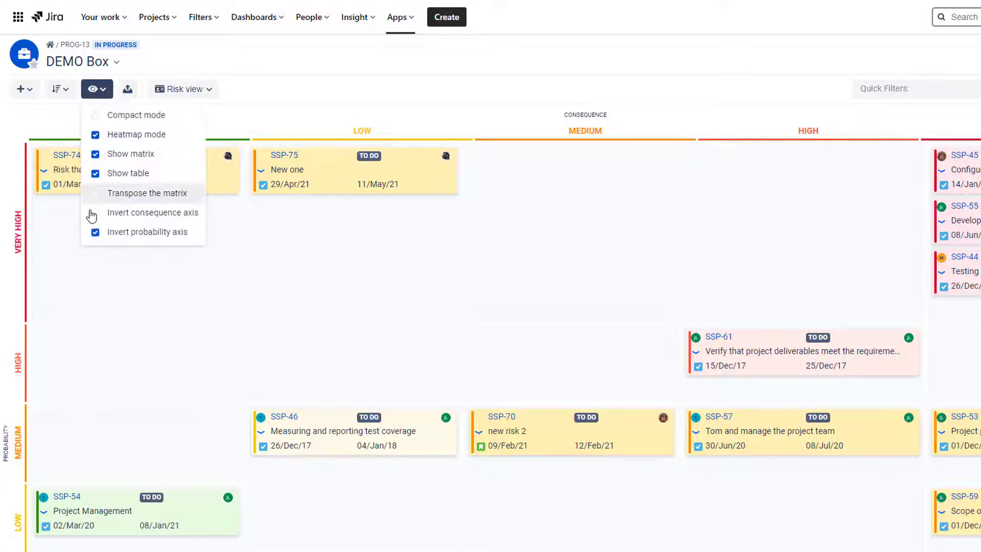
pyautogui.click(96, 232)
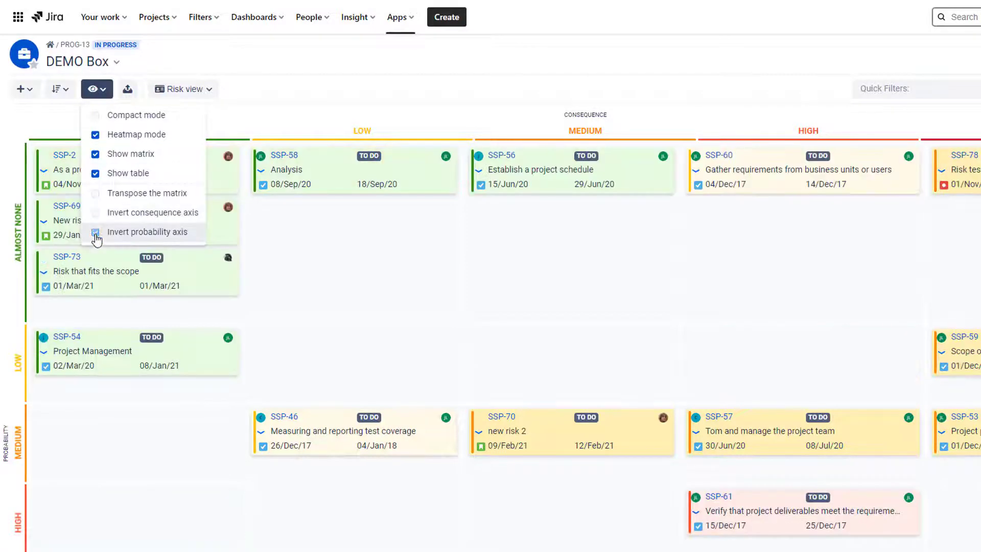
pyautogui.click(278, 91)
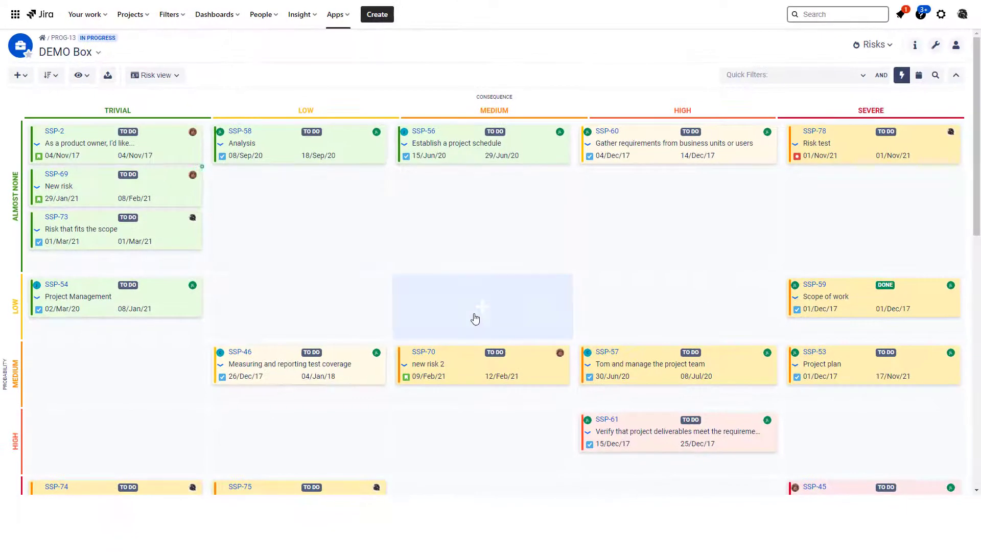
pyautogui.scroll(-3, 475, 317)
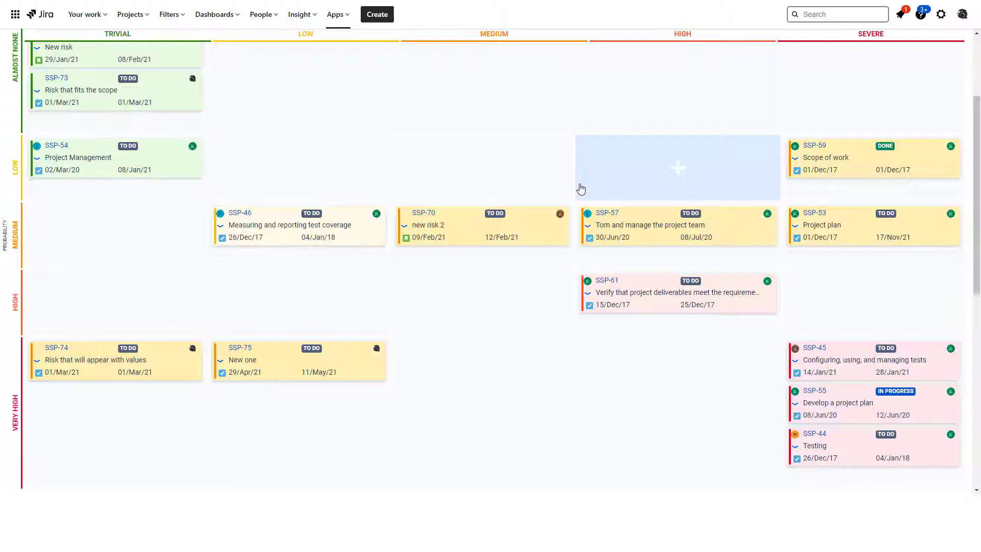
# Step: Enlarge the SSP-56 risk card, open its summary for editing without changing it, and view the following card before closing the enlarged view
pyautogui.scroll(3, 581, 189)
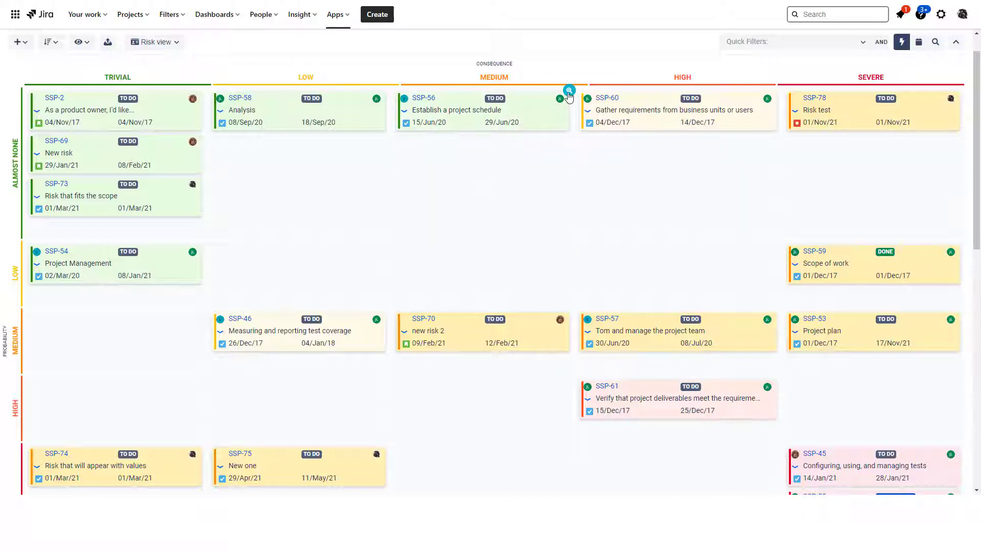
pyautogui.click(569, 91)
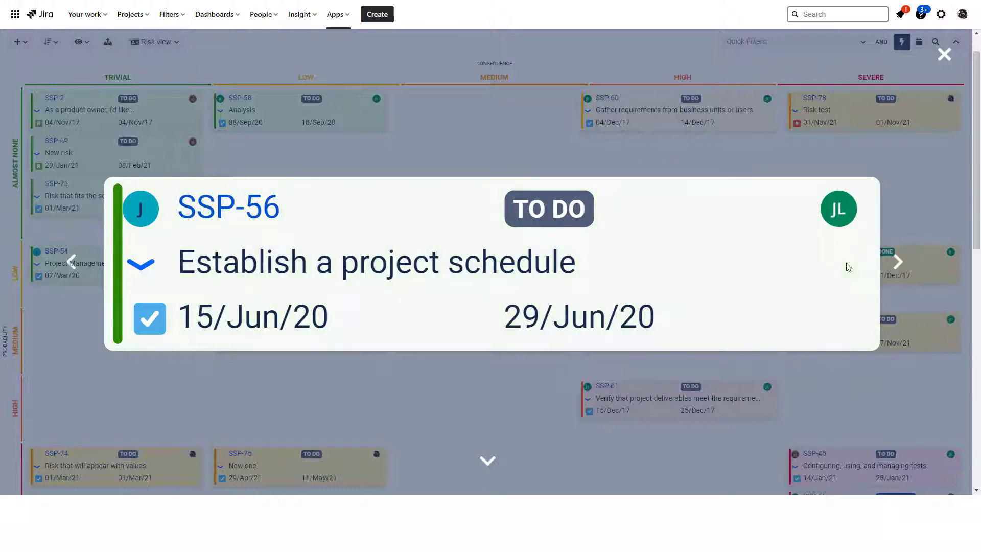
pyautogui.click(316, 262)
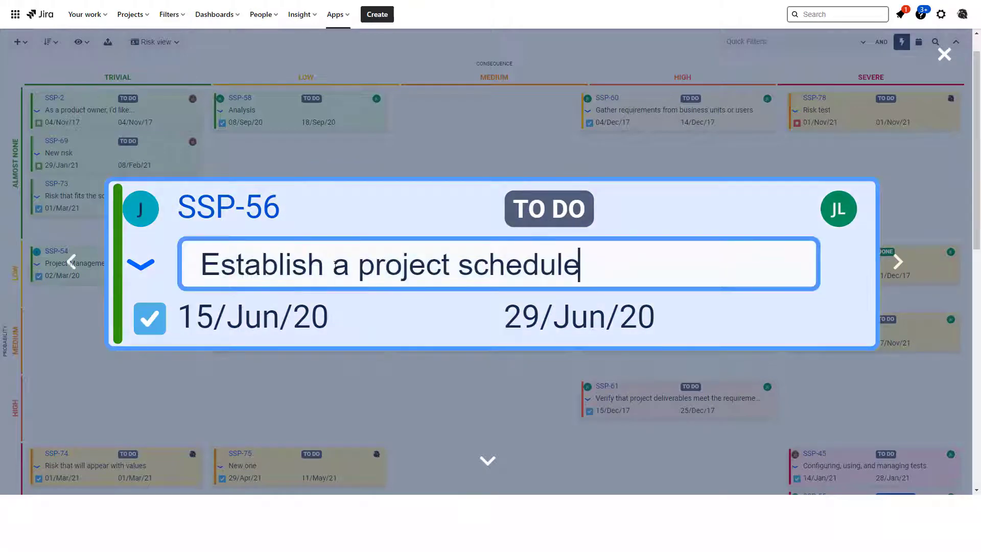
pyautogui.moveTo(332, 264); pyautogui.dragTo(579, 255)
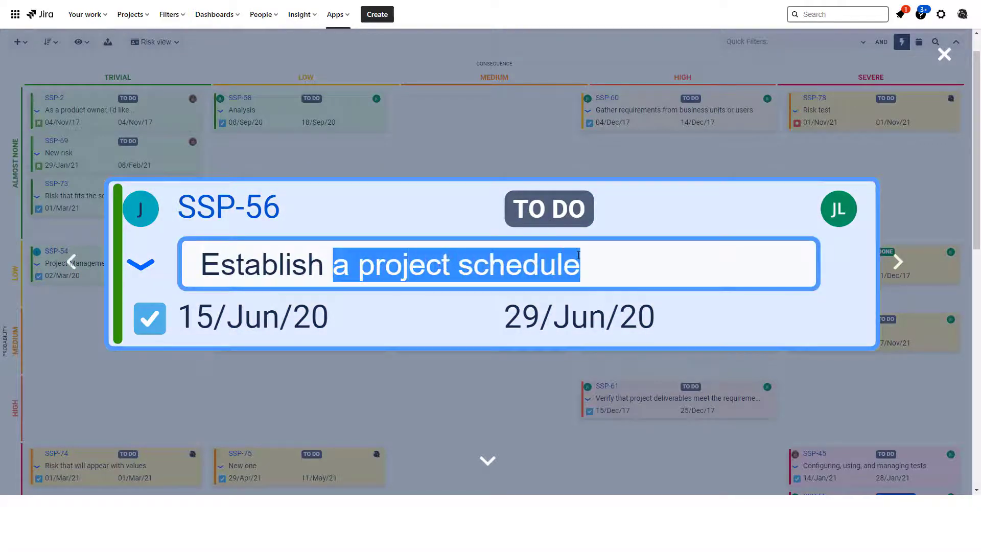
pyautogui.click(590, 265)
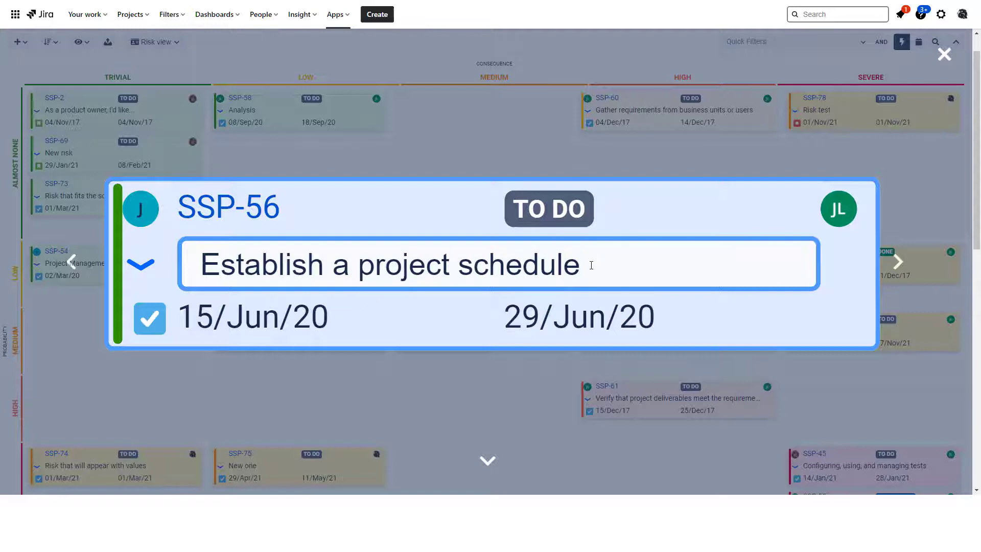
pyautogui.click(898, 266)
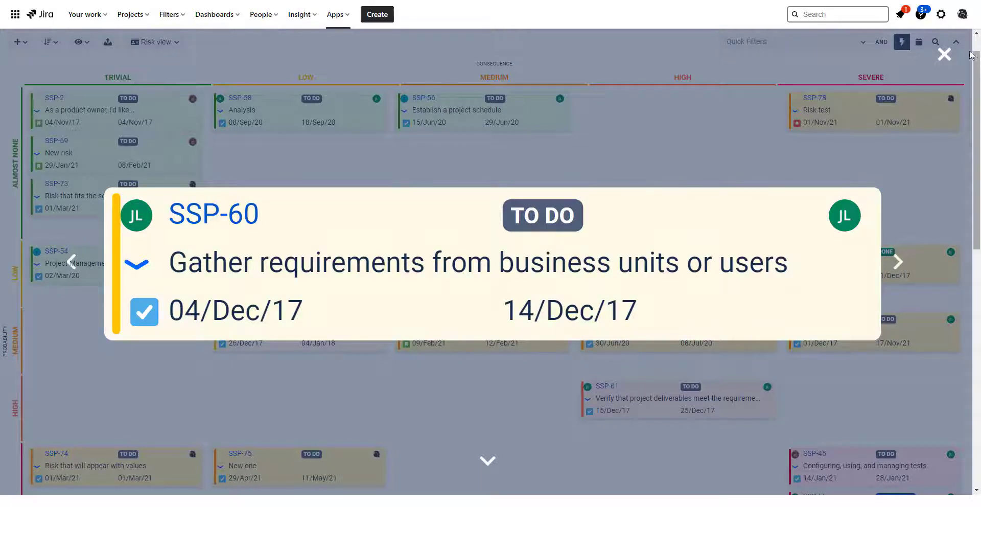
pyautogui.click(944, 54)
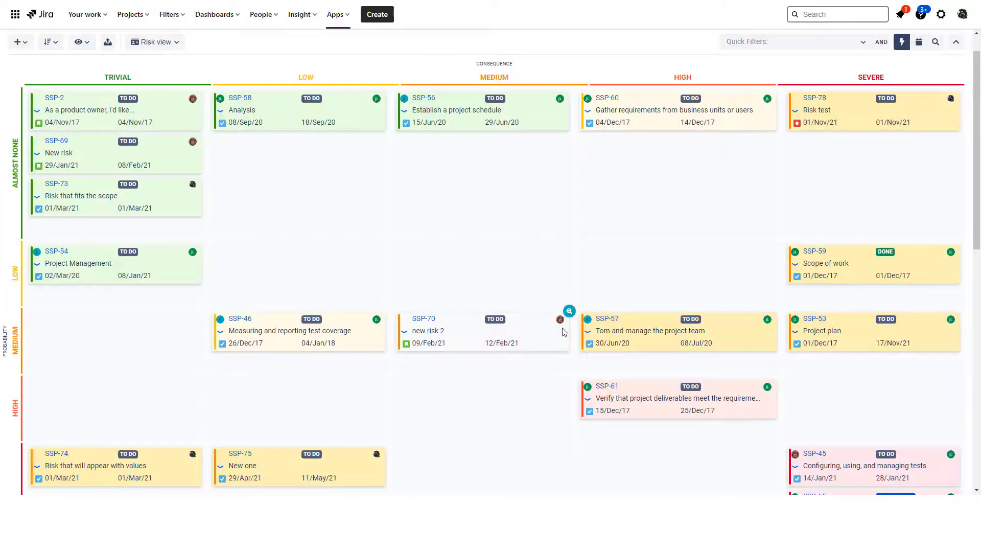
# Step: Examine the risk table below the matrix, including its probability, consequence and date columns
pyautogui.moveTo(564, 333); pyautogui.dragTo(433, 313)
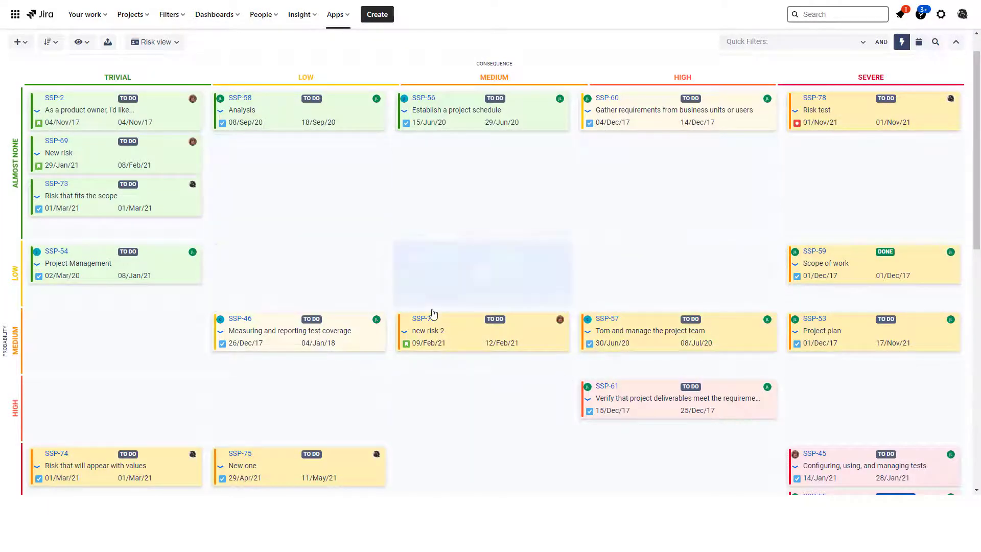
pyautogui.scroll(-10, 434, 313)
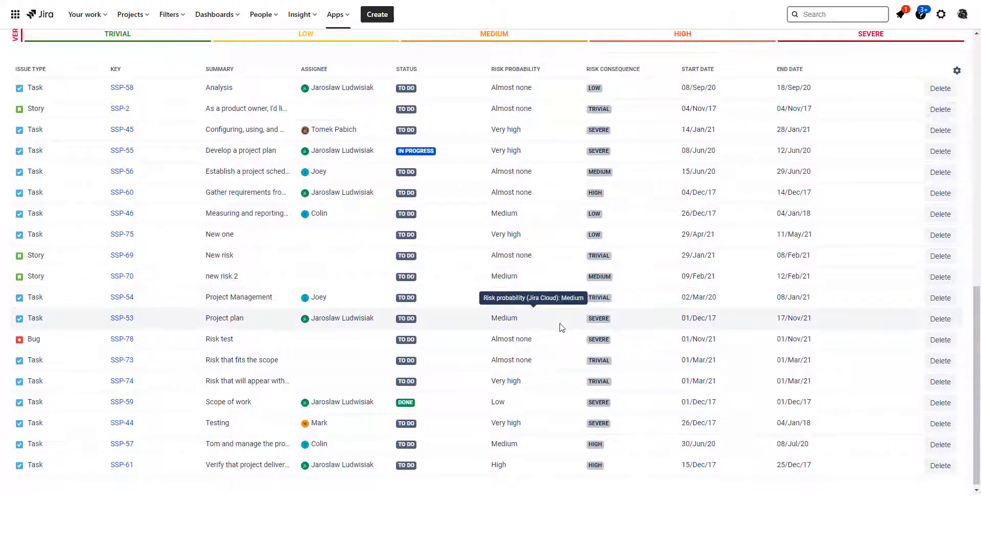
# Step: Open the Roadmap module and switch the context from DEMO Box to Project BP 8.2
pyautogui.scroll(-1, 562, 328)
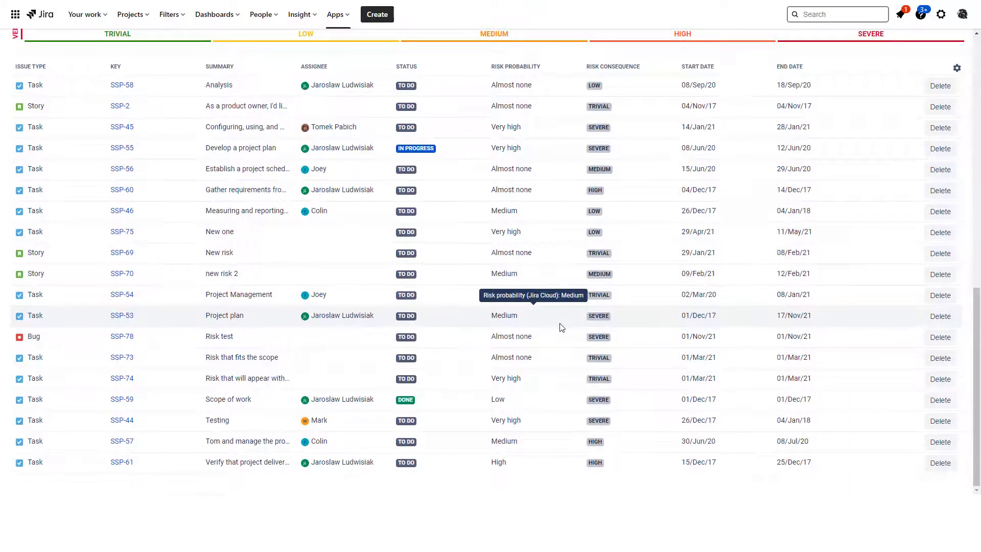
pyautogui.scroll(10, 562, 327)
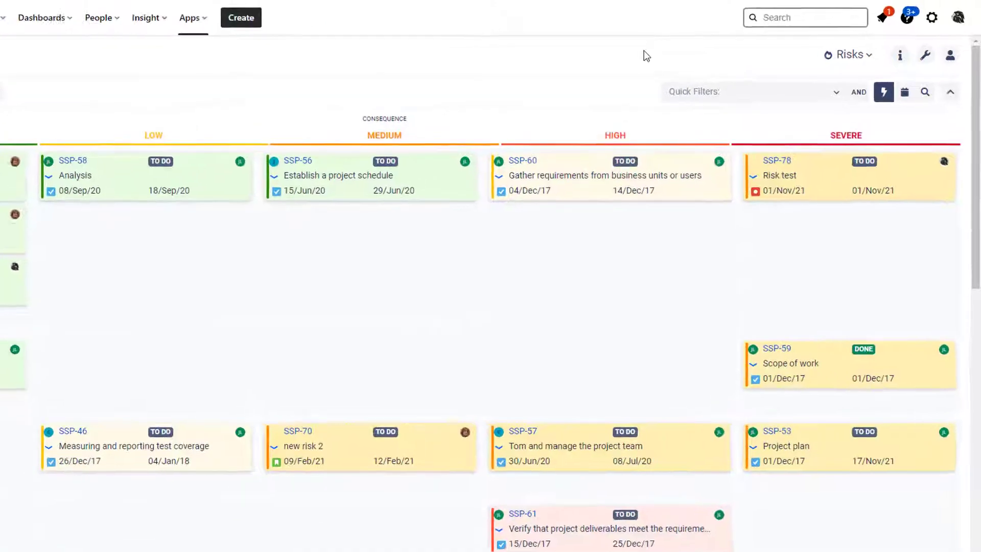
pyautogui.click(865, 55)
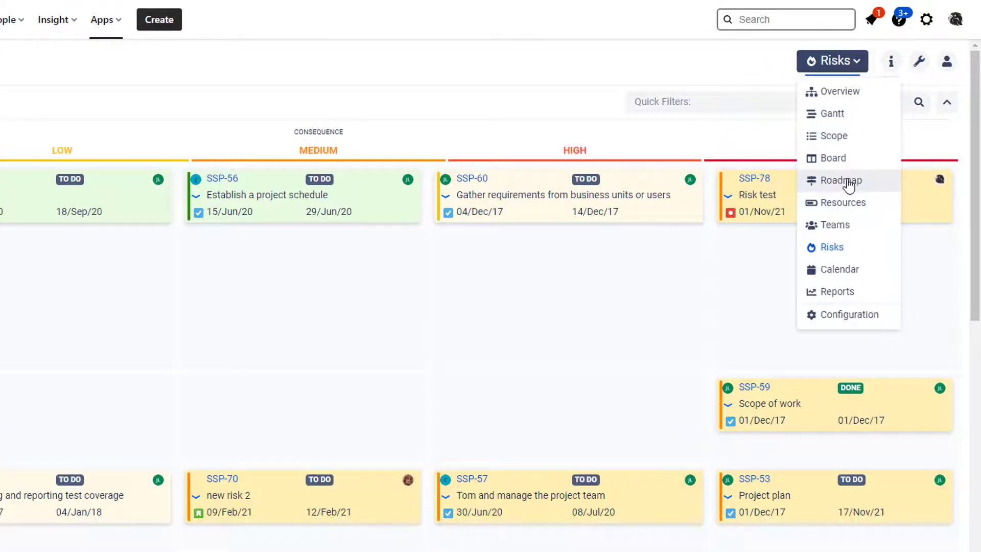
pyautogui.click(848, 183)
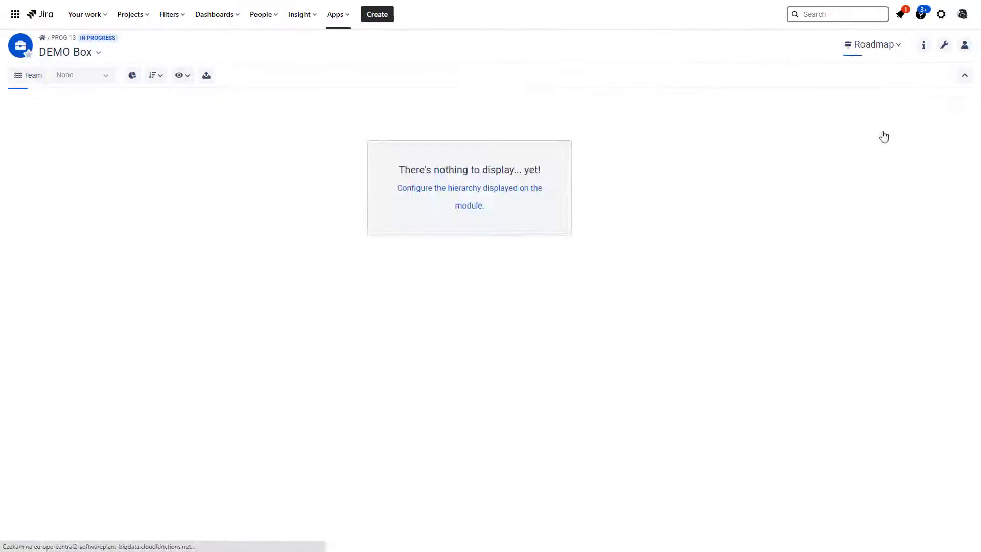
pyautogui.click(76, 52)
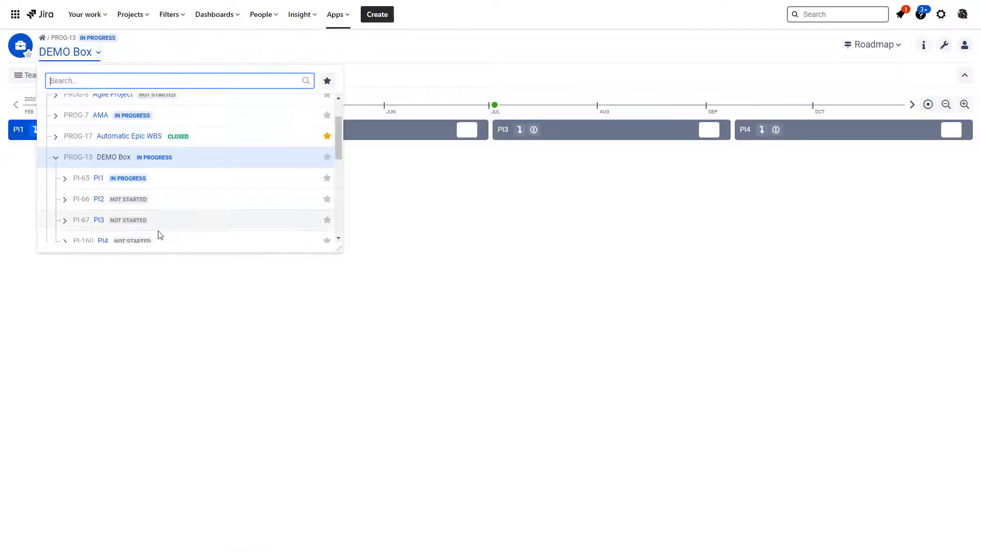
pyautogui.scroll(-3, 158, 231)
pyautogui.scroll(-2, 158, 234)
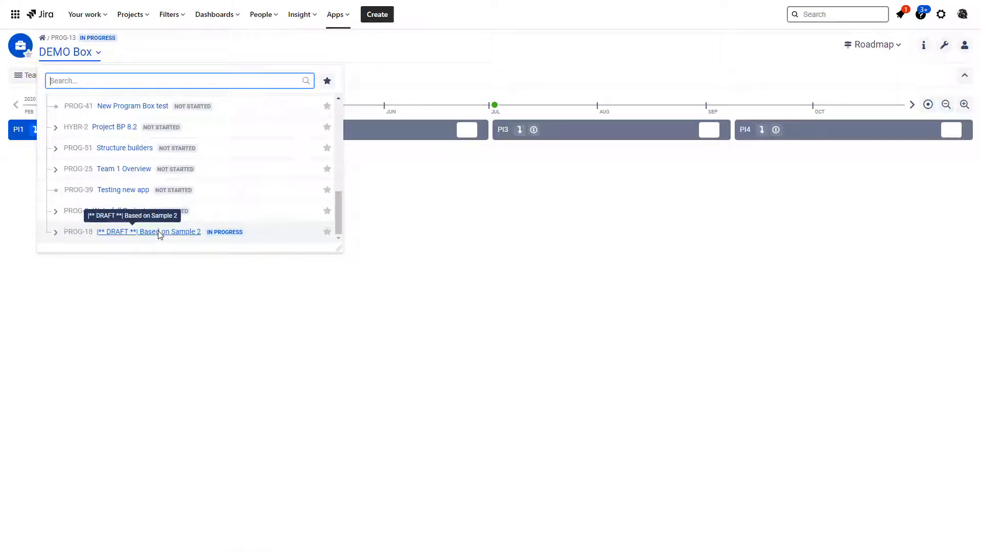
pyautogui.click(121, 131)
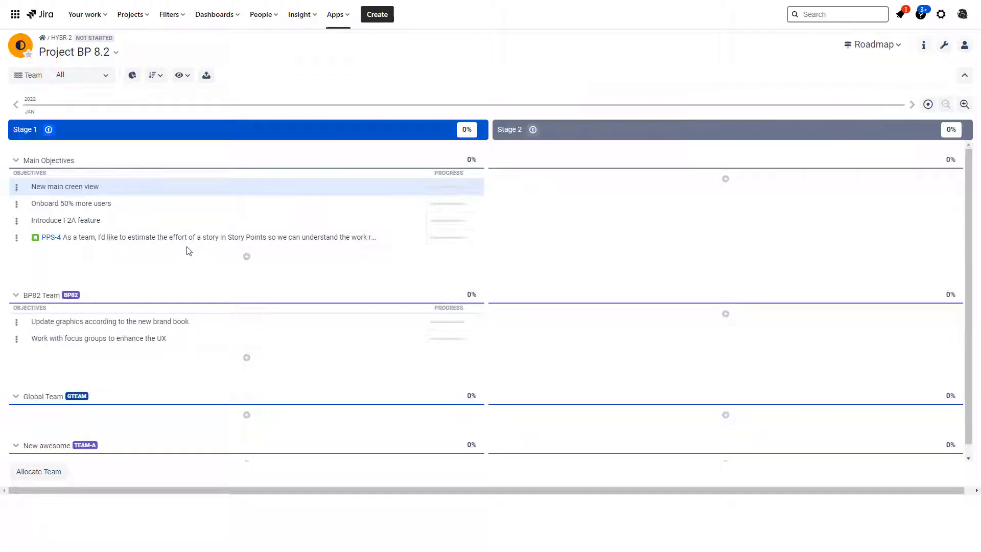
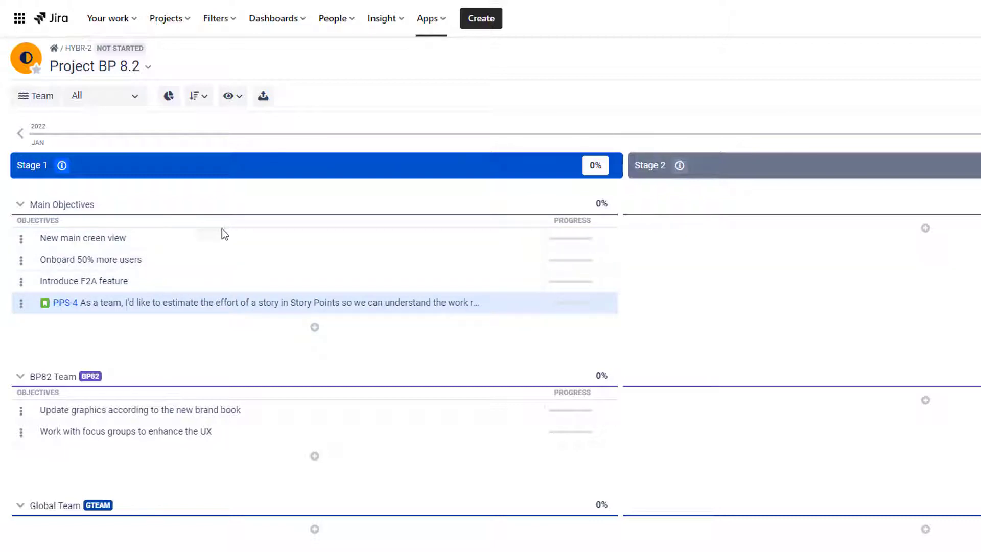
# Step: Mark the "New main creen view" objective in Stage 1 as Completed
pyautogui.click(219, 239)
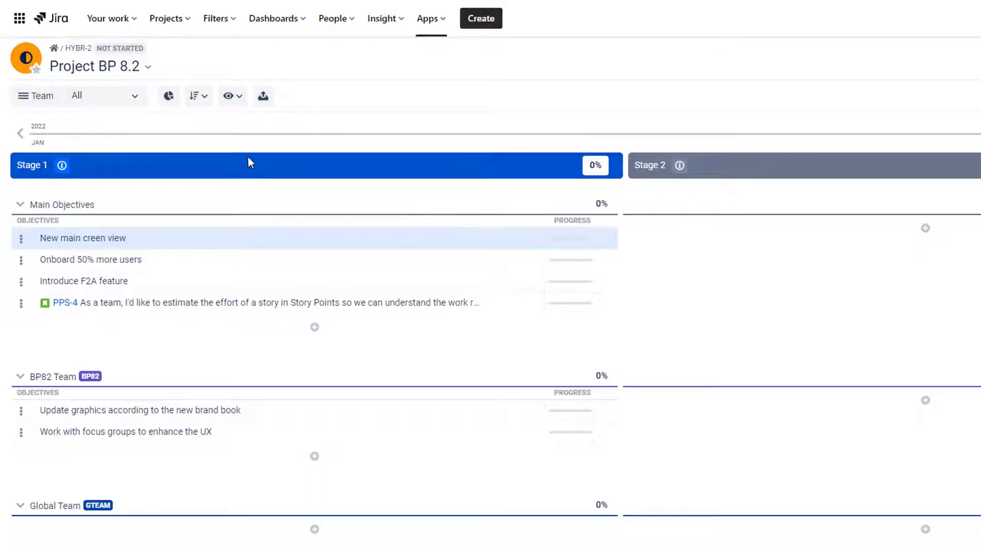
pyautogui.rightClick(504, 237)
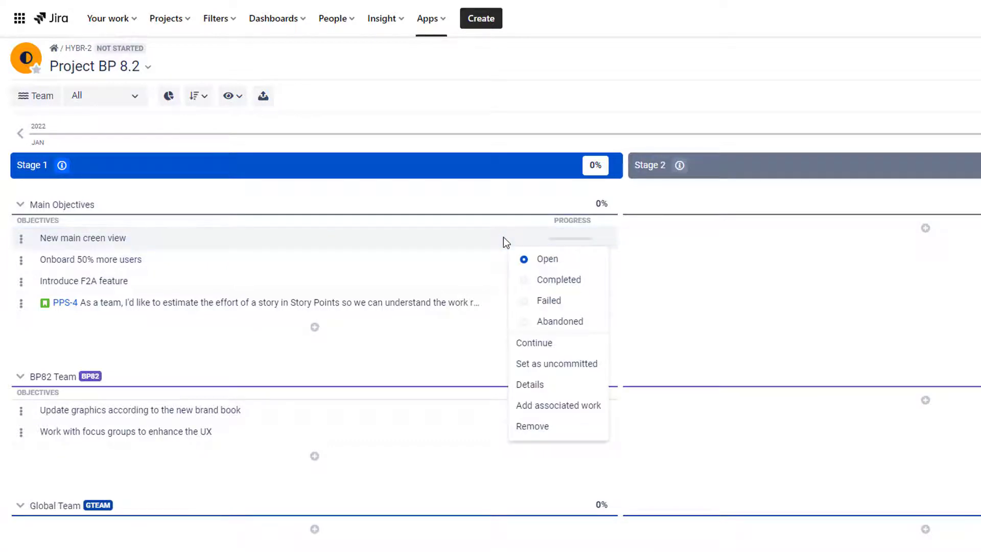
pyautogui.click(552, 282)
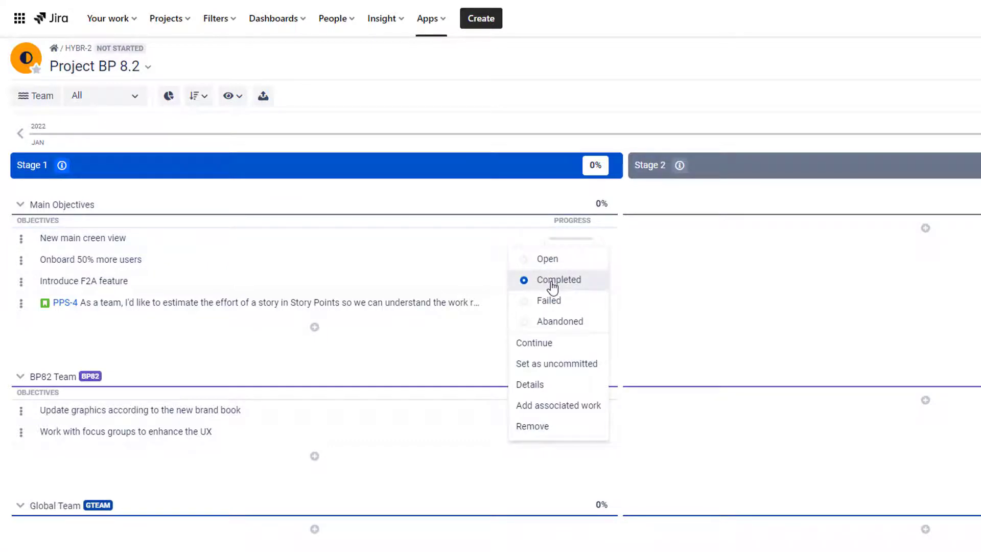
pyautogui.click(473, 260)
# Step: Mark the "Onboard 50% more users" objective as Failed and continue it in Stage 2
pyautogui.rightClick(473, 259)
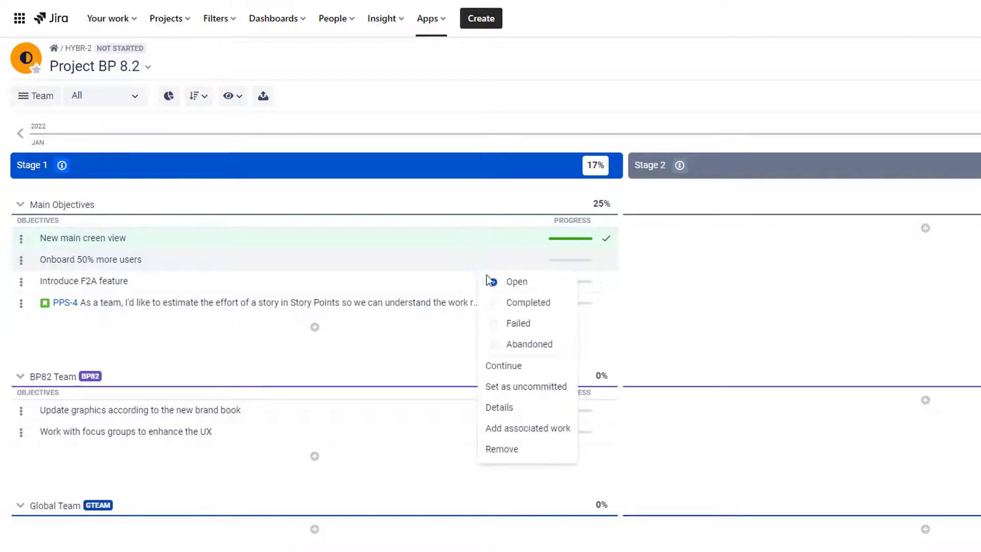
pyautogui.click(514, 324)
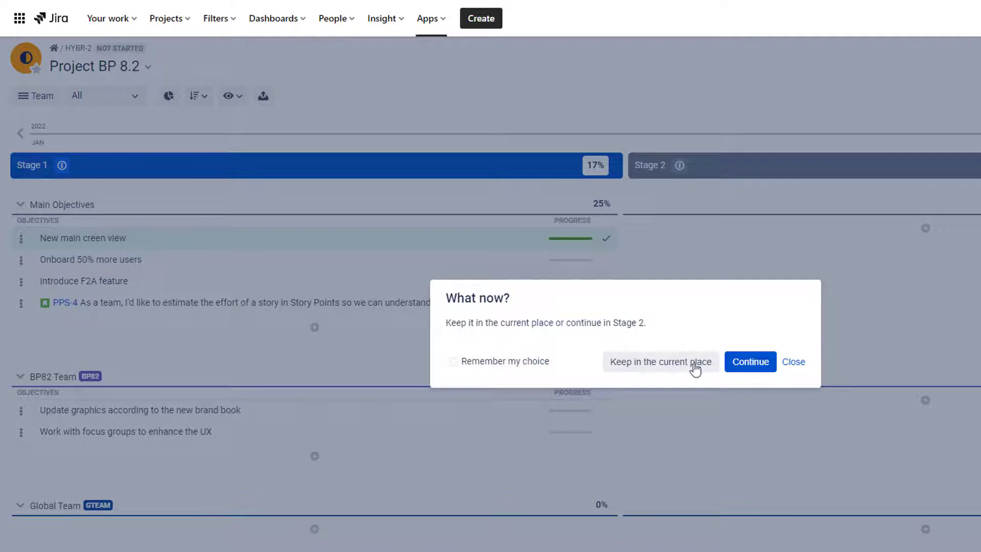
pyautogui.click(743, 368)
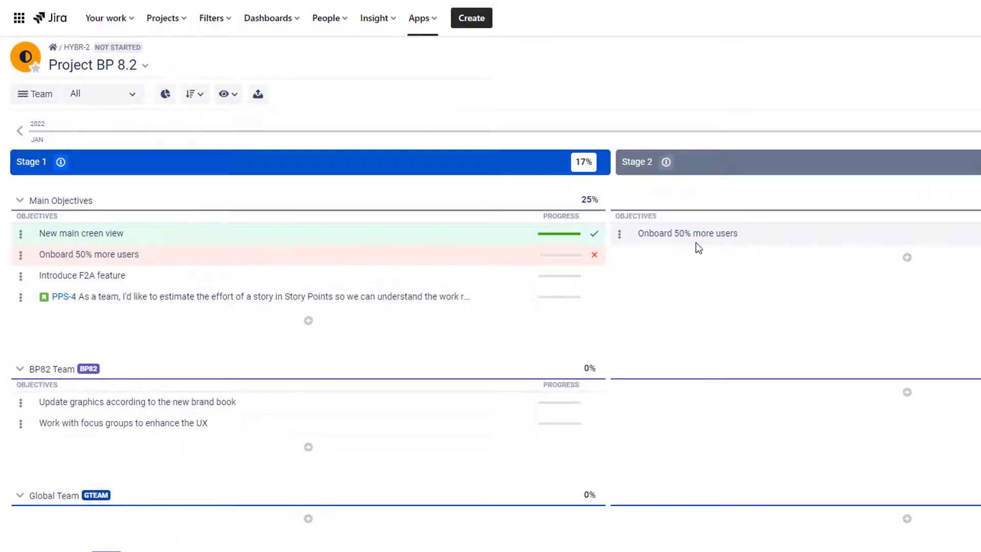
# Step: Mark the "Introduce F2A feature" objective as Abandoned and view the status options of the PPS-4 objective without choosing one
pyautogui.rightClick(408, 281)
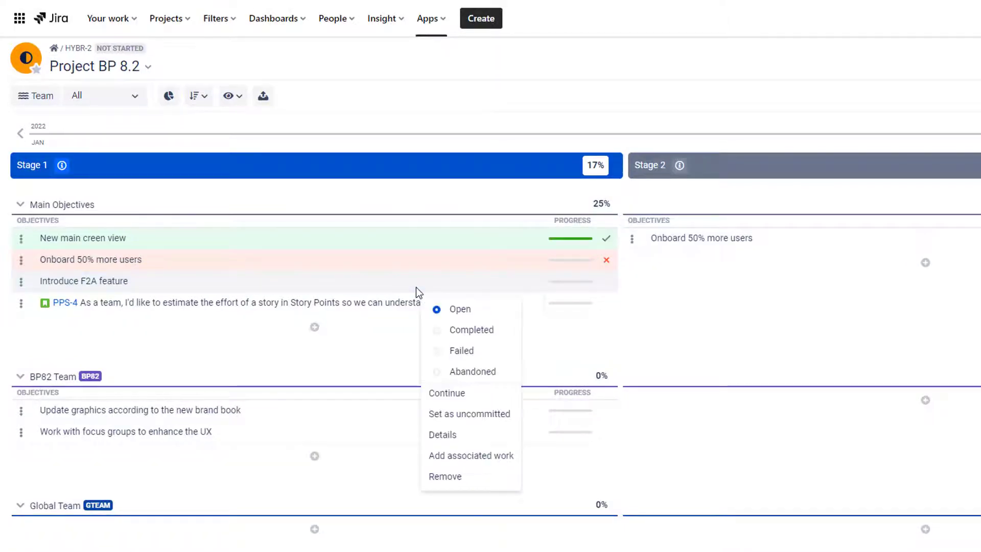
pyautogui.click(478, 372)
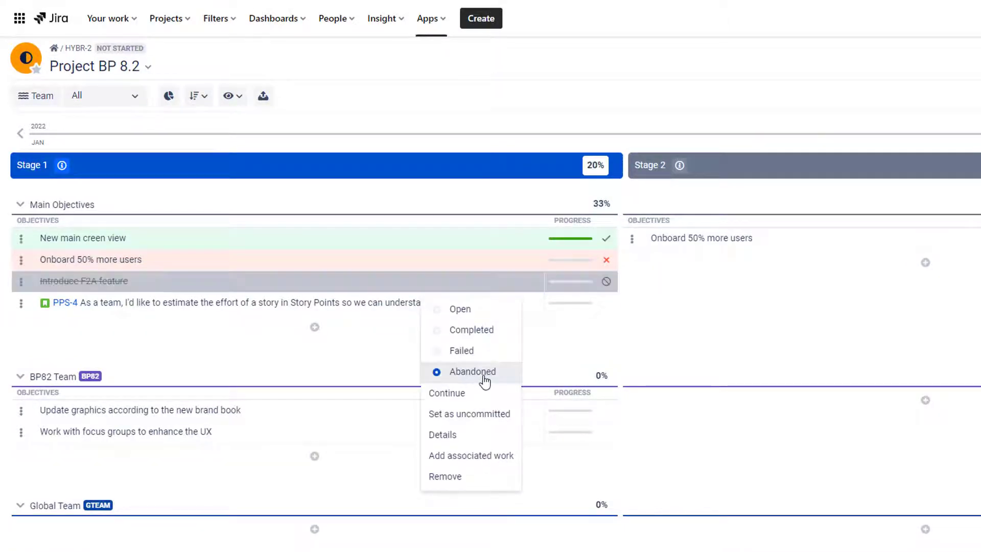
pyautogui.click(631, 320)
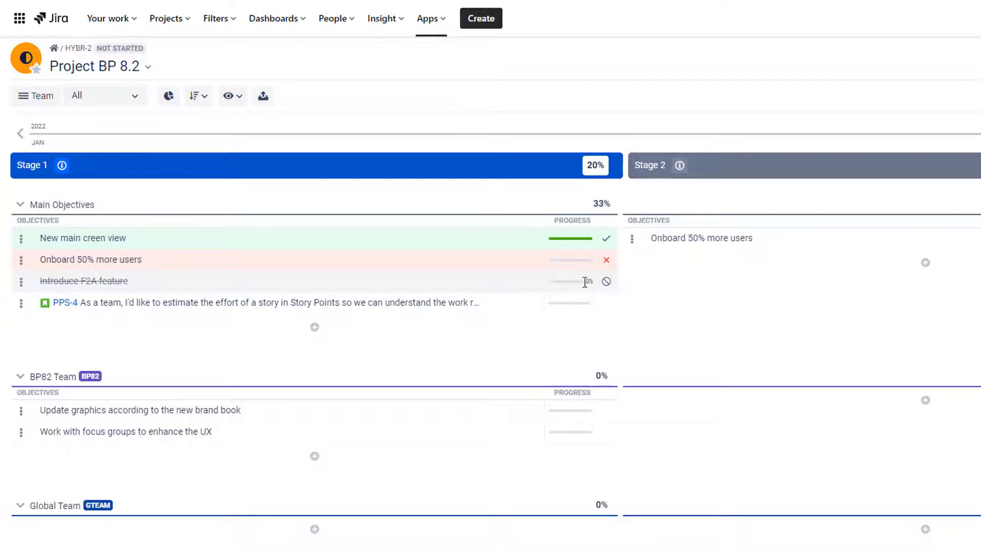
pyautogui.rightClick(520, 305)
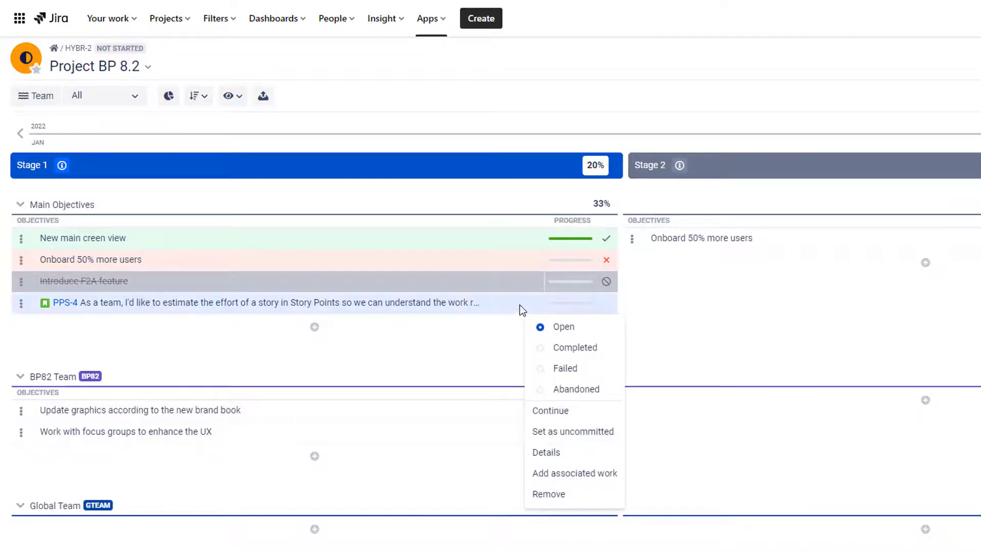
pyautogui.click(498, 346)
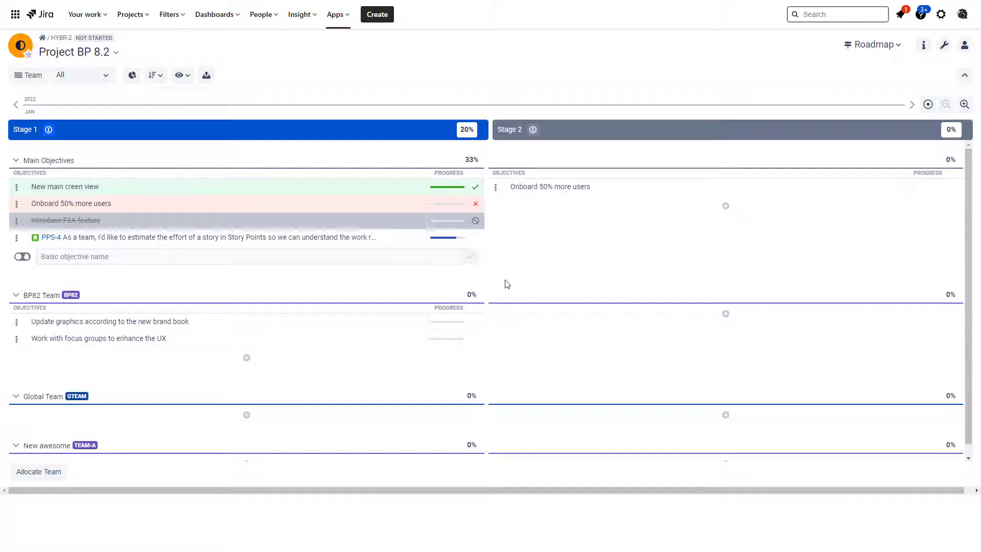
# Step: Open the Scope module of Project BP 8.2 and view the available task creation options without creating a task
pyautogui.click(878, 48)
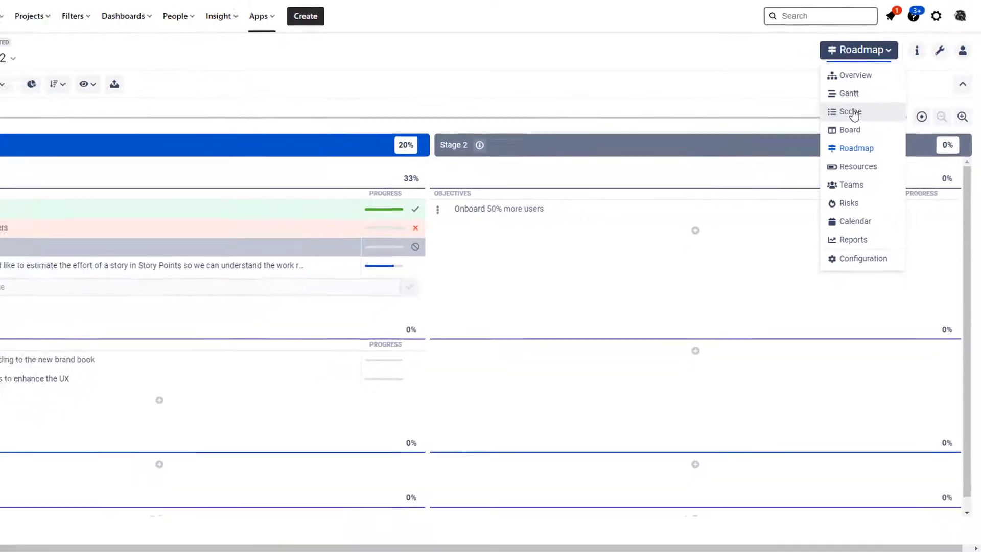
pyautogui.click(852, 112)
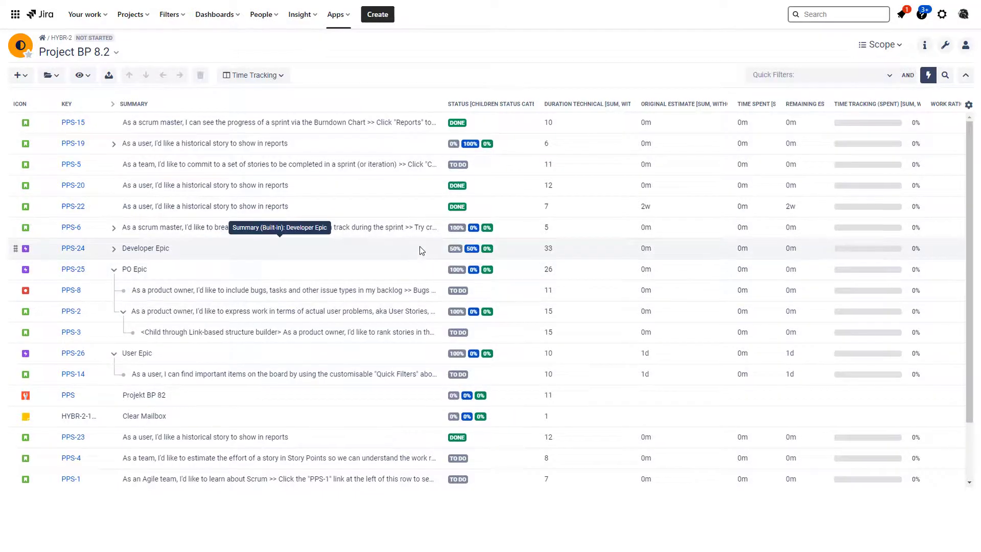
pyautogui.click(22, 76)
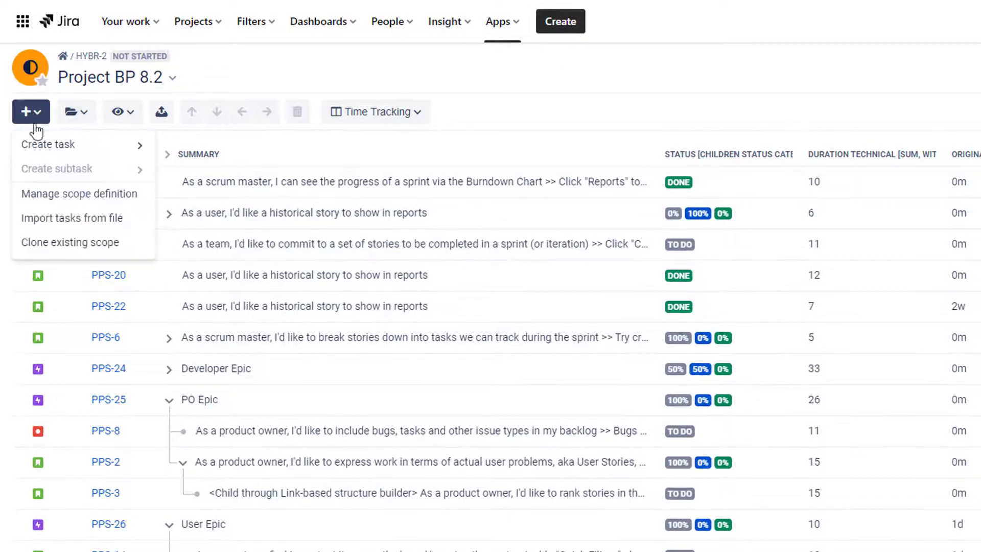
pyautogui.moveTo(65, 143)
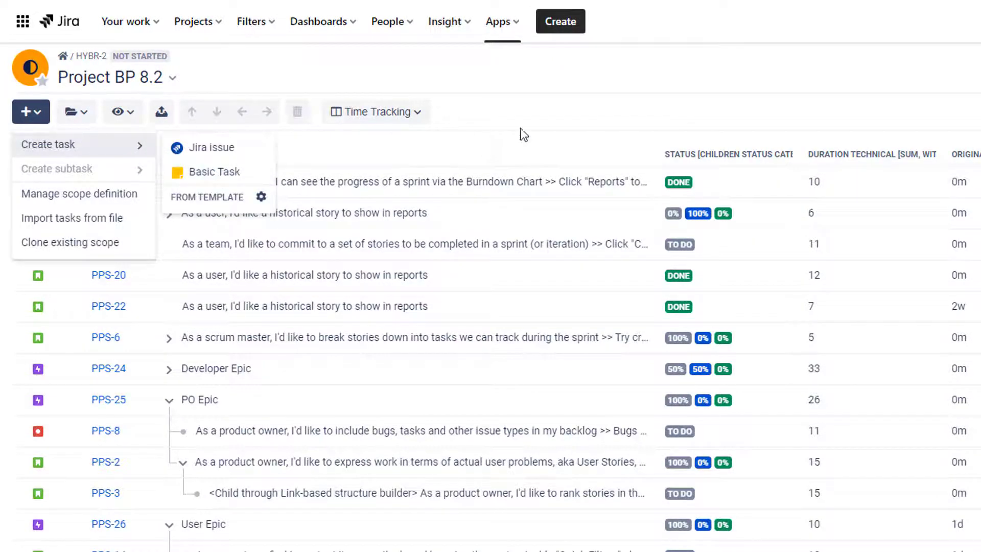
pyautogui.click(544, 119)
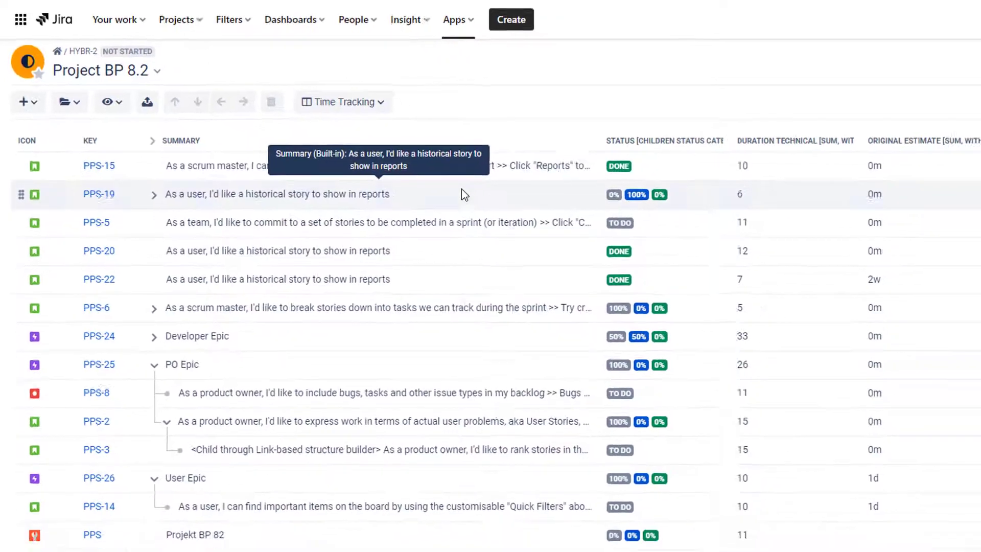
# Step: View the row actions for PPS-19, then open the PPS-20 summary for inline editing and leave it without changing it
pyautogui.rightClick(462, 194)
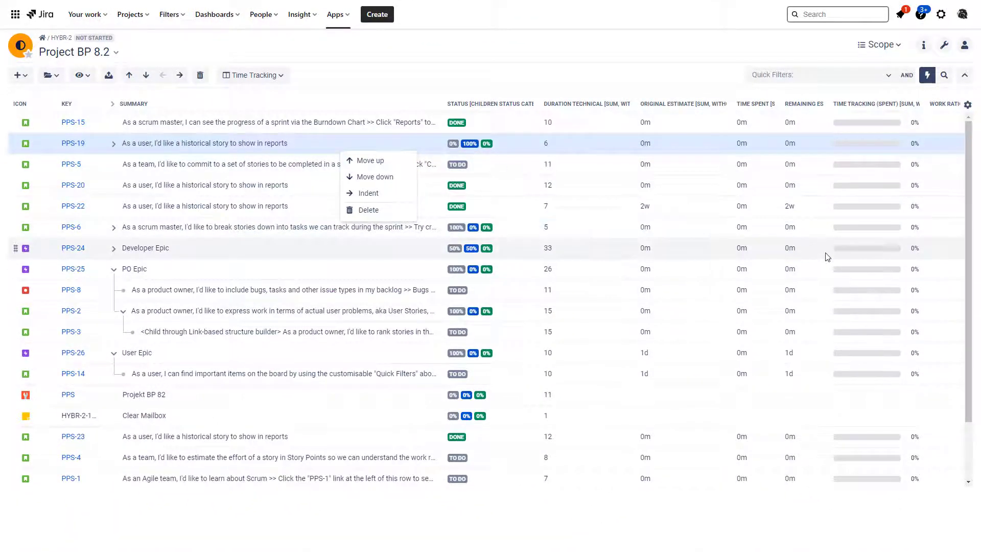
pyautogui.click(573, 187)
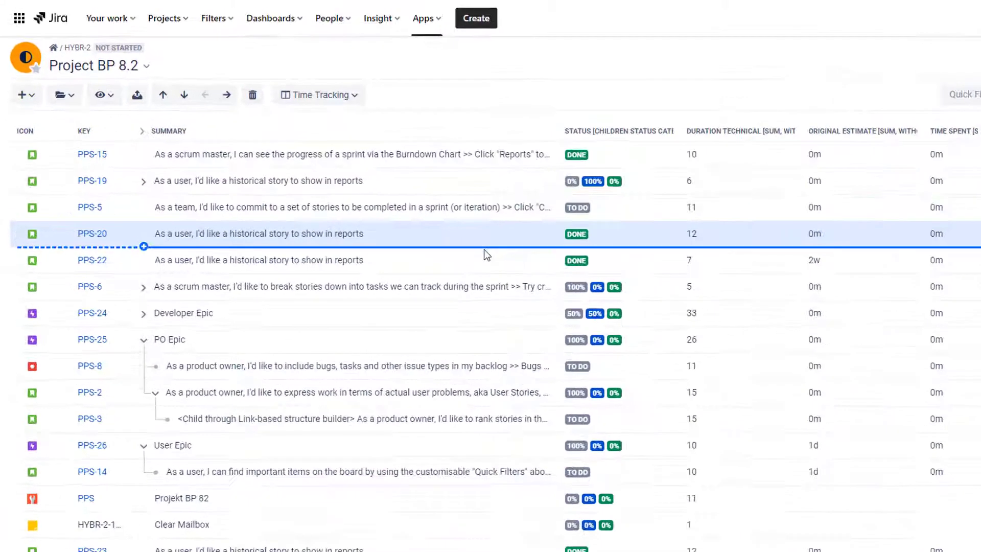
pyautogui.click(325, 235)
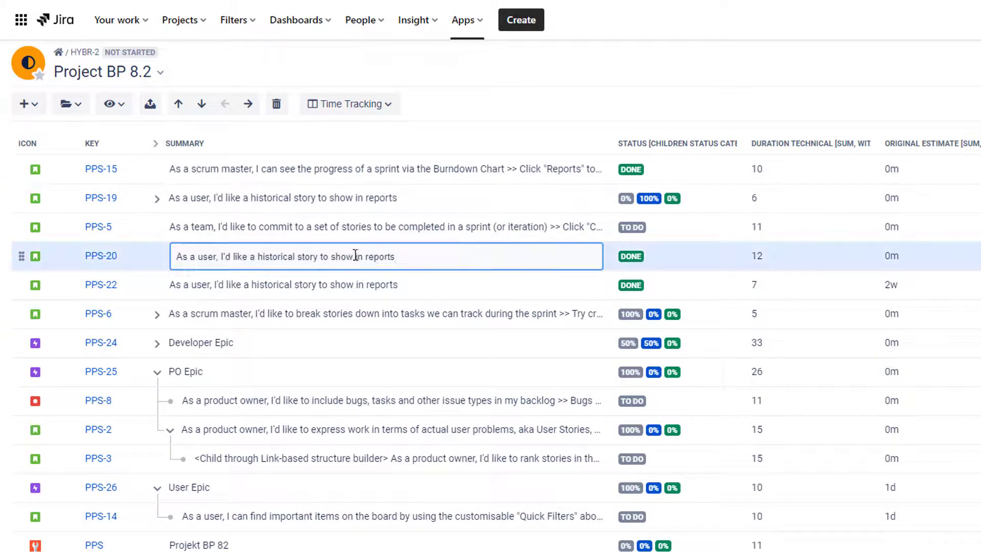
pyautogui.click(354, 257)
pyautogui.click(725, 270)
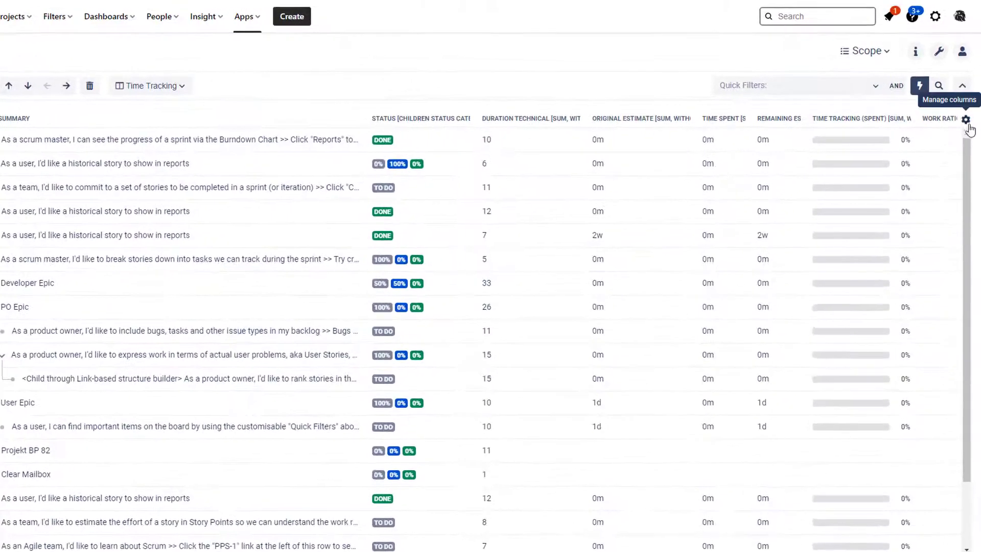
# Step: Search the columns that can be added to the scope table for "story" without adding one
pyautogui.click(966, 122)
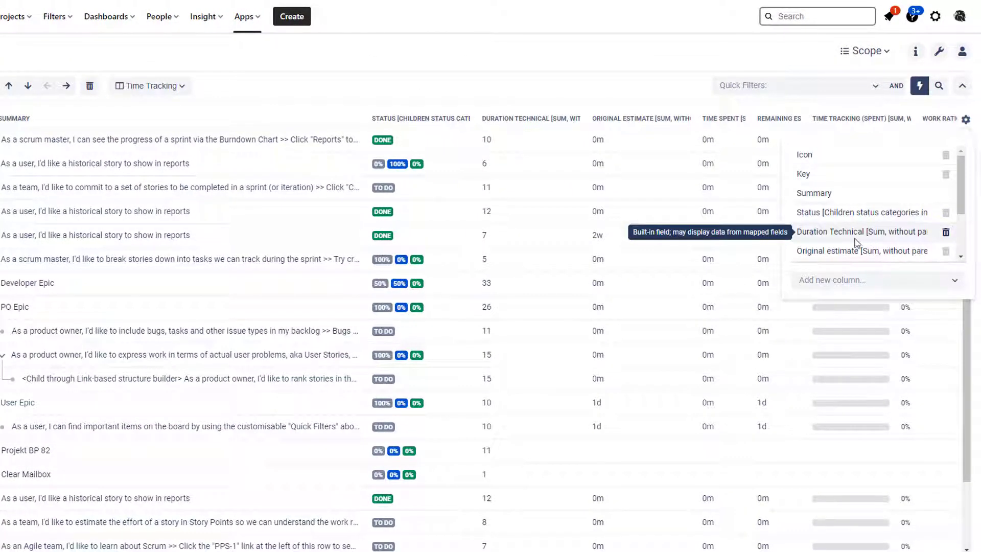
pyautogui.click(846, 280)
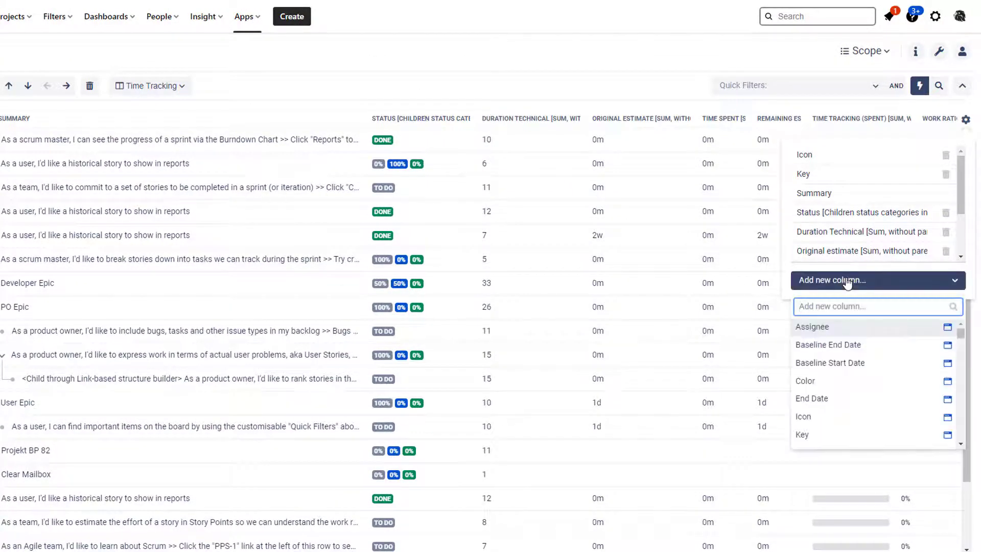
pyautogui.write('story')
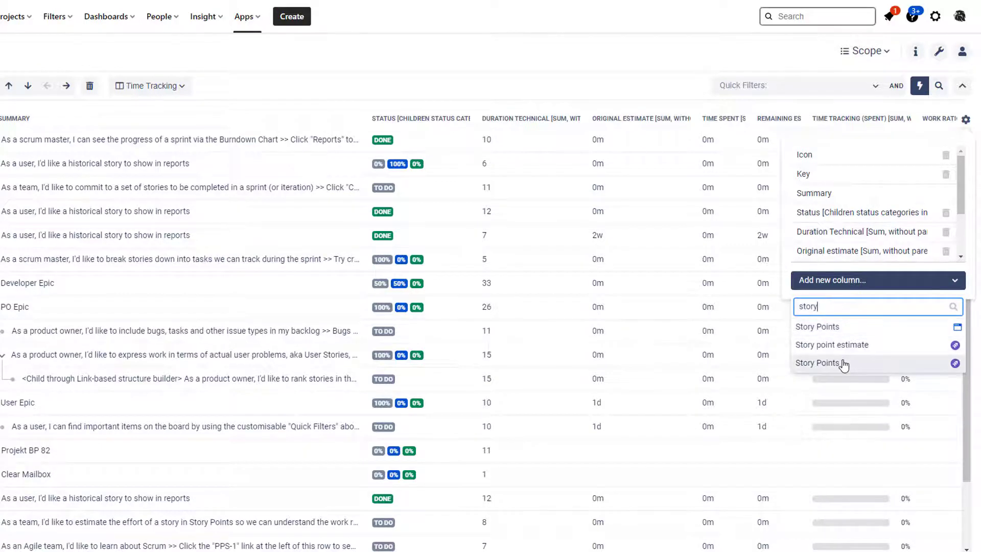
pyautogui.click(349, 98)
# Step: Switch the scope table to the Teams column view and open the Board module
pyautogui.click(247, 85)
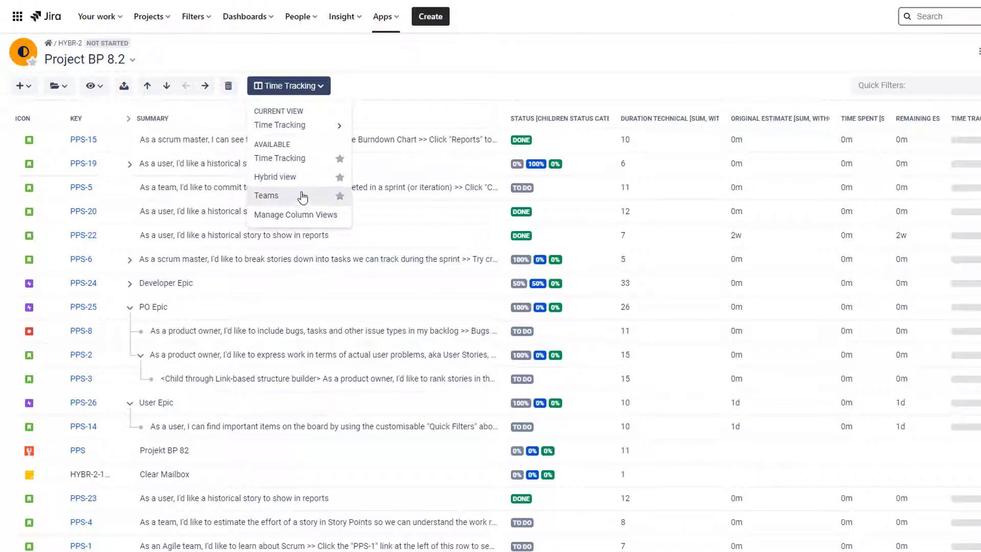
pyautogui.click(280, 194)
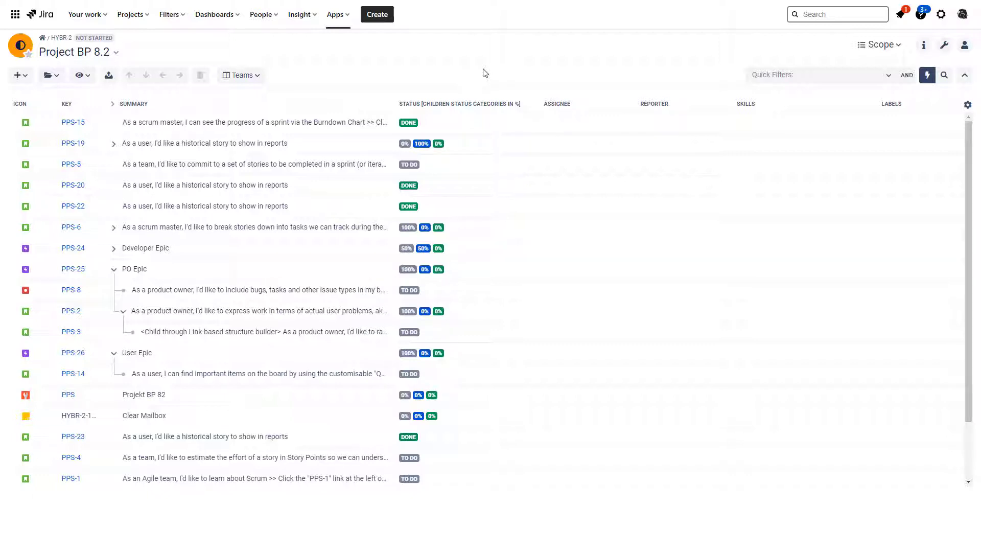
pyautogui.click(881, 45)
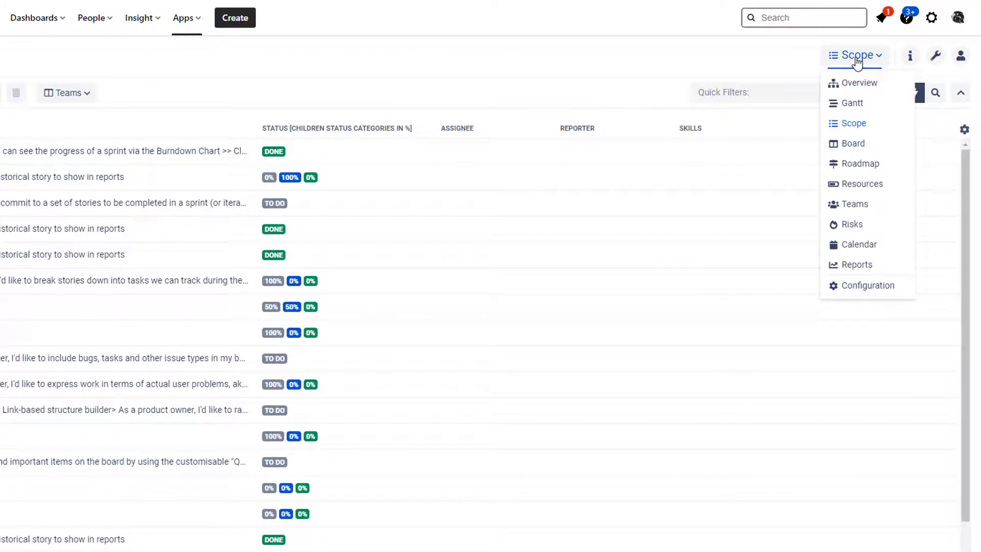
pyautogui.click(852, 144)
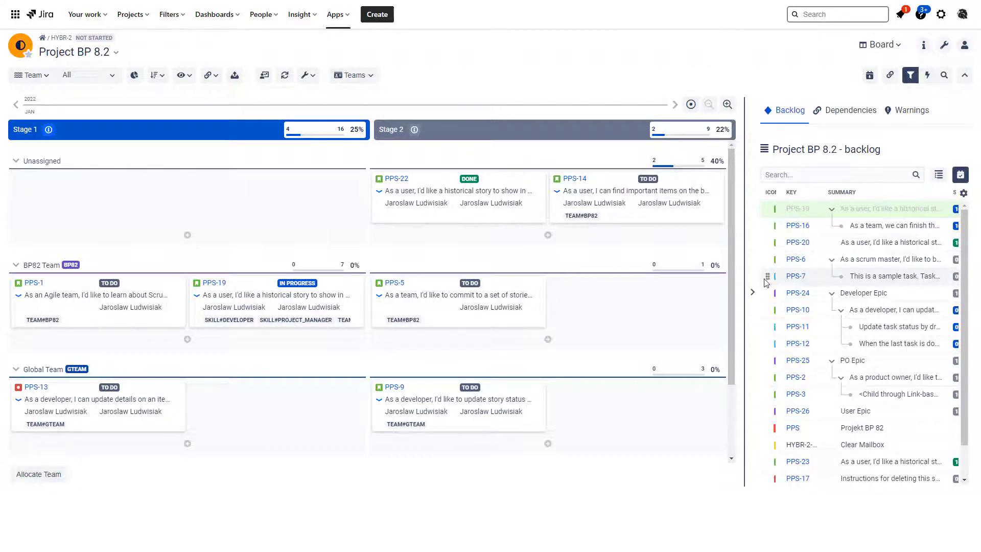
# Step: Assign backlog task PPS-7 to the BP82 Team in Stage 1 on the board
pyautogui.moveTo(767, 283); pyautogui.dragTo(172, 314)
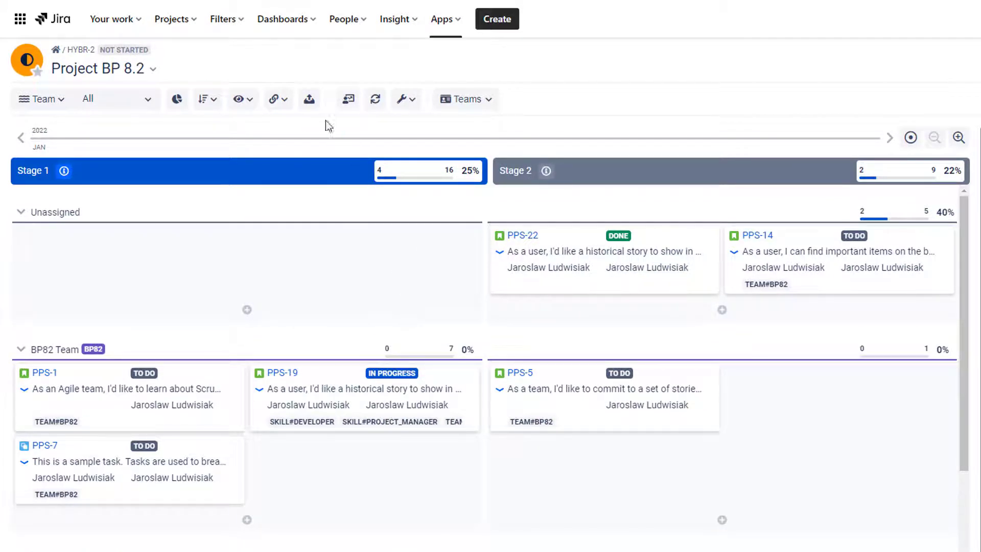
# Step: Switch the board's totals to Capacity allocation
pyautogui.click(253, 105)
pyautogui.moveTo(267, 149)
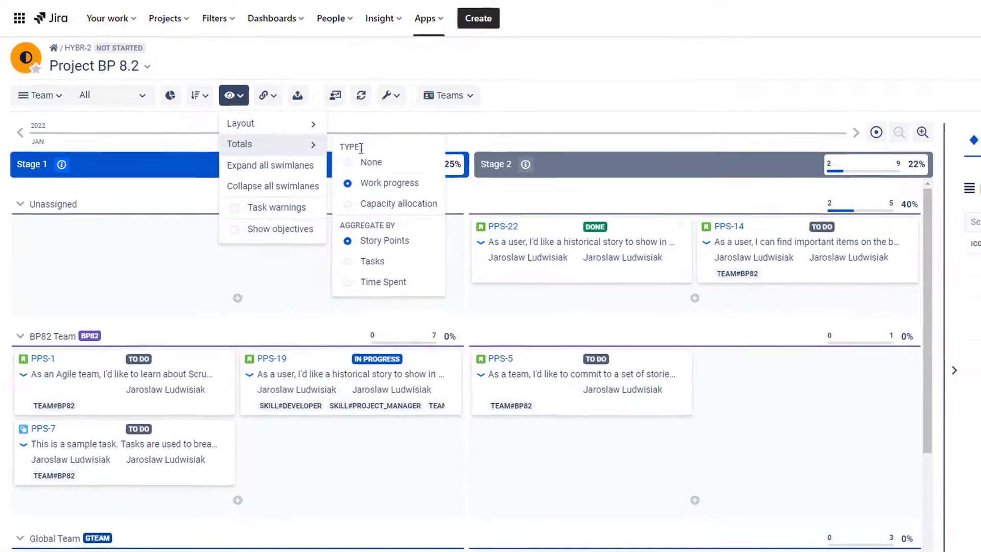
pyautogui.click(348, 182)
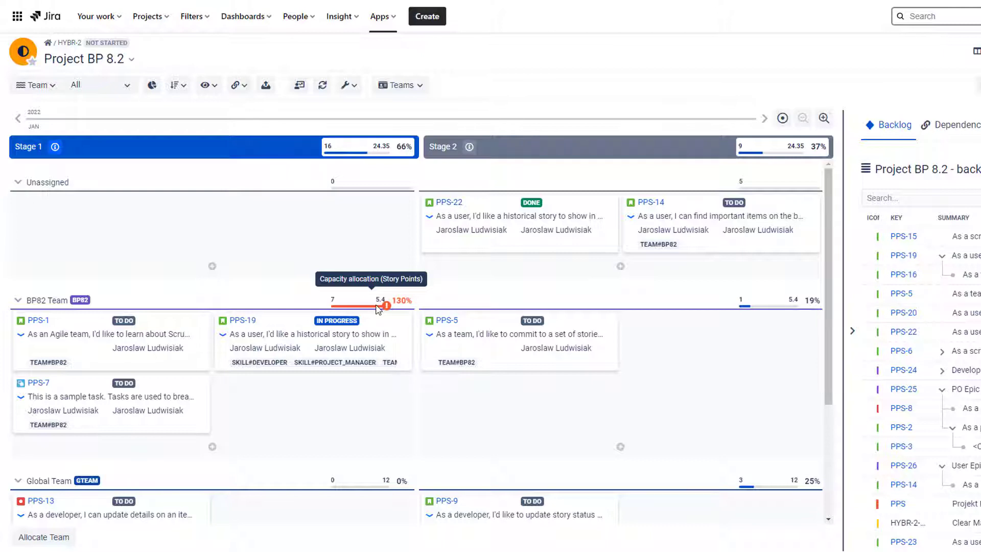
# Step: Set the board totals to Work progress, try aggregating by Time Spent, and return the aggregation to Story Points
pyautogui.click(209, 85)
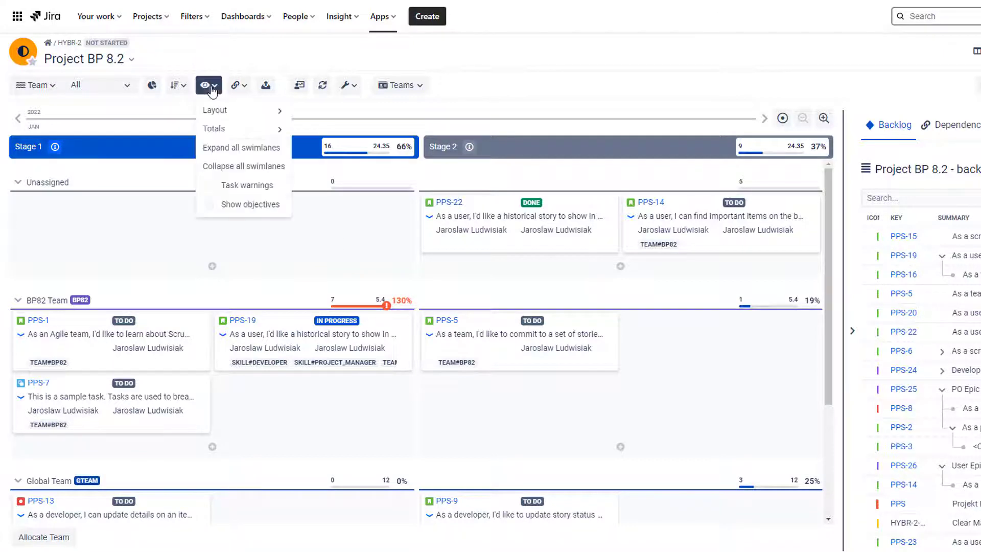
pyautogui.moveTo(239, 128)
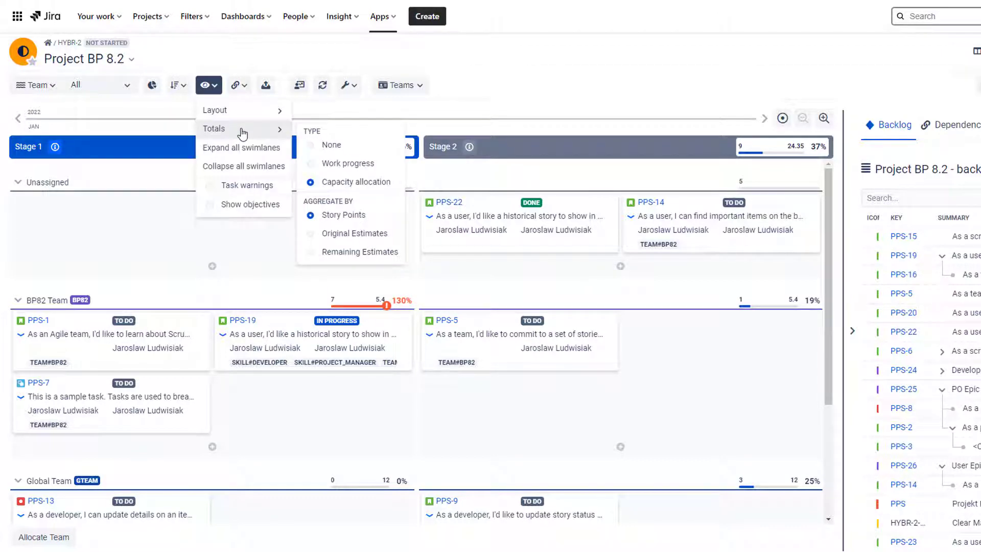
pyautogui.click(357, 164)
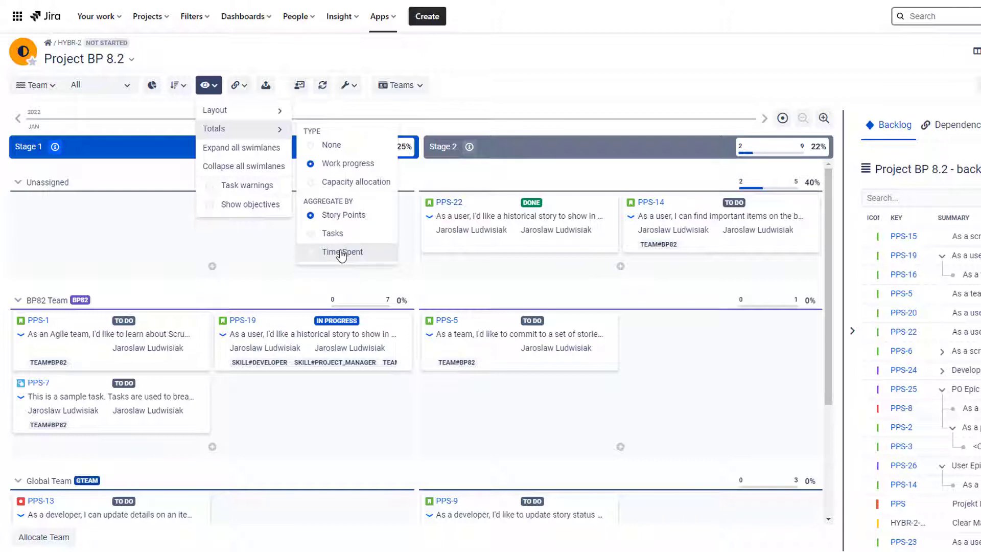
pyautogui.click(342, 253)
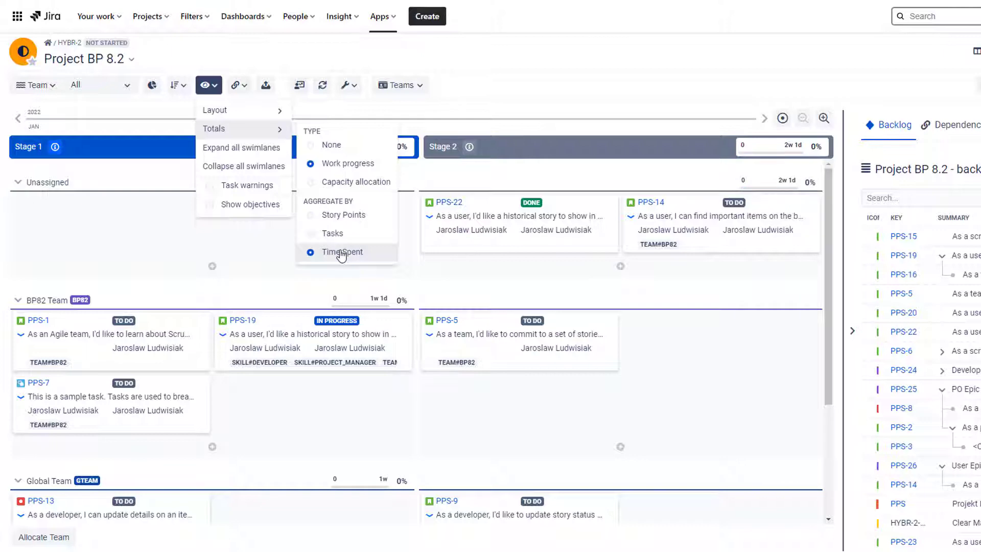
pyautogui.click(340, 214)
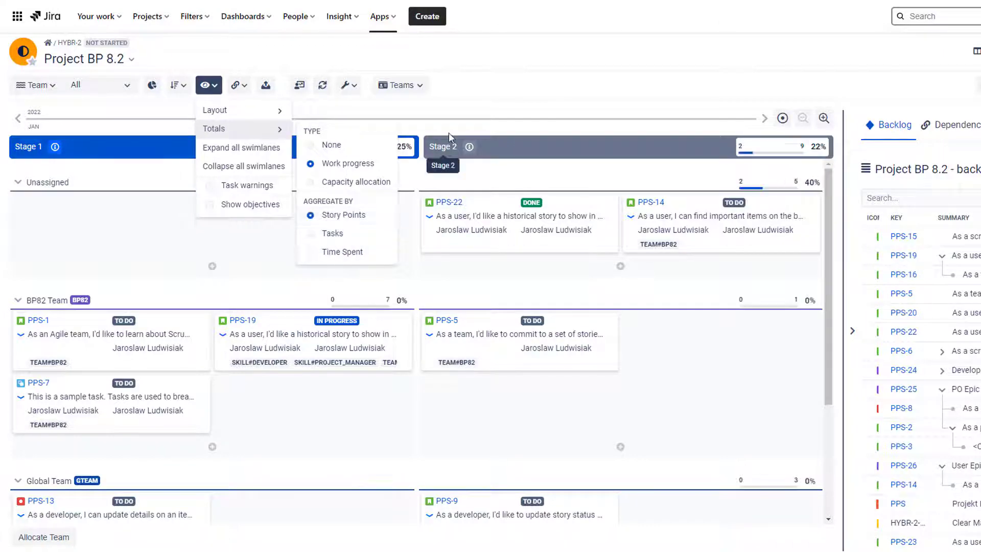
pyautogui.click(481, 102)
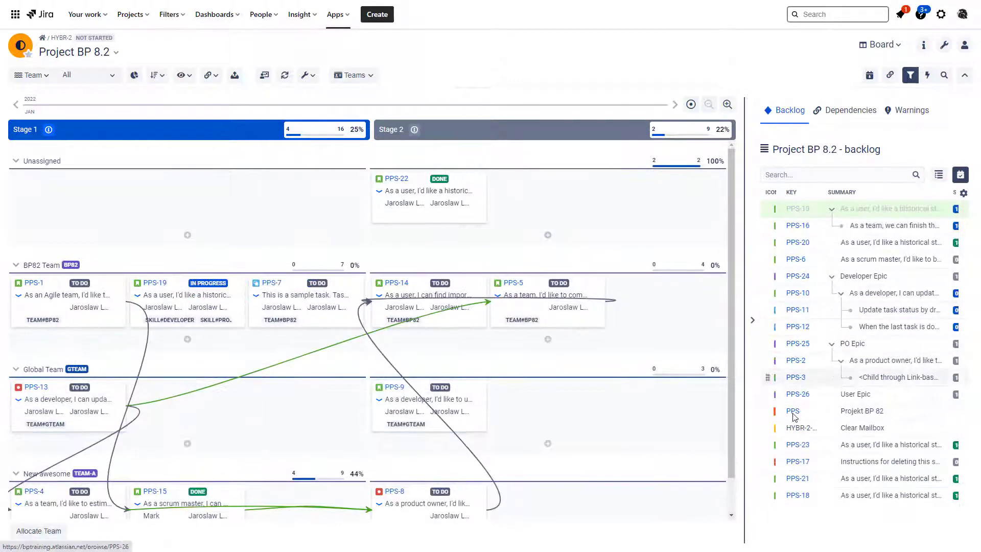
# Step: Select backlog tasks PPS-23, PPS-17 and PPS-21 together and try to move them as a group
pyautogui.click(830, 451)
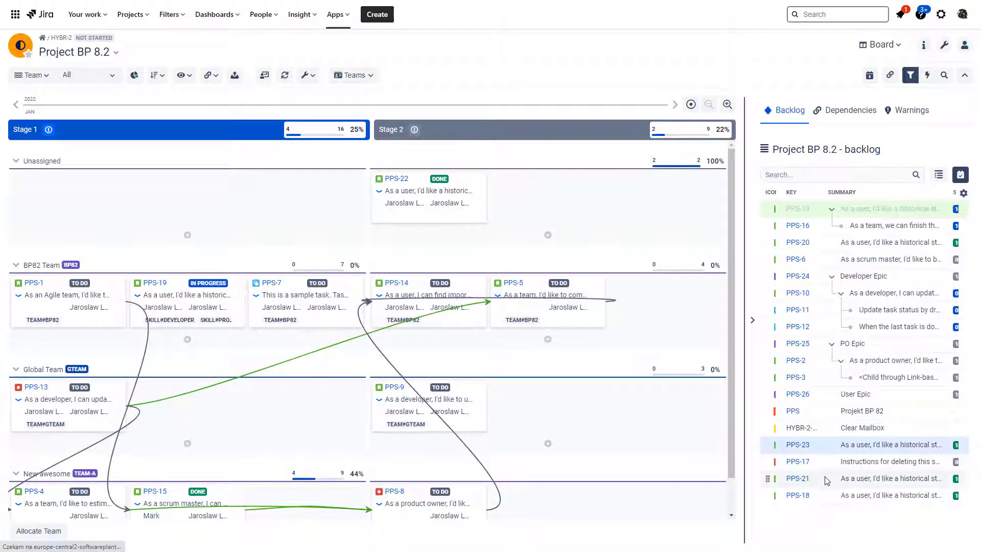
pyautogui.keyDown('shift'); pyautogui.click(772, 478); pyautogui.keyUp('shift')
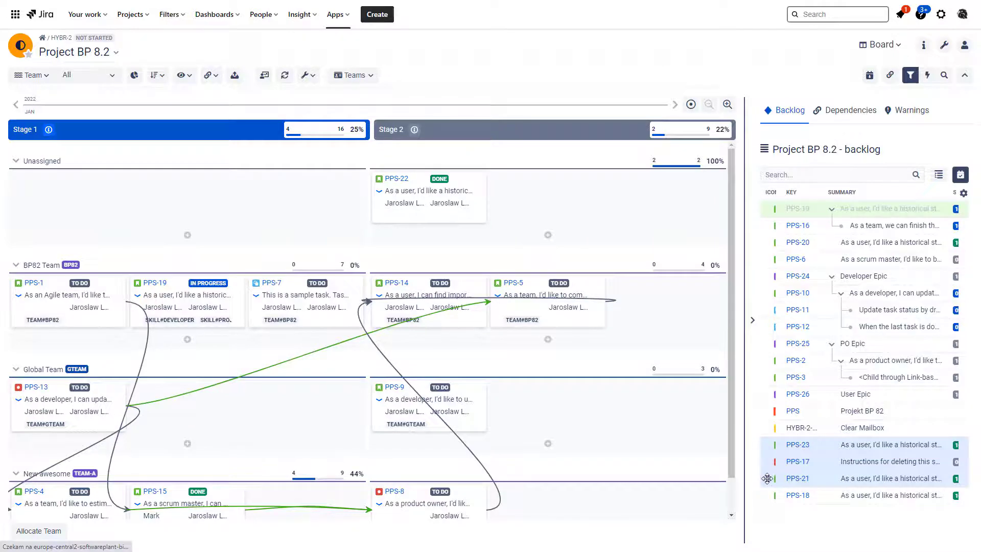
pyautogui.moveTo(768, 479); pyautogui.dragTo(767, 444)
pyautogui.scroll(-1, 324, 378)
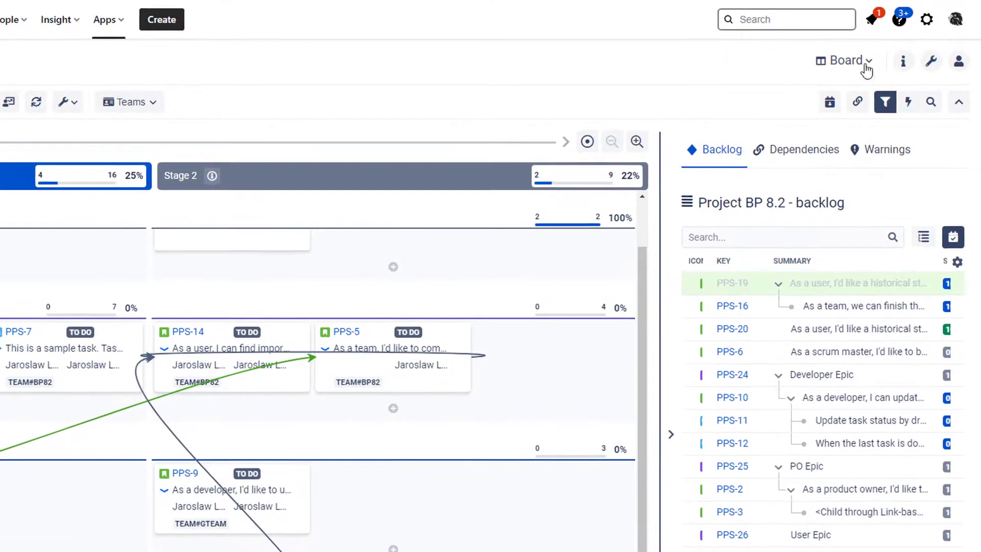
# Step: Open the project's Gantt module and display the timeboxes on its timeline
pyautogui.click(850, 61)
pyautogui.click(838, 114)
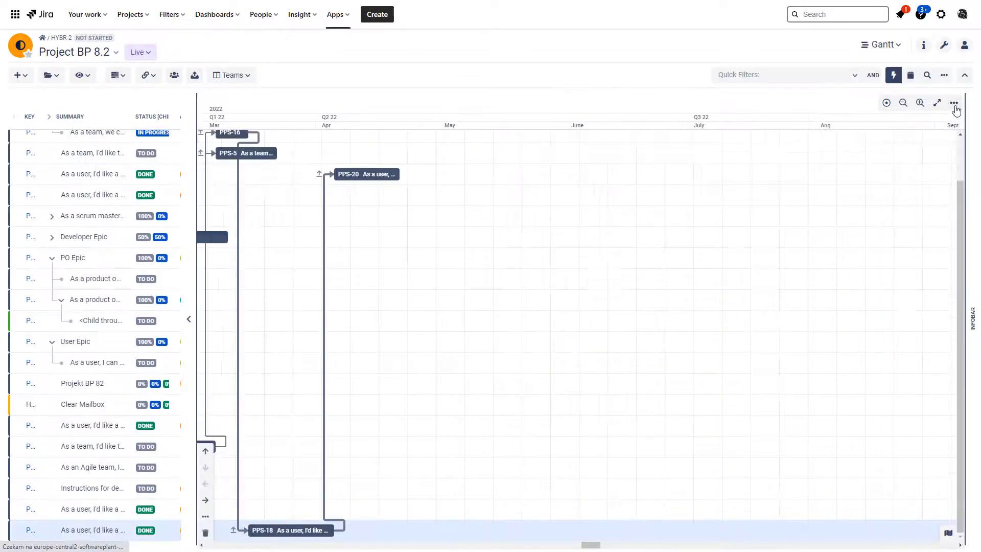
pyautogui.click(953, 103)
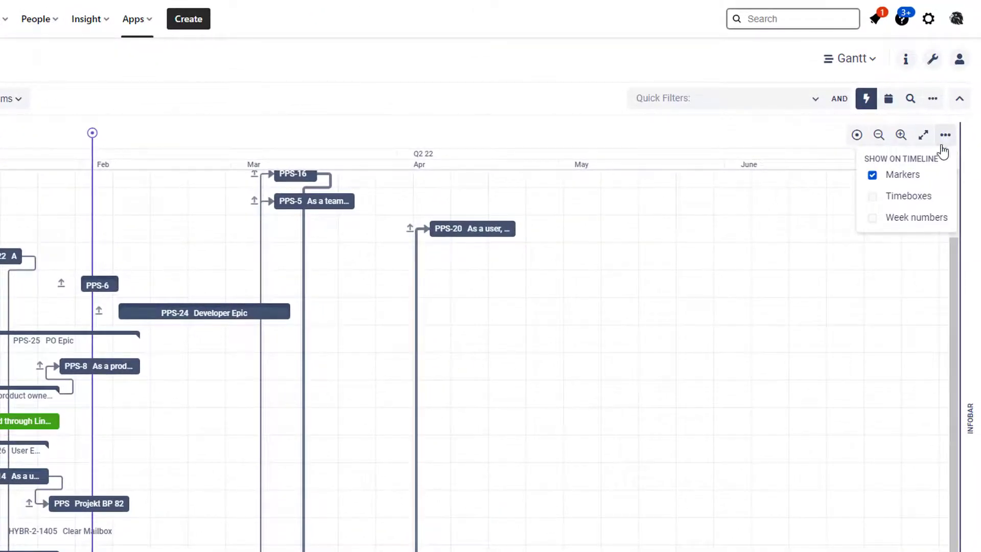
pyautogui.click(871, 202)
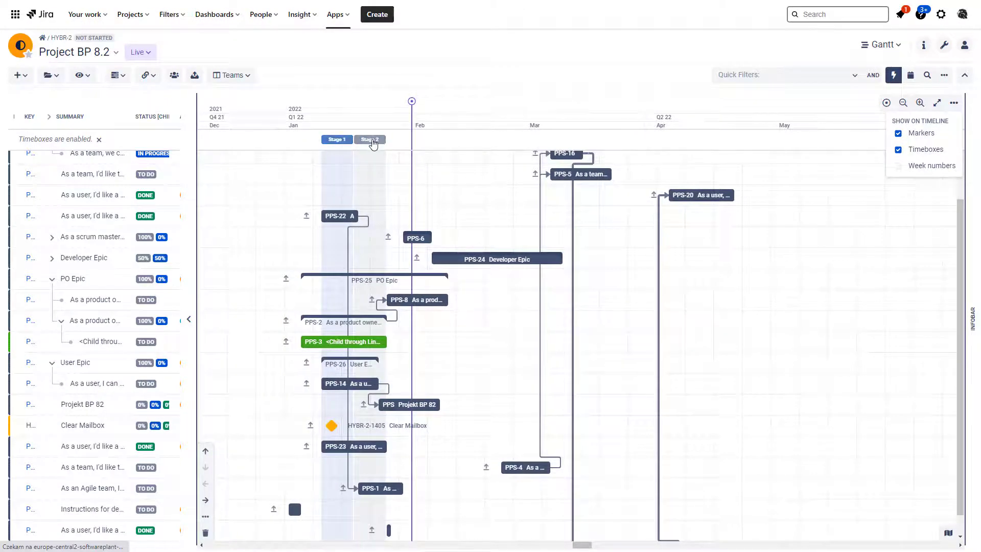
pyautogui.click(921, 103)
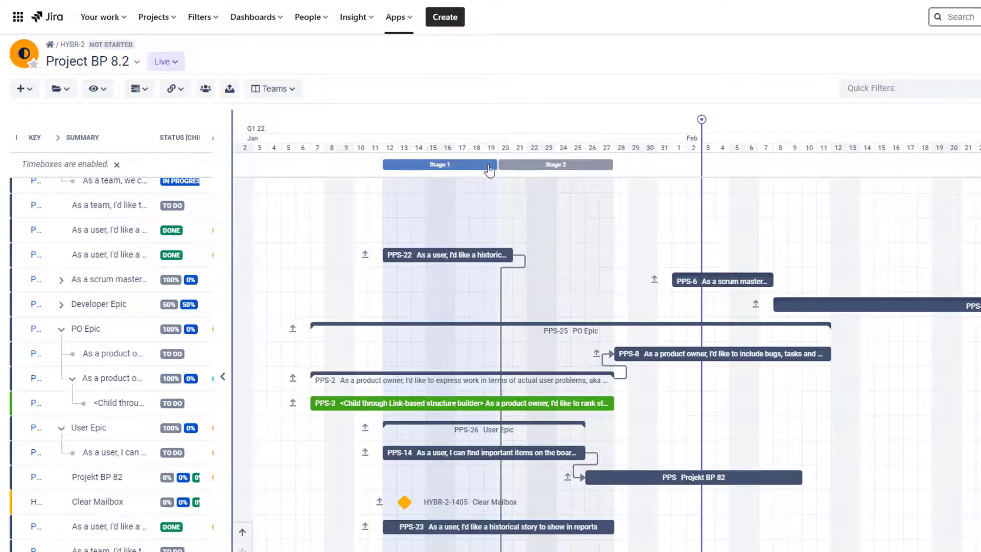
pyautogui.click(370, 217)
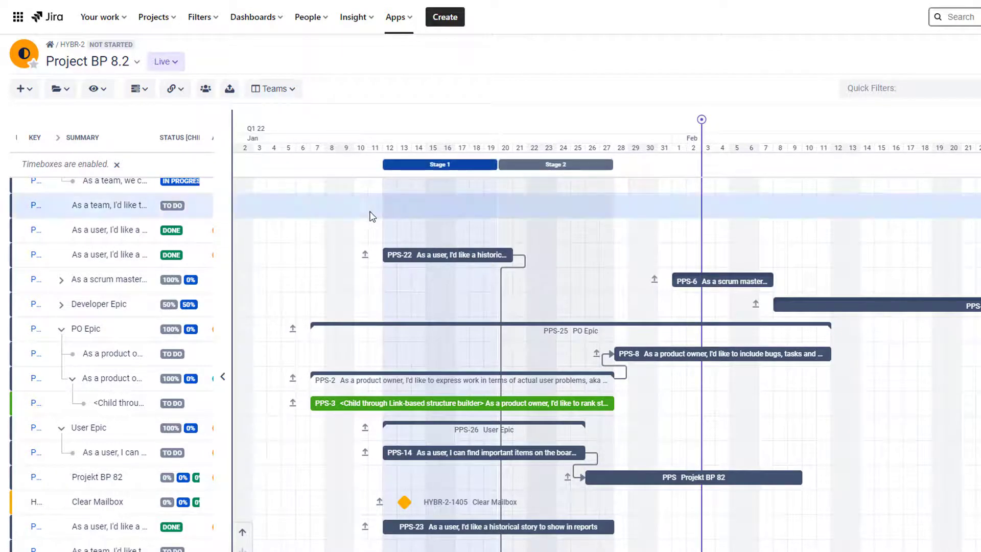